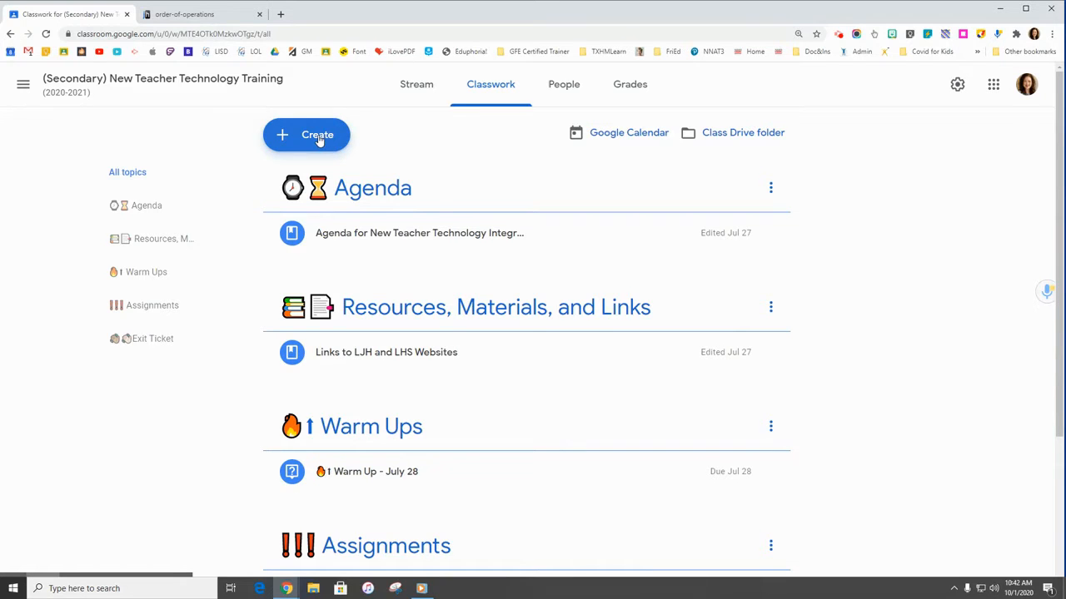
Create a new quiz assignment titled "Order of Operations".
{"action": "left_click", "coordinate": [319, 139]}
{"action": "left_click", "coordinate": [327, 243]}
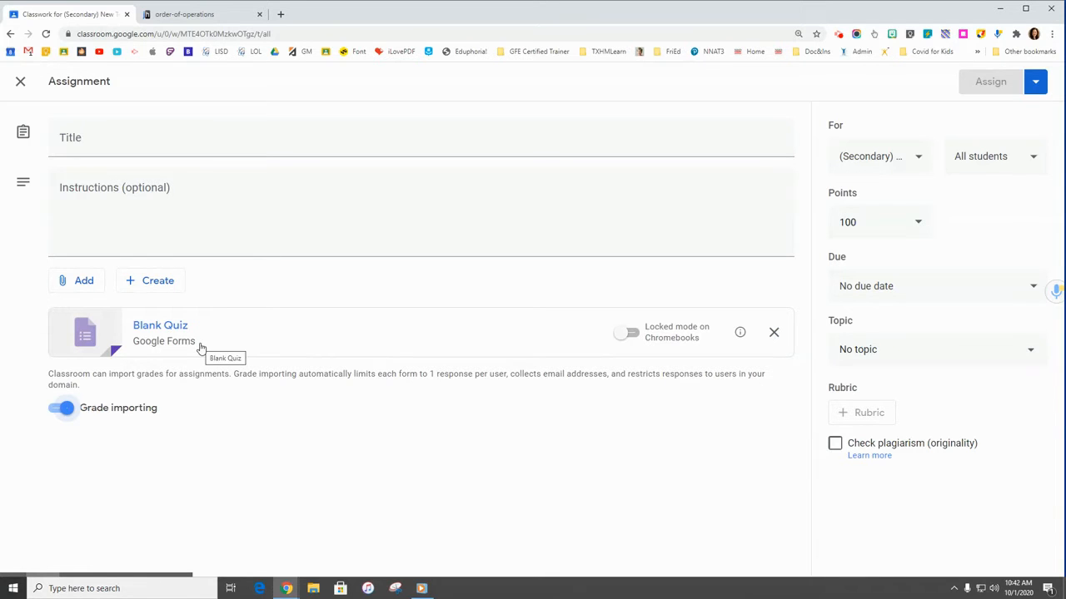
{"action": "left_click", "coordinate": [152, 135]}
{"action": "type", "text": "Orede"}
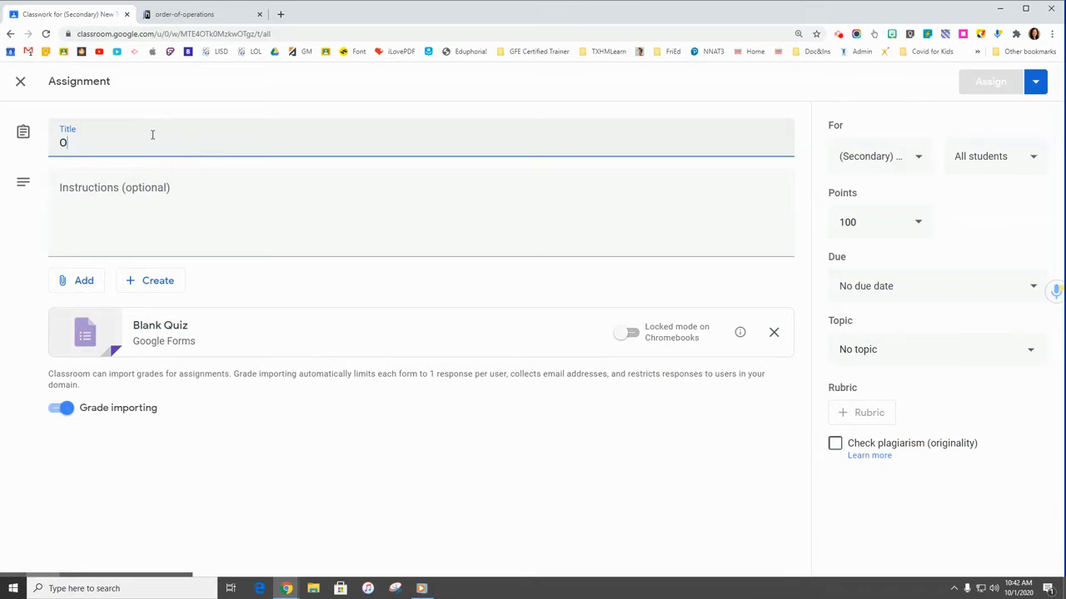
{"action": "key", "text": "BackSpace"}
{"action": "key", "text": "BackSpace"}
{"action": "key", "text": "BackSpace"}
{"action": "type", "text": "der of Oe"}
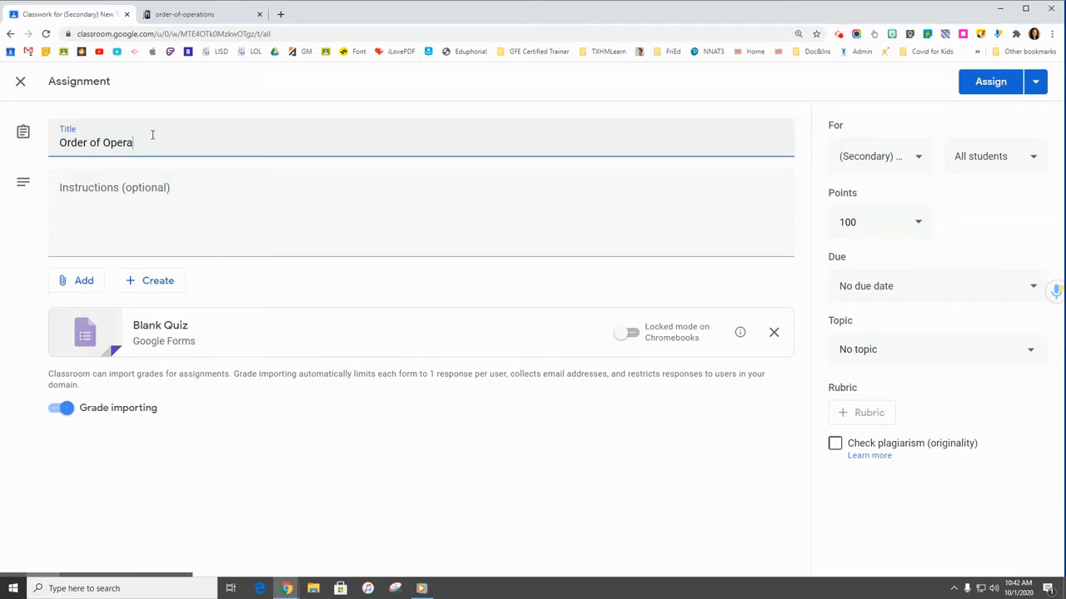
{"action": "type", "text": "ons"}
{"action": "key", "text": "BackSpace"}
{"action": "key", "text": "BackSpace"}
{"action": "type", "text": "n"}
Enter the assignment instructions "Input your answers from the Order of Operations assignment.".
{"action": "key", "text": "Tab"}
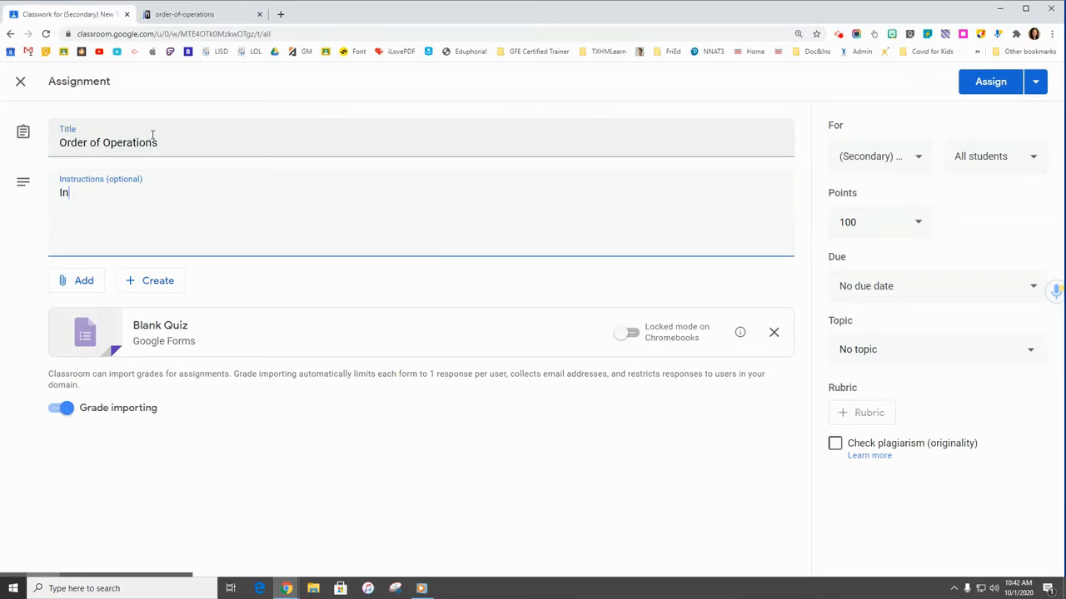
{"action": "type", "text": "Input in"}
{"action": "key", "text": "BackSpace"}
{"action": "key", "text": "BackSpace"}
{"action": "type", "text": "your answe"}
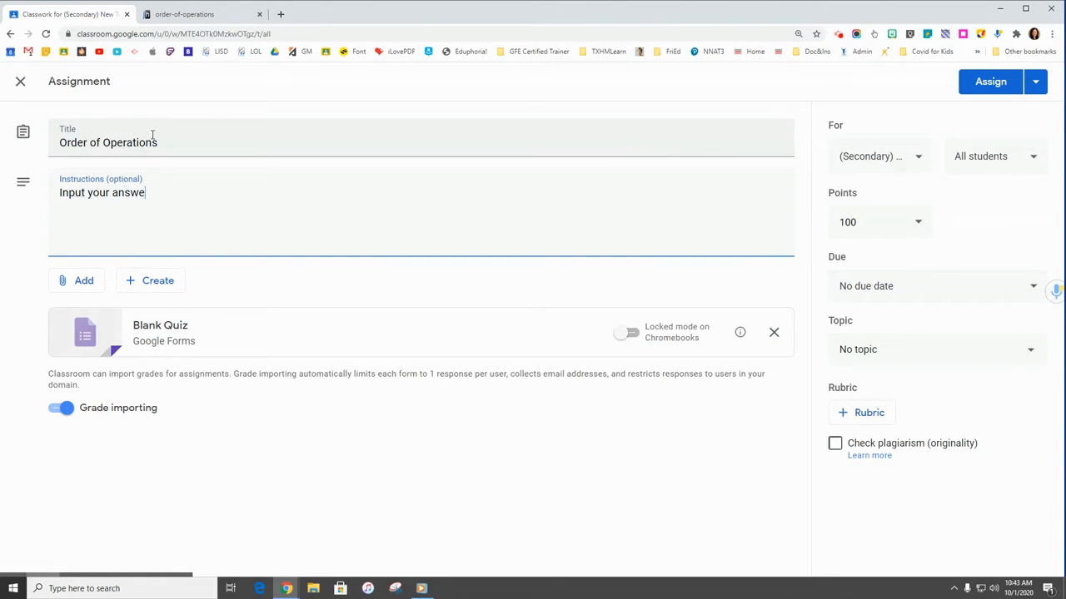
{"action": "type", "text": "rs from the Order of Operations assignment."}
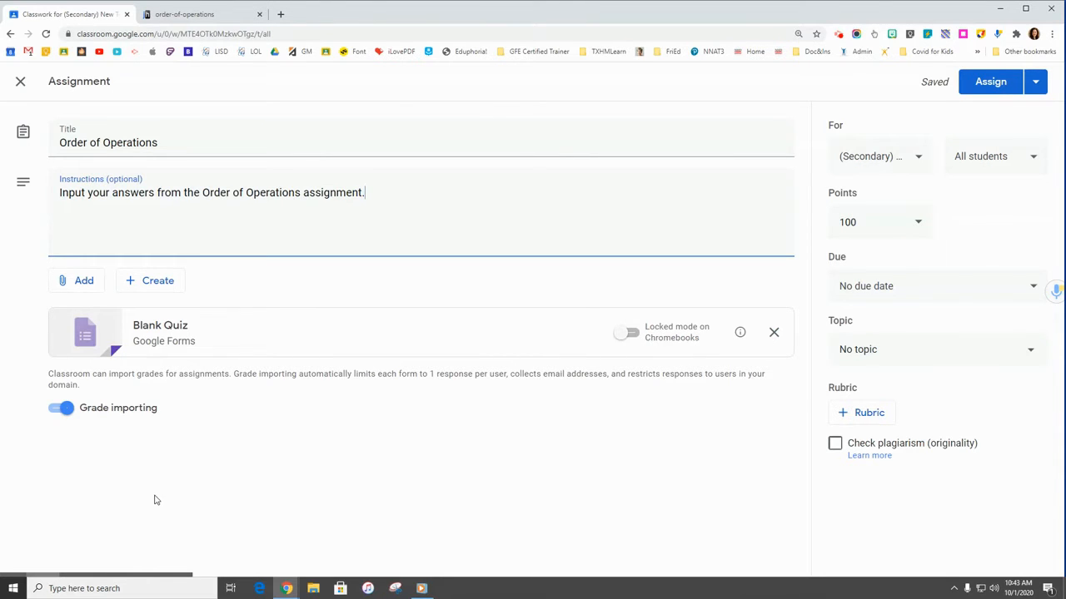
Open the attached Blank Quiz form and change its title to "Order of Operations".
{"action": "left_click", "coordinate": [167, 333]}
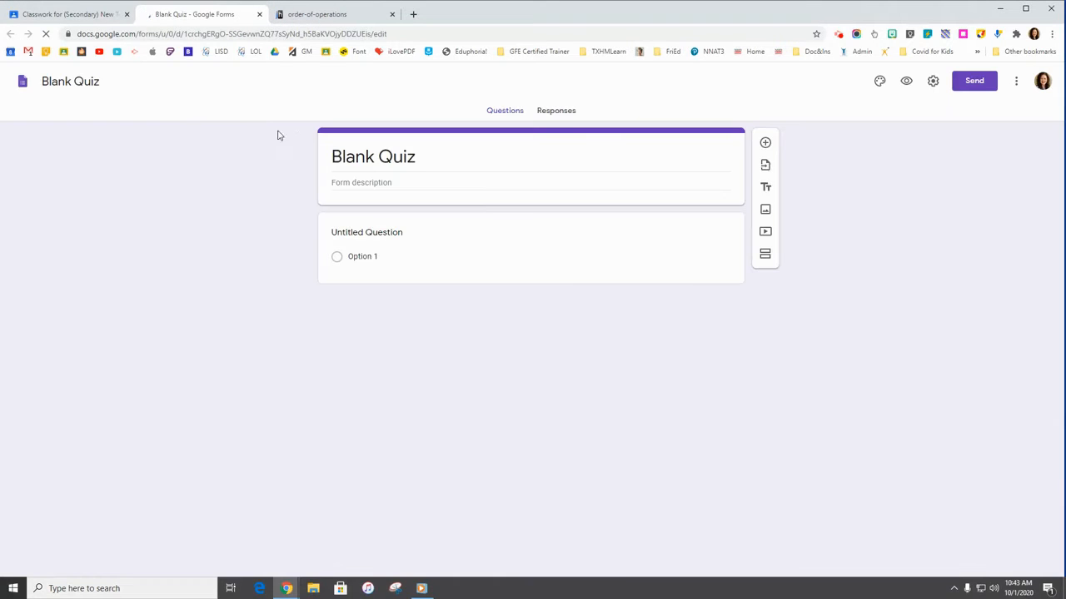
{"action": "left_click", "coordinate": [403, 158]}
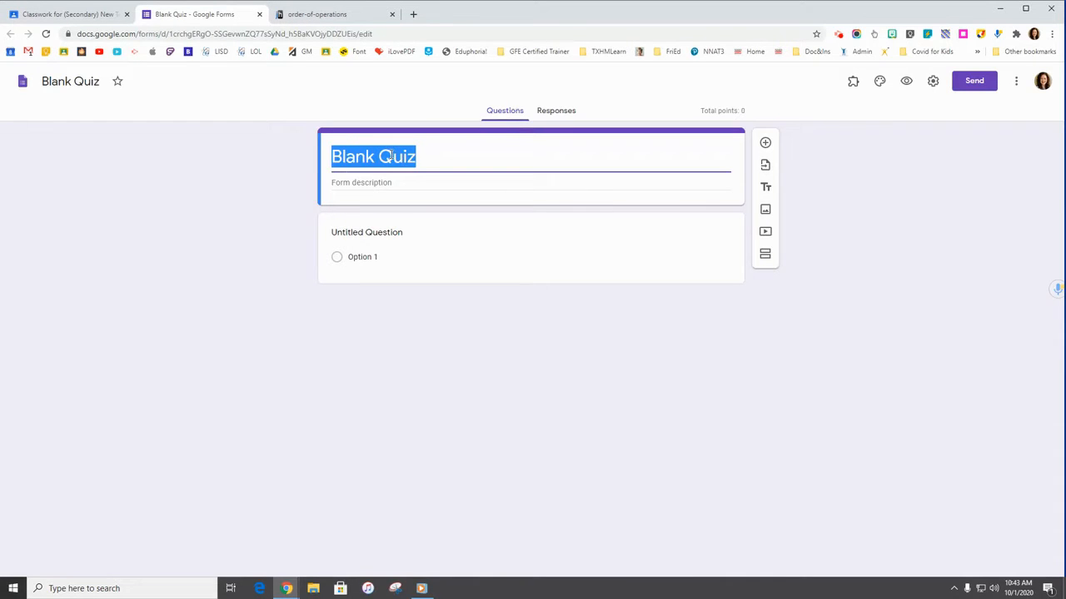
{"action": "type", "text": "Order of"}
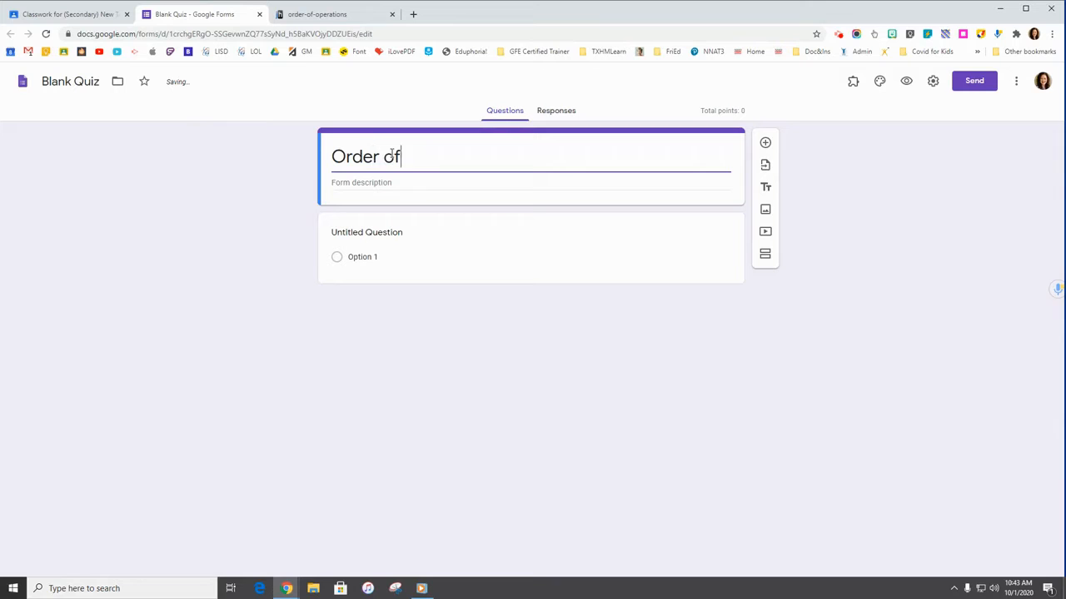
{"action": "type", "text": " Operation"}
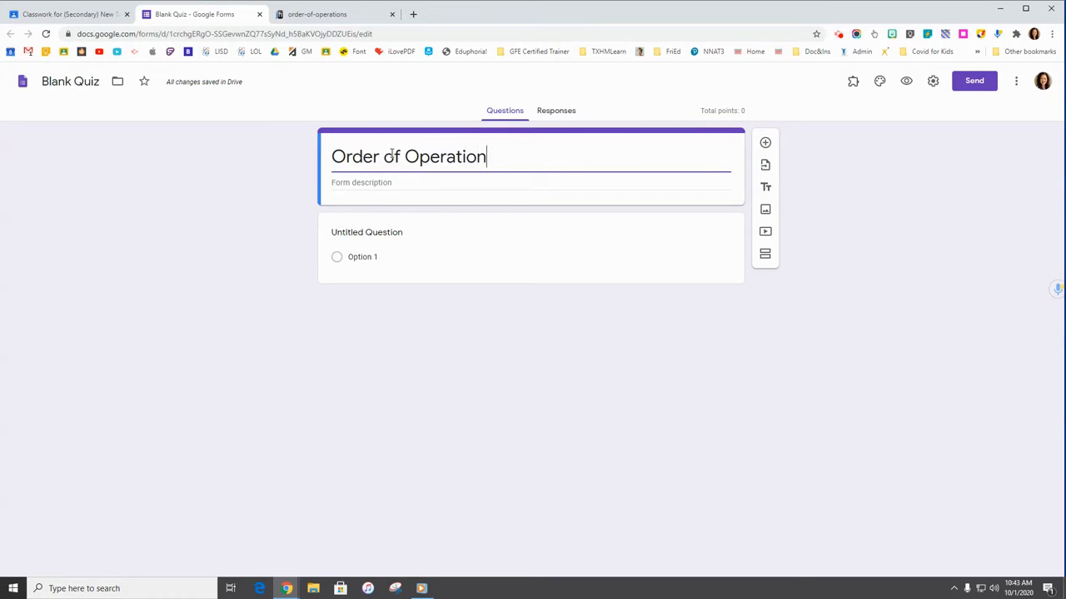
{"action": "type", "text": "s"}
Copy the form title into the form's file name and extend it to "Order of Operations WS".
{"action": "left_click_drag", "start_coordinate": [496, 158], "coordinate": [332, 160]}
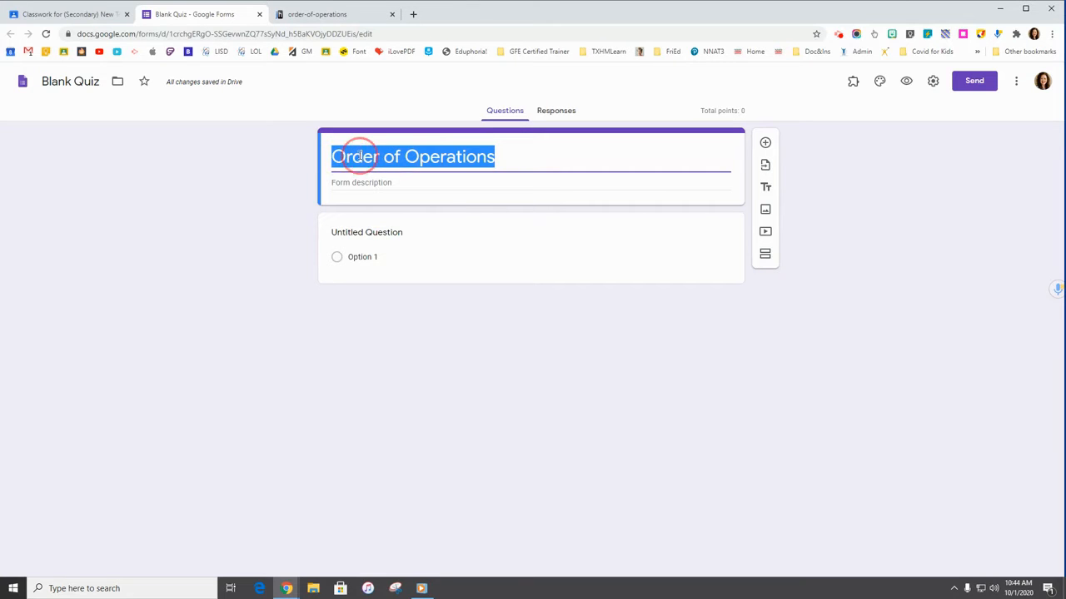
{"action": "right_click", "coordinate": [358, 156]}
{"action": "left_click", "coordinate": [379, 200]}
{"action": "left_click", "coordinate": [94, 81]}
{"action": "left_click_drag", "start_coordinate": [102, 81], "coordinate": [41, 83]}
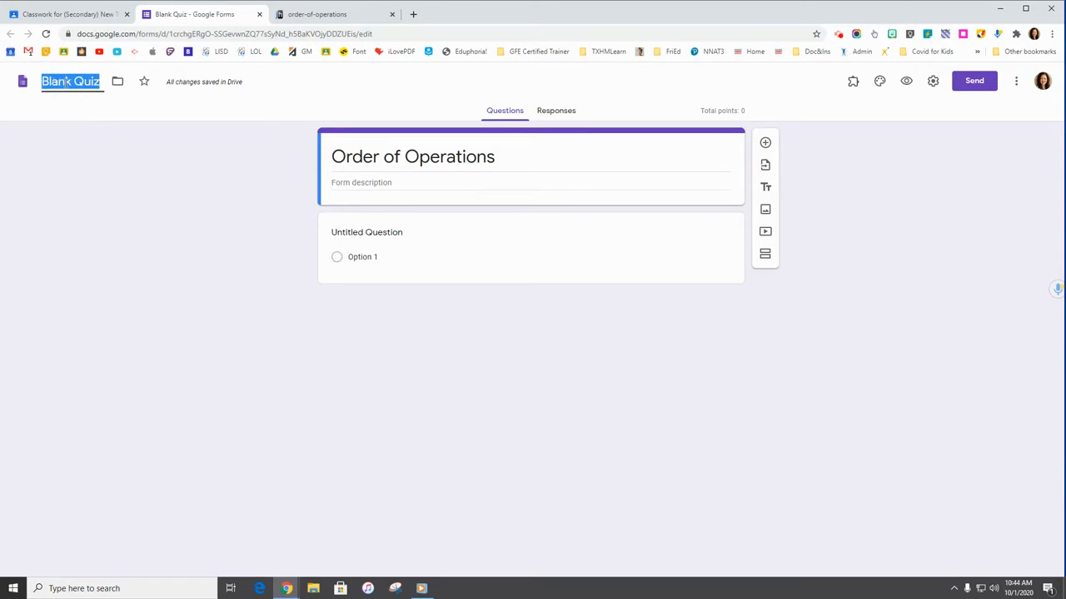
{"action": "right_click", "coordinate": [52, 84]}
{"action": "left_click", "coordinate": [107, 147]}
{"action": "left_click", "coordinate": [155, 80]}
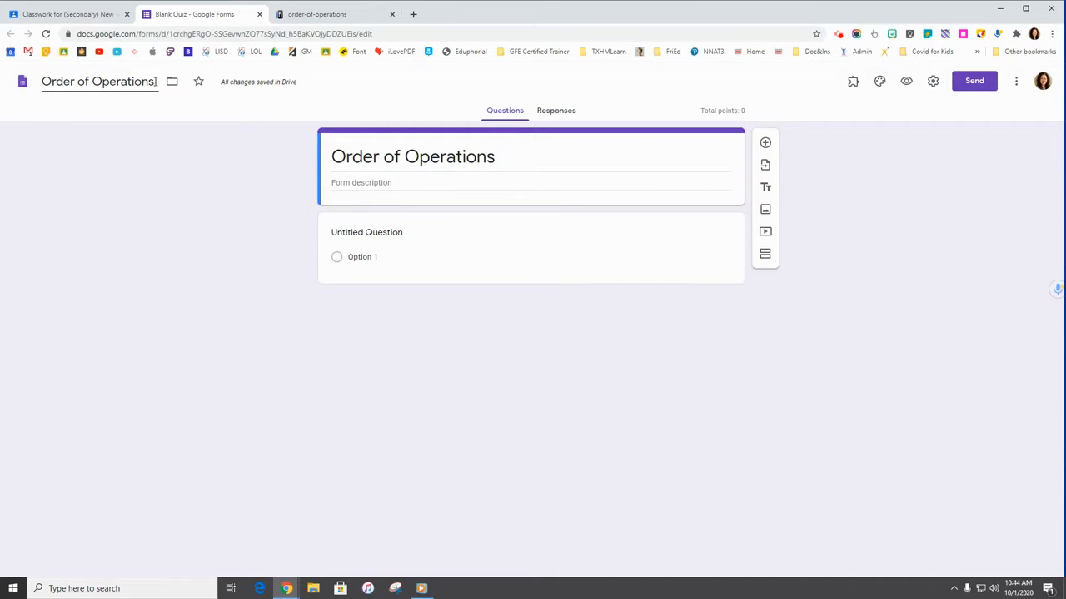
{"action": "type", "text": "WS"}
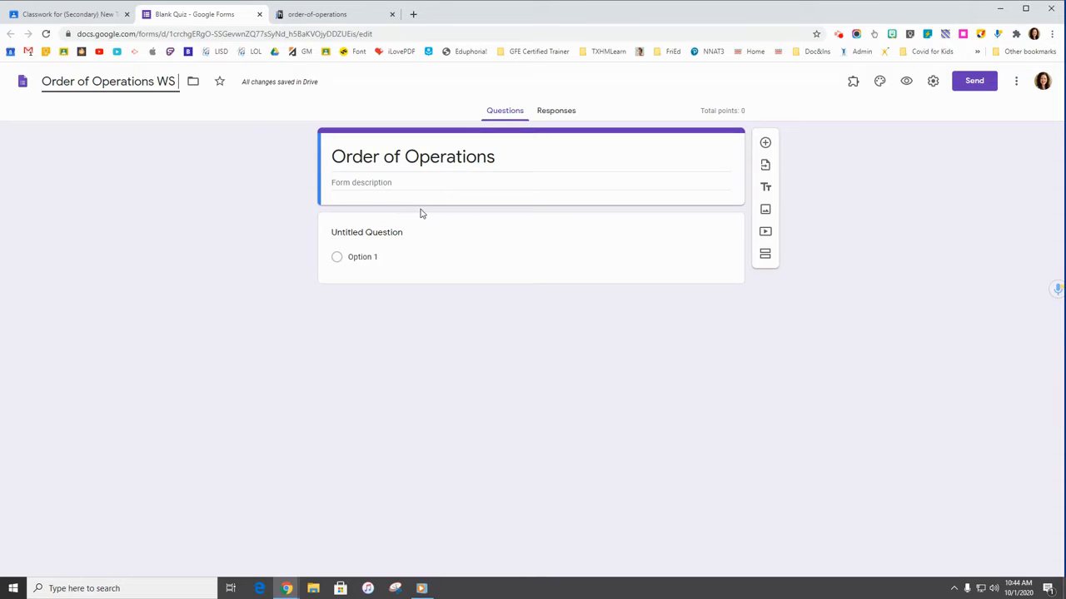
Capture a selected-area screenshot of the order-of-operations worksheet, from its heading through problem 10.
{"action": "left_click", "coordinate": [345, 13]}
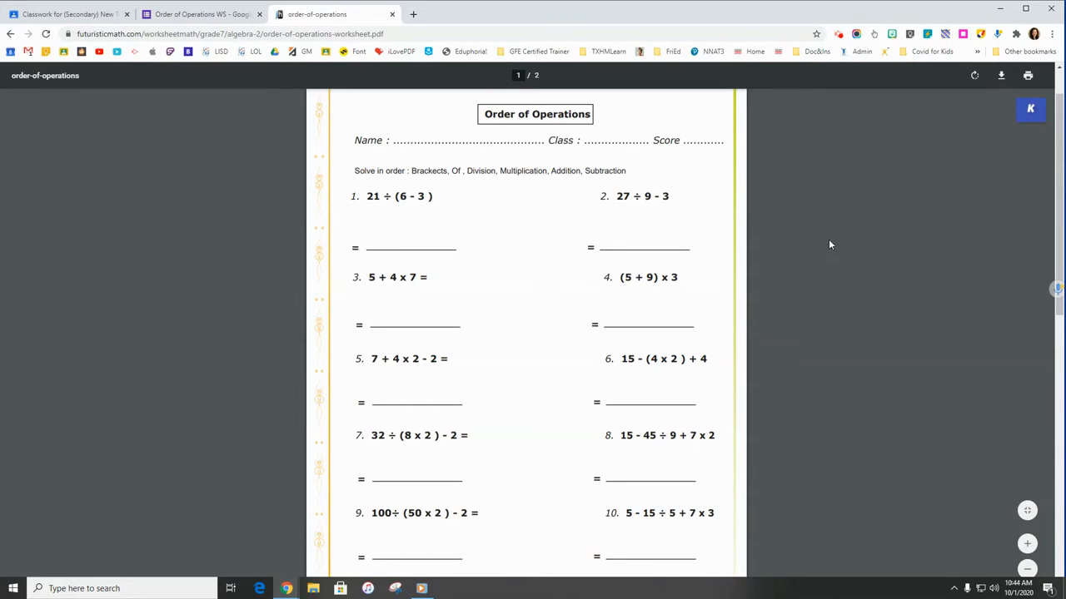
{"action": "left_click", "coordinate": [857, 35]}
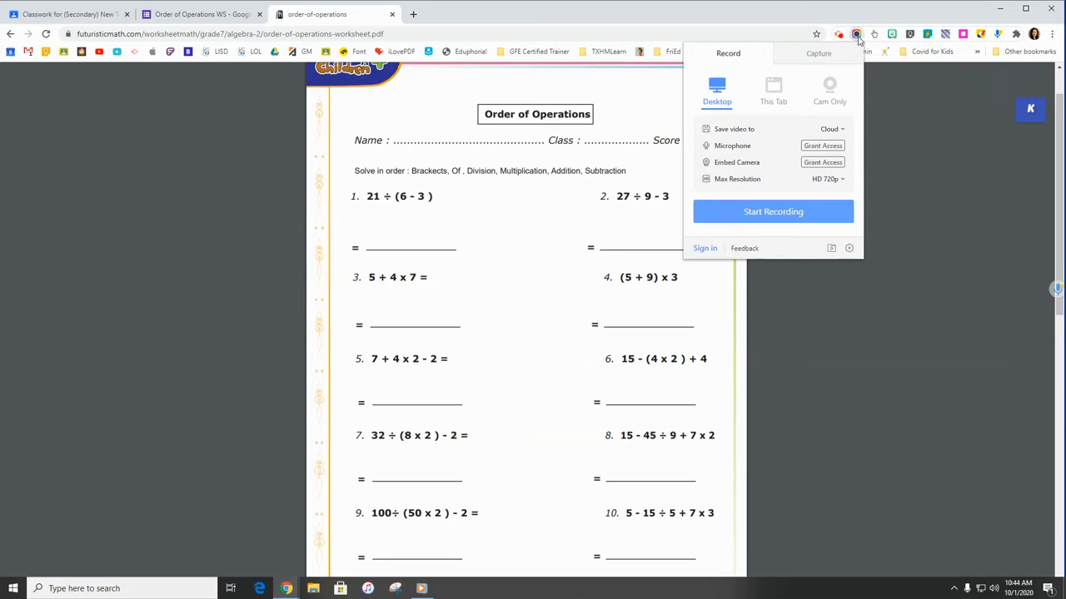
{"action": "left_click", "coordinate": [833, 59]}
{"action": "left_click", "coordinate": [825, 95]}
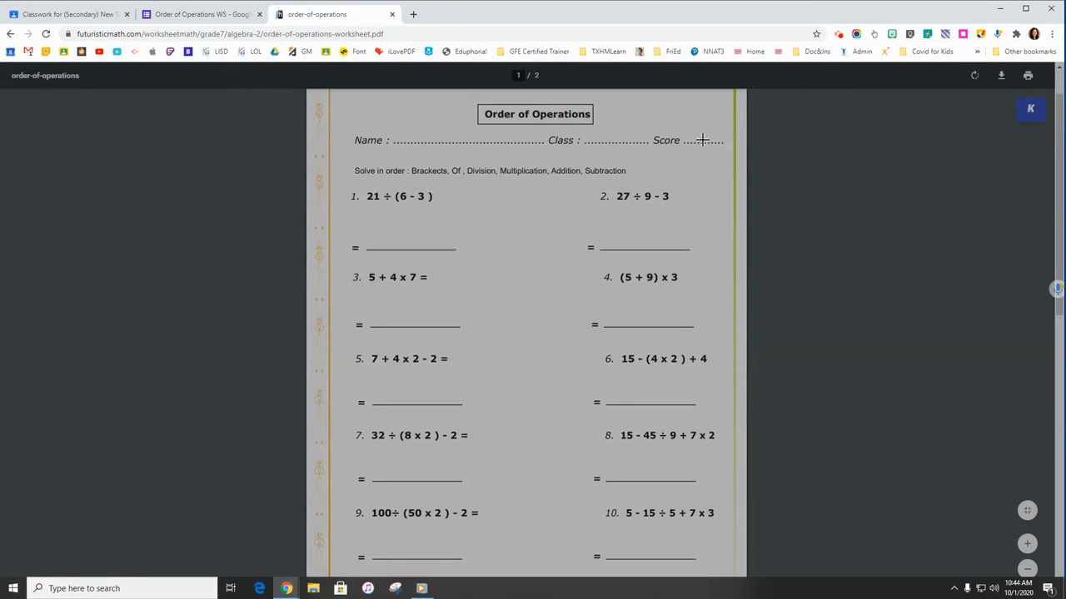
{"action": "left_click_drag", "start_coordinate": [332, 94], "coordinate": [736, 572]}
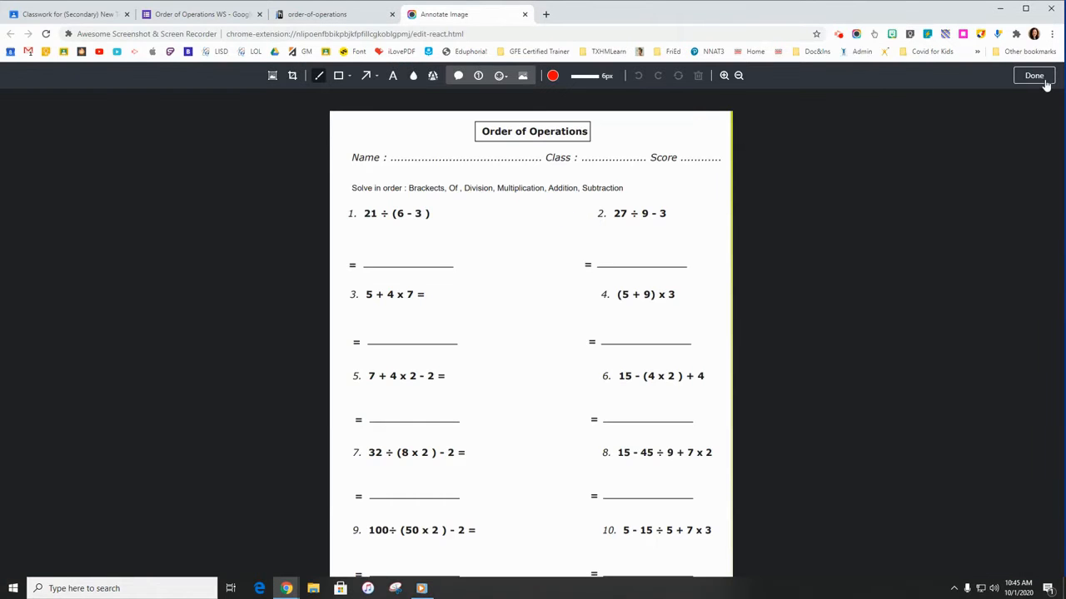
Finish annotating the worksheet screenshot and download it as an image.
{"action": "left_click", "coordinate": [1044, 81]}
{"action": "left_click", "coordinate": [820, 121]}
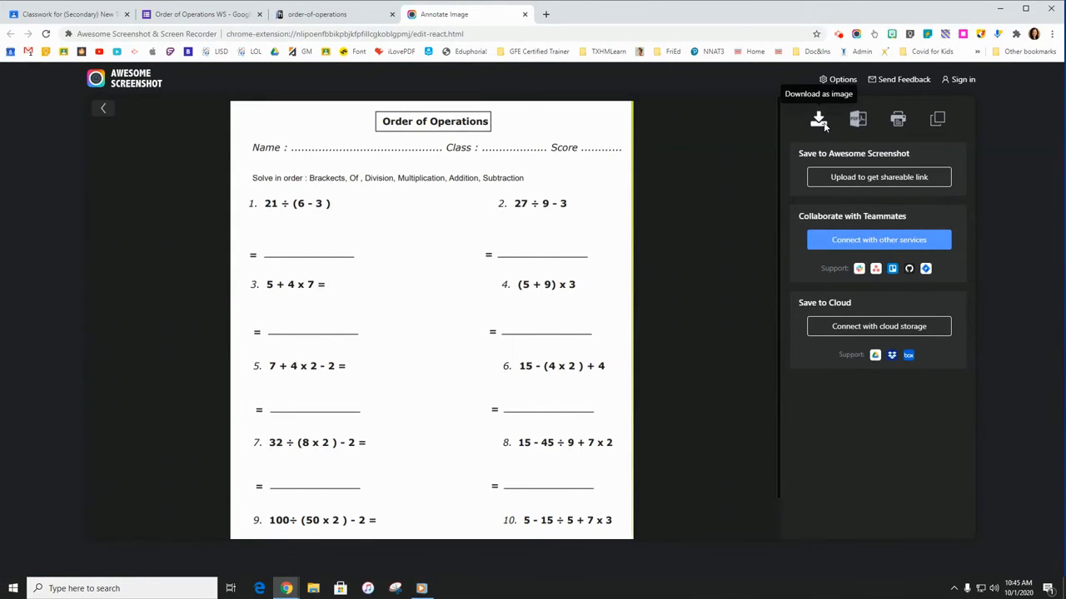
{"action": "left_click", "coordinate": [438, 282]}
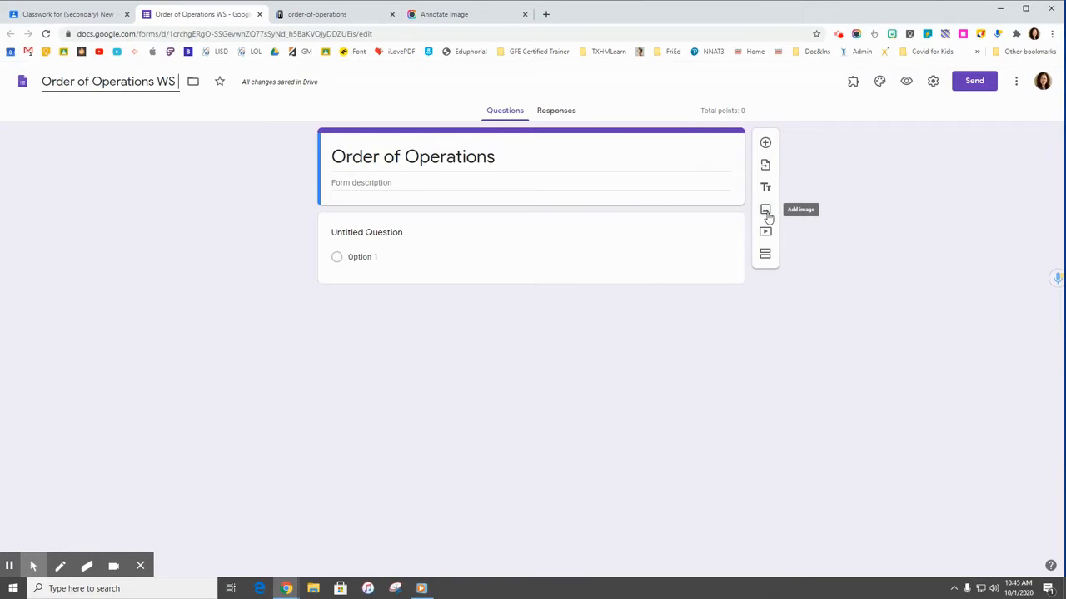
Insert the order-of-operations PNG from the Downloads folder into the quiz form as an image.
{"action": "left_click", "coordinate": [766, 213]}
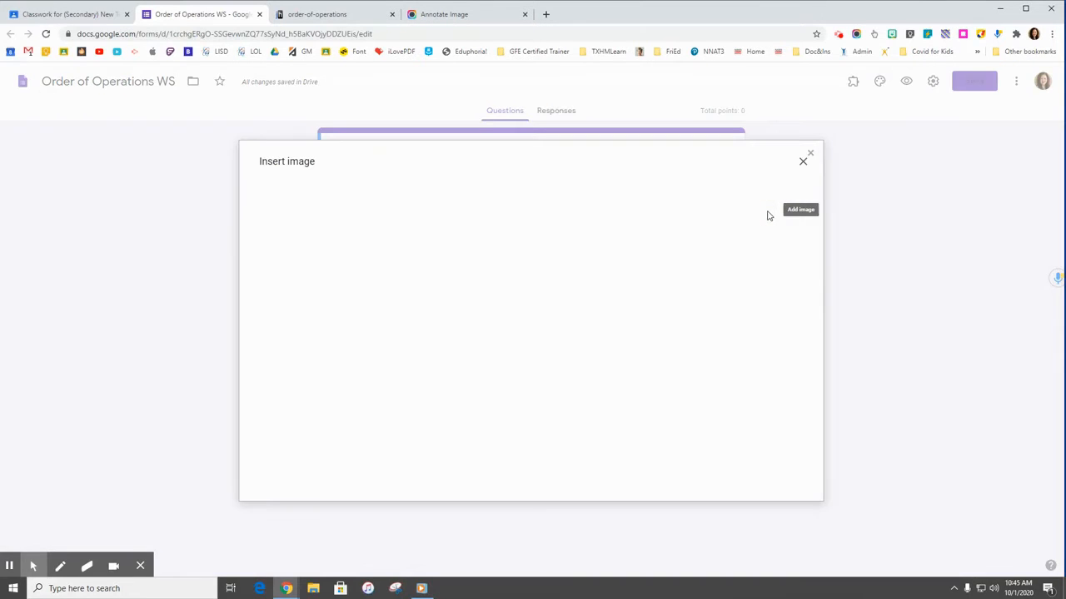
{"action": "left_click", "coordinate": [517, 391]}
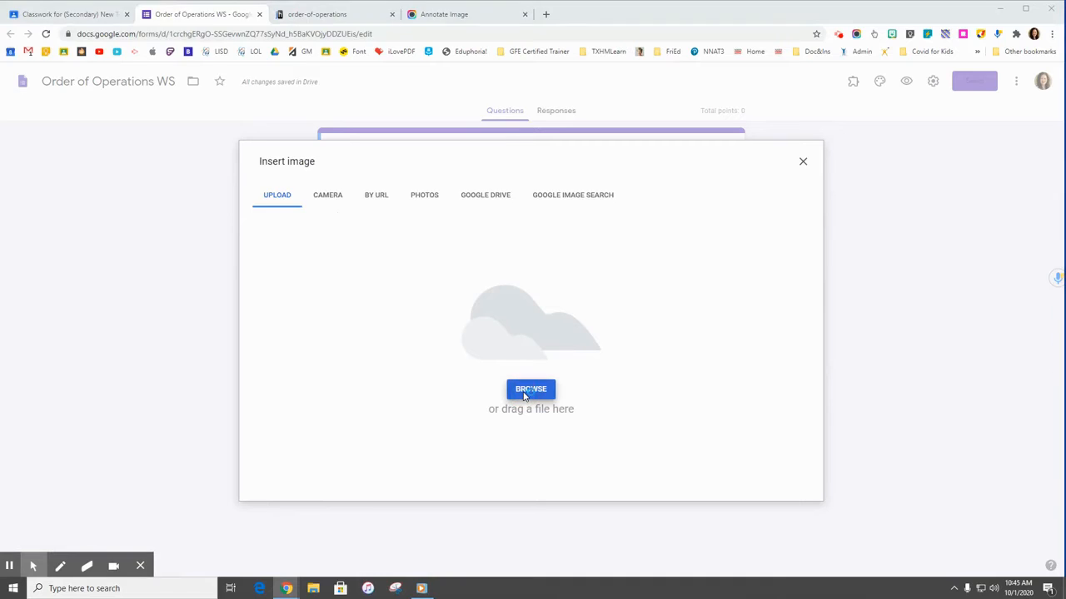
{"action": "left_click", "coordinate": [152, 97]}
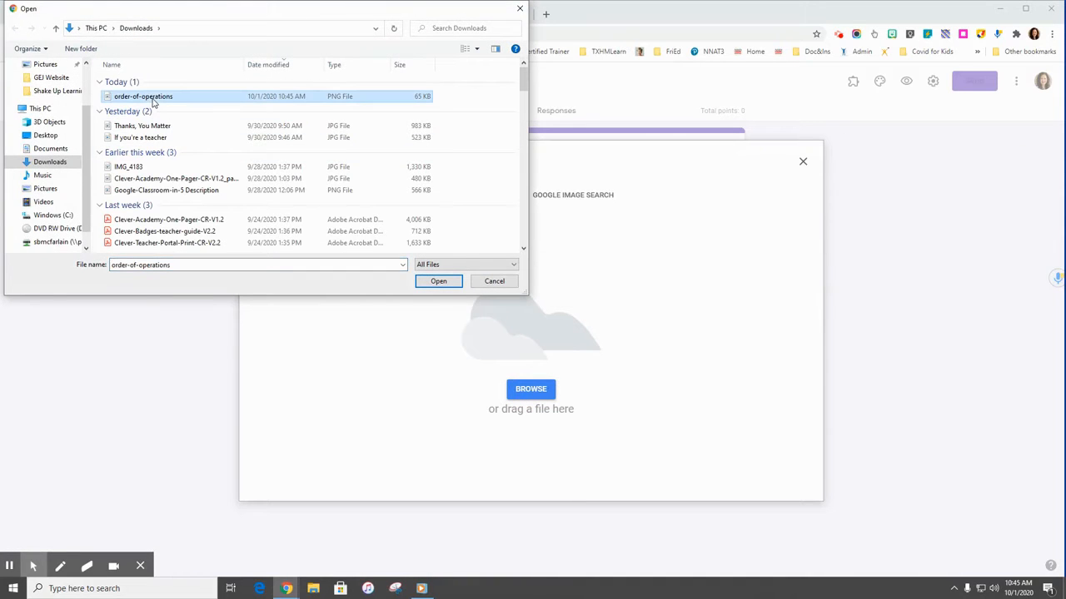
{"action": "left_click", "coordinate": [438, 281]}
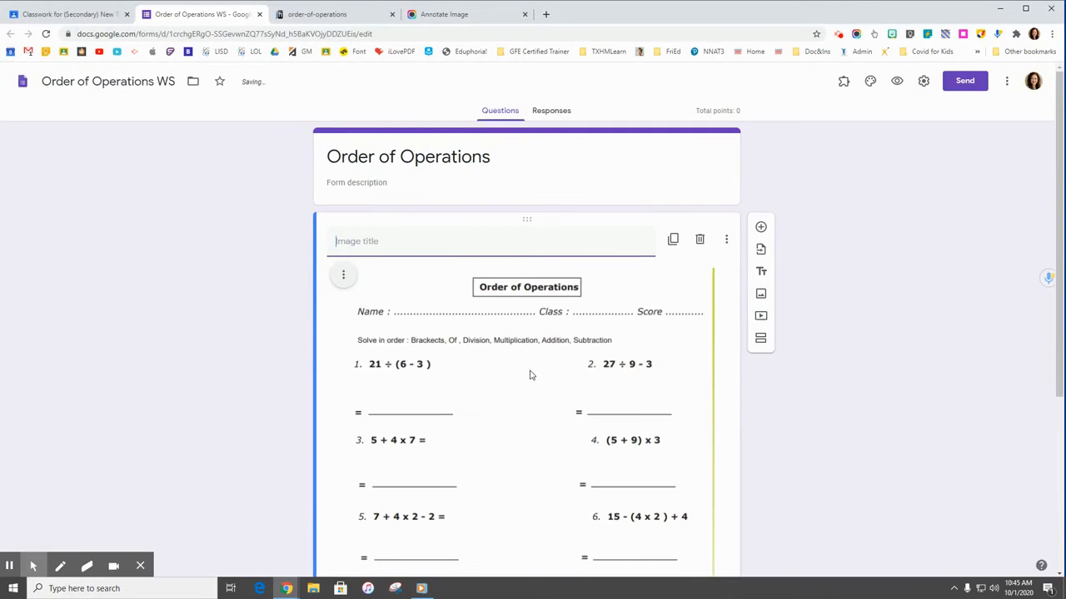
Title the untitled question below the worksheet image "1." and set its type to Short answer.
{"action": "scroll", "coordinate": [528, 375], "scroll_direction": "down", "scroll_amount": 2}
{"action": "scroll", "coordinate": [535, 378], "scroll_direction": "up", "scroll_amount": 1}
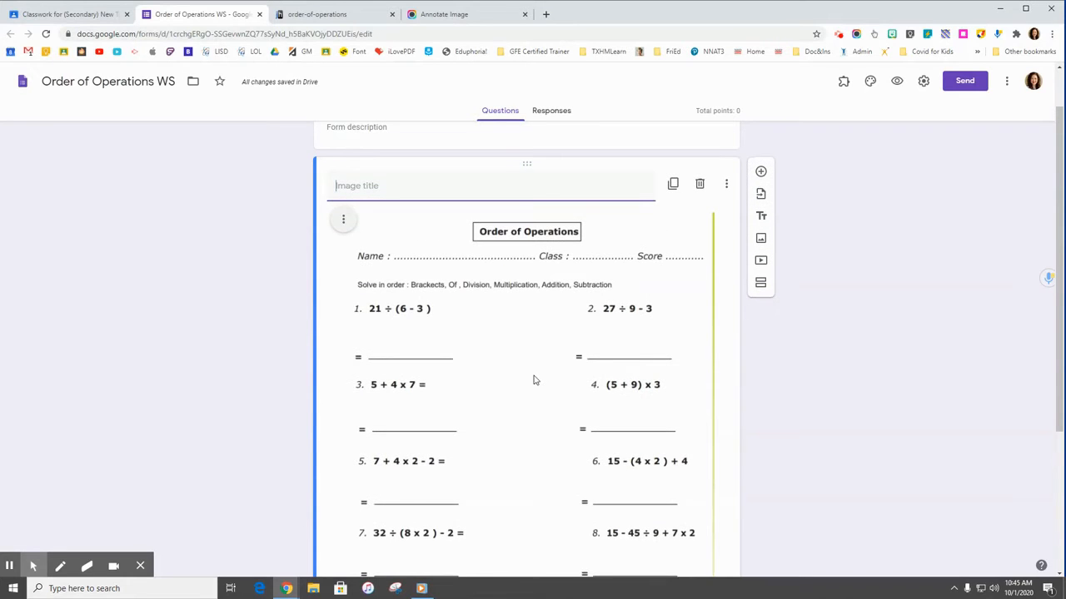
{"action": "scroll", "coordinate": [534, 381], "scroll_direction": "down", "scroll_amount": 2}
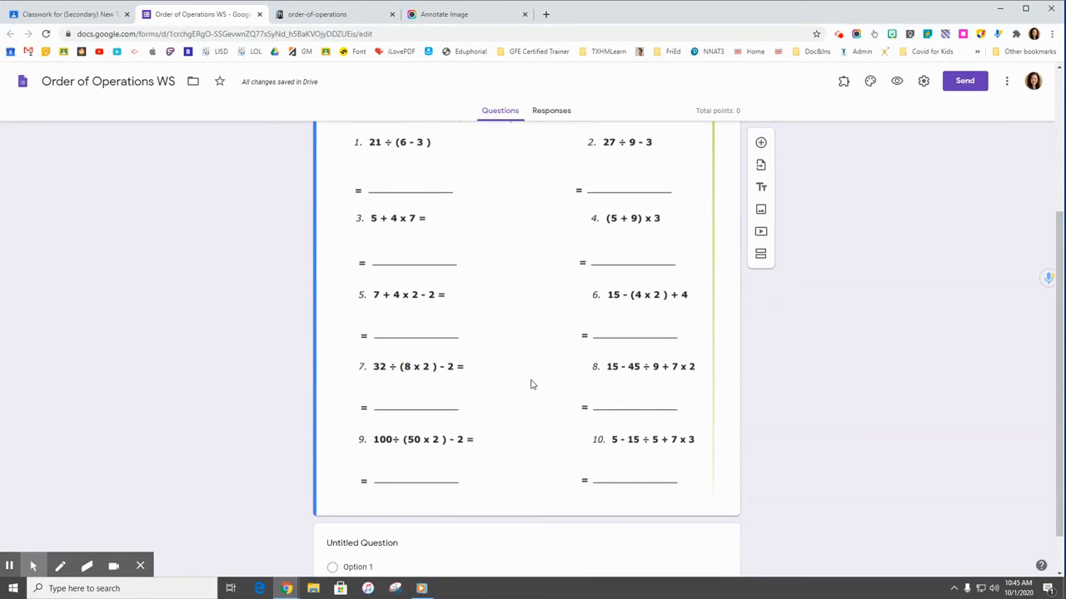
{"action": "scroll", "coordinate": [531, 385], "scroll_direction": "up", "scroll_amount": 1}
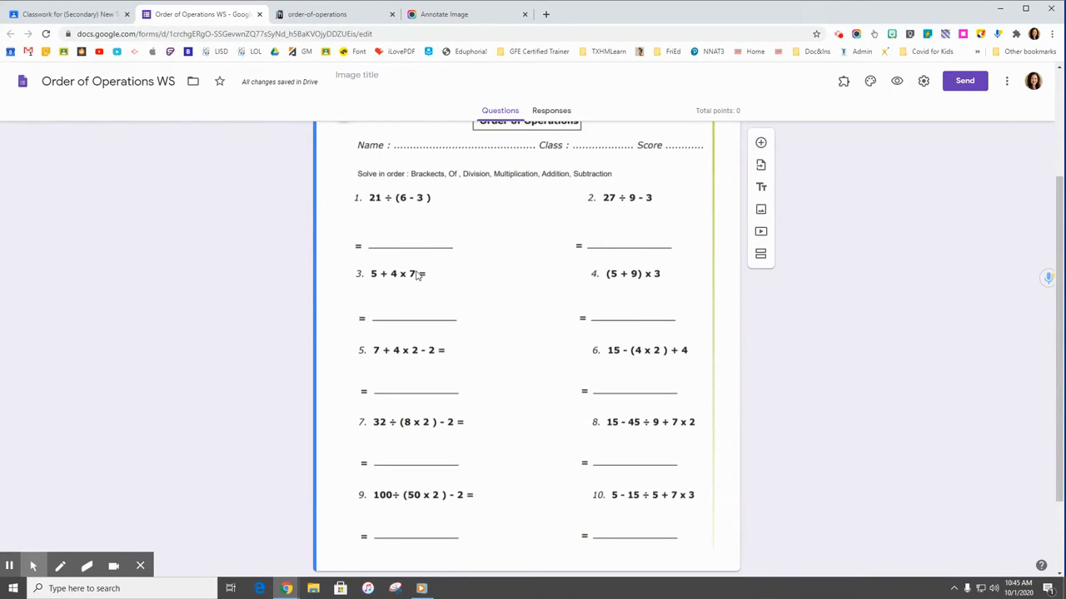
{"action": "left_click", "coordinate": [459, 319]}
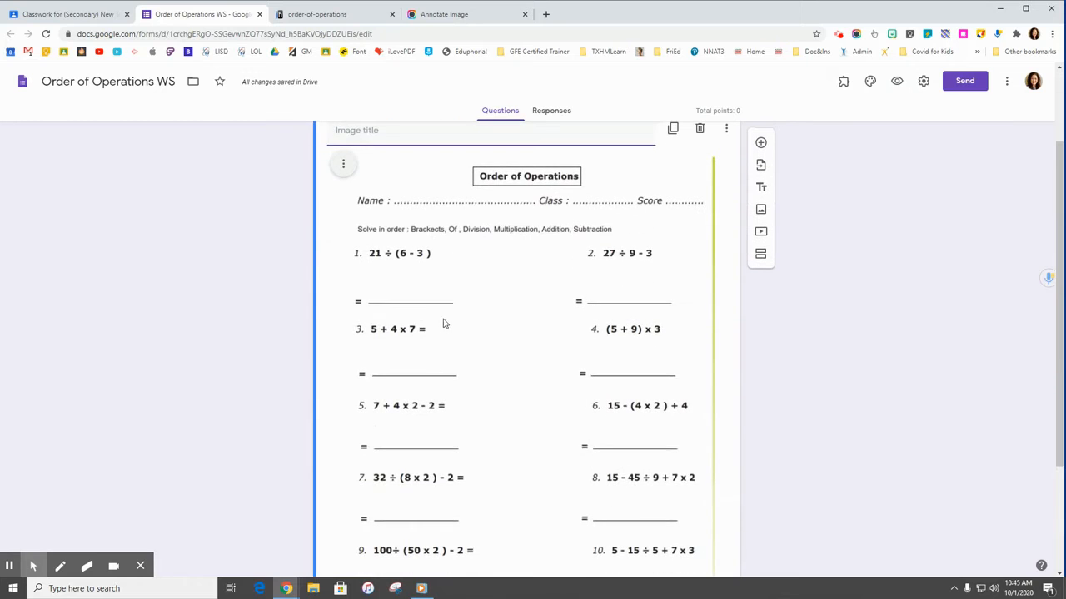
{"action": "scroll", "coordinate": [455, 328], "scroll_direction": "down", "scroll_amount": 2}
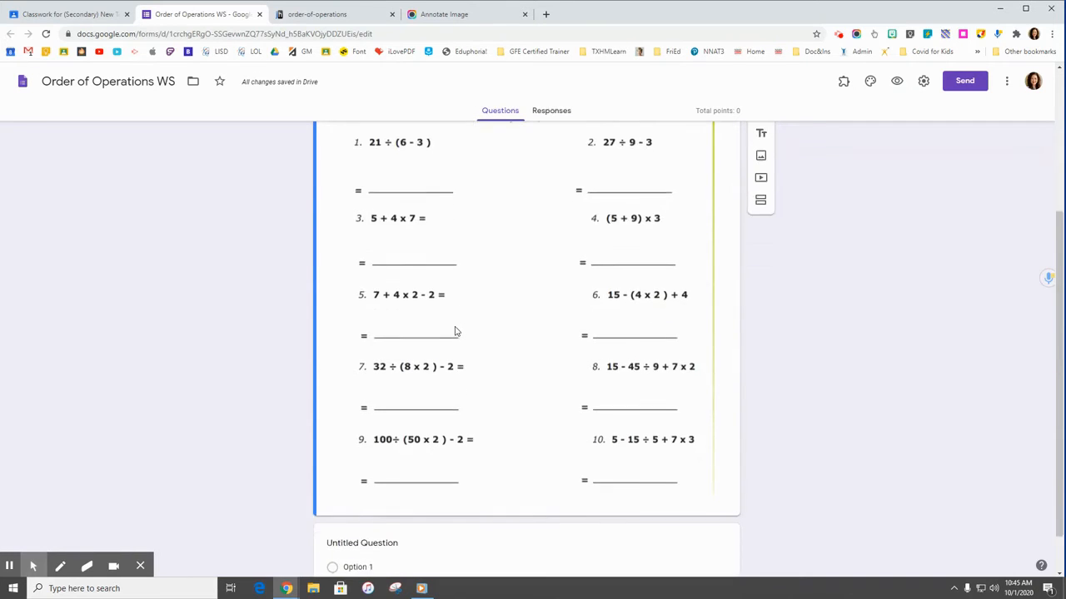
{"action": "scroll", "coordinate": [454, 332], "scroll_direction": "down", "scroll_amount": 1}
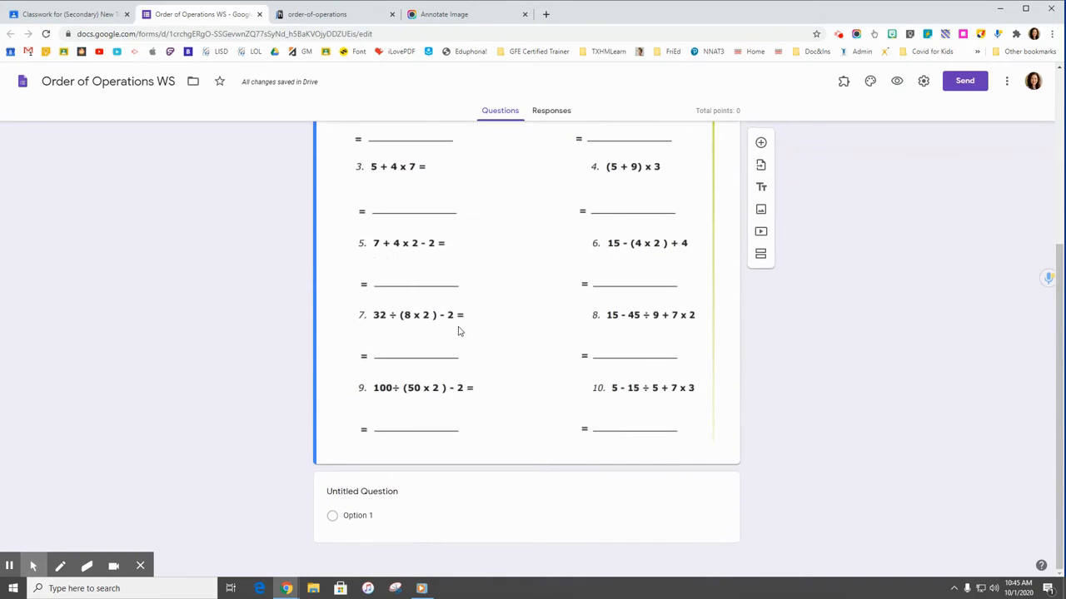
{"action": "left_click", "coordinate": [379, 497]}
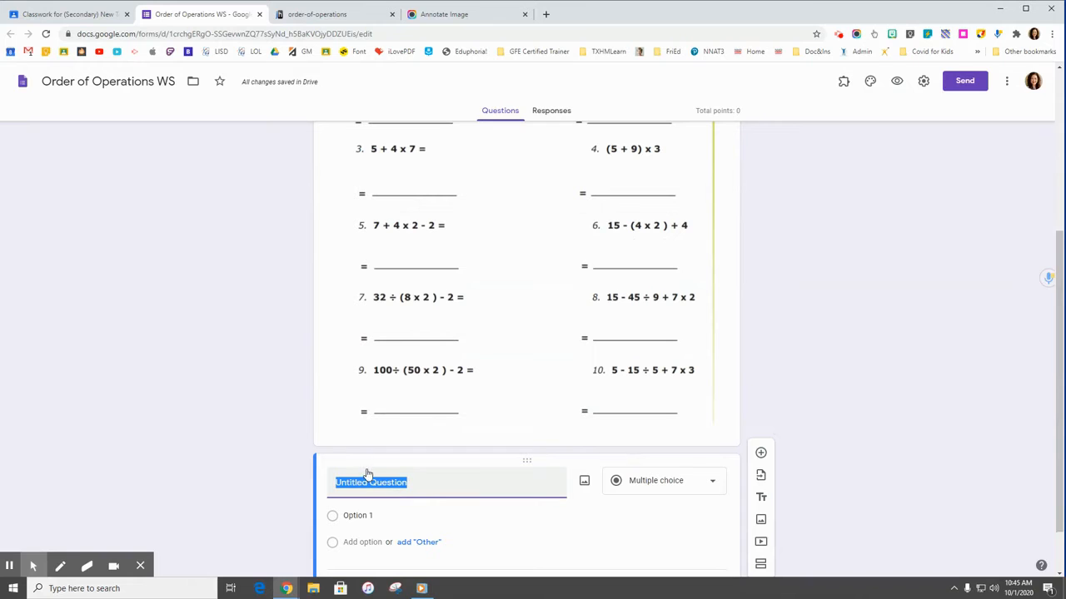
{"action": "type", "text": "1."}
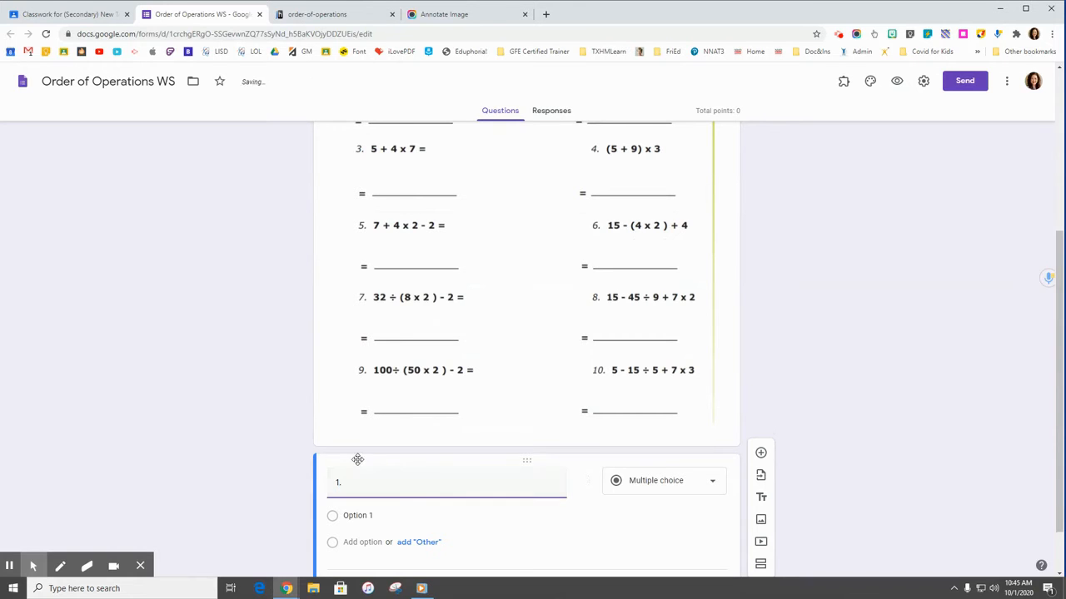
{"action": "left_click", "coordinate": [643, 480]}
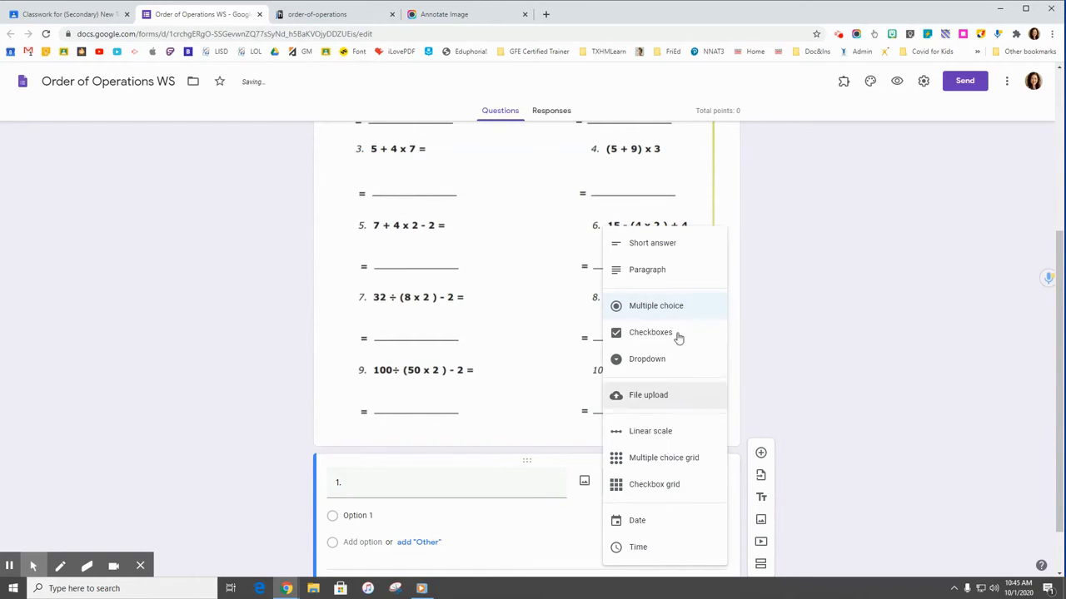
{"action": "left_click", "coordinate": [672, 243]}
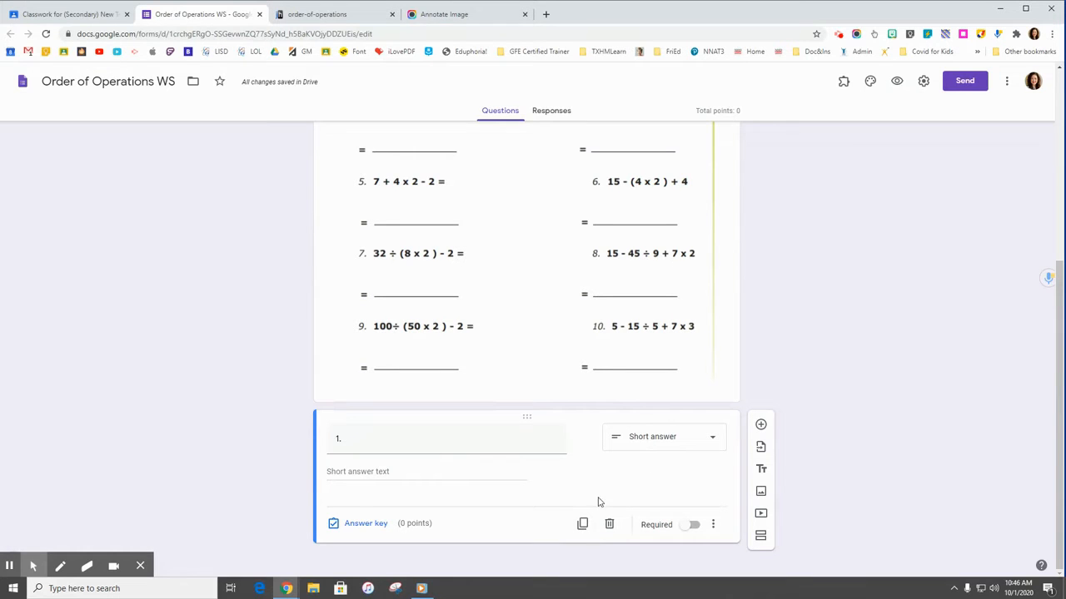
Duplicate the "1." short-answer question repeatedly, titling the copies "2.", "3.", "4." and "5.".
{"action": "left_click", "coordinate": [582, 524]}
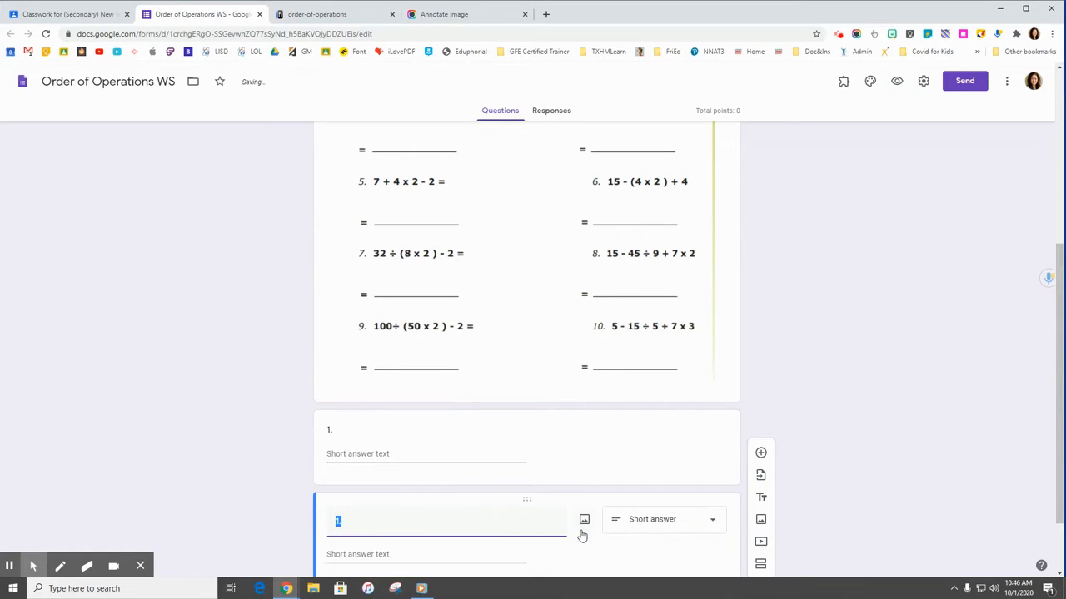
{"action": "left_click", "coordinate": [580, 521]}
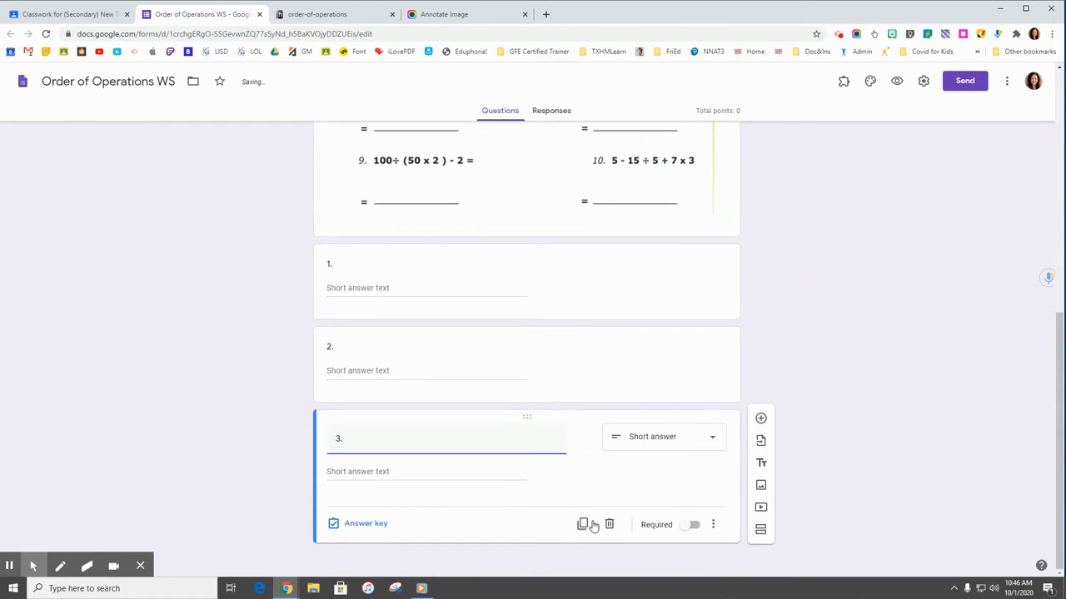
{"action": "left_click", "coordinate": [586, 526]}
{"action": "type", "text": "."}
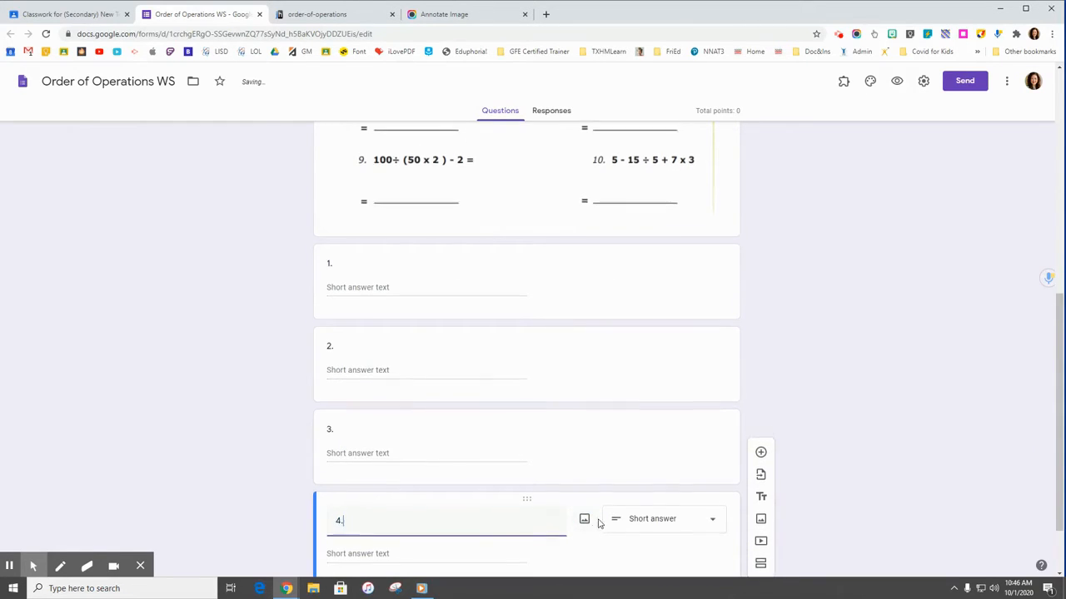
{"action": "scroll", "coordinate": [588, 524], "scroll_direction": "down", "scroll_amount": 1}
{"action": "left_click", "coordinate": [582, 522]}
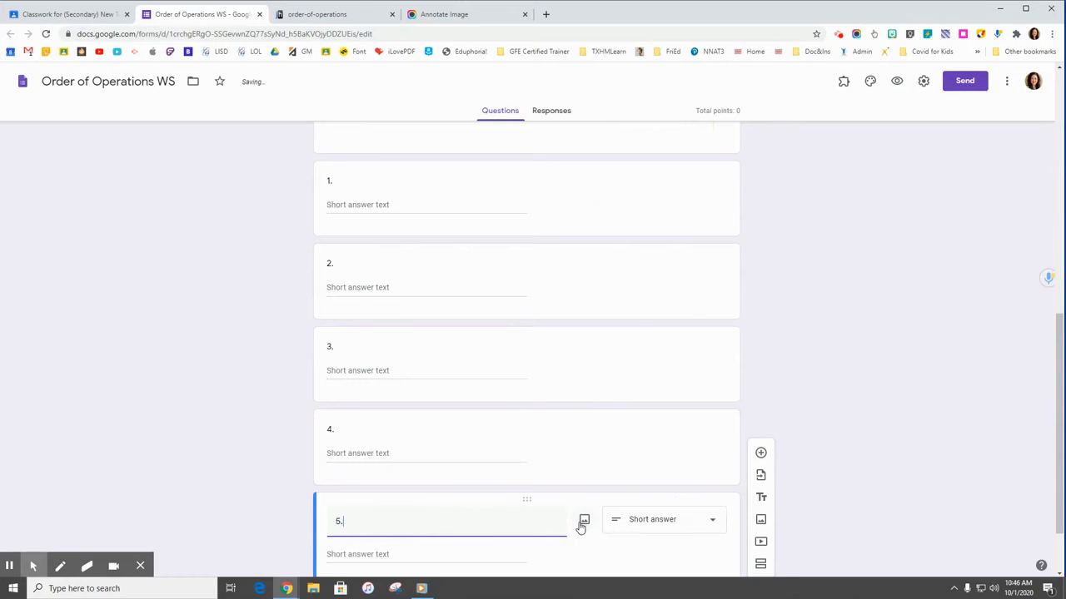
Add two more short-answer questions by duplicating the last one, titled "6." and "7.".
{"action": "scroll", "coordinate": [580, 524], "scroll_direction": "down", "scroll_amount": 1}
{"action": "left_click", "coordinate": [580, 521]}
{"action": "type", "text": "6."}
{"action": "scroll", "coordinate": [580, 525], "scroll_direction": "down", "scroll_amount": 1}
{"action": "left_click", "coordinate": [583, 523]}
{"action": "type", "text": "7."}
Duplicate question 7, title the copy "8." and set its type to Short answer.
{"action": "scroll", "coordinate": [586, 525], "scroll_direction": "down", "scroll_amount": 1}
{"action": "left_click", "coordinate": [583, 523]}
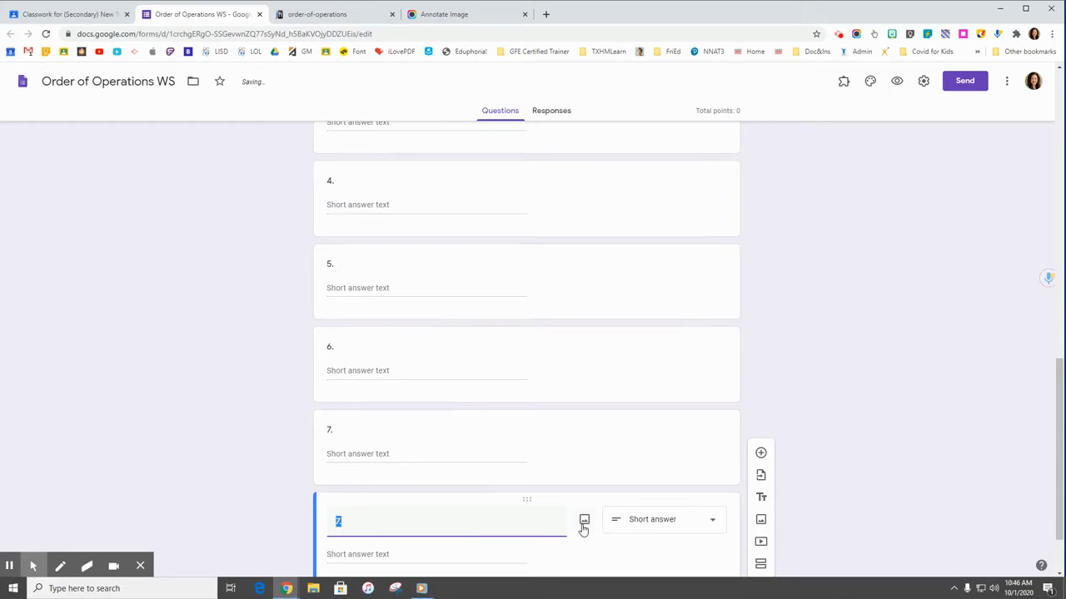
{"action": "scroll", "coordinate": [583, 530], "scroll_direction": "down", "scroll_amount": 1}
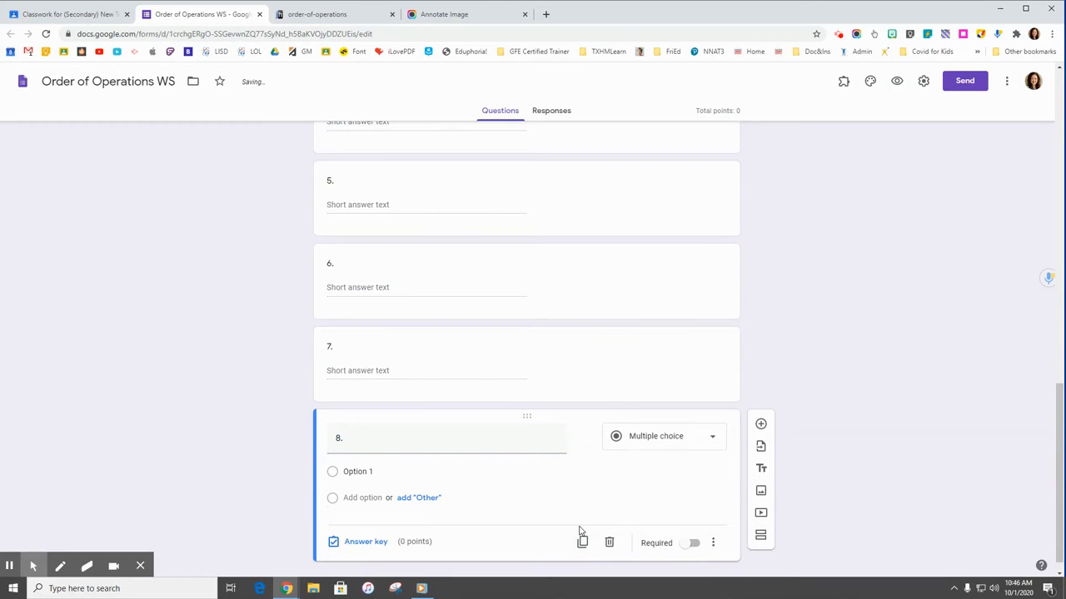
{"action": "left_click", "coordinate": [630, 445]}
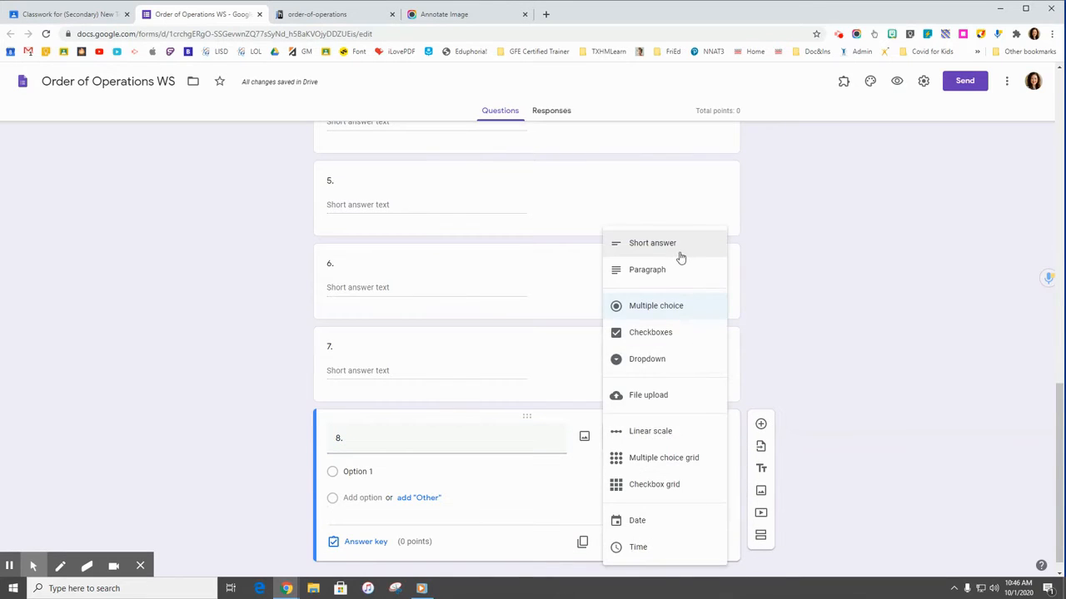
{"action": "left_click", "coordinate": [678, 254]}
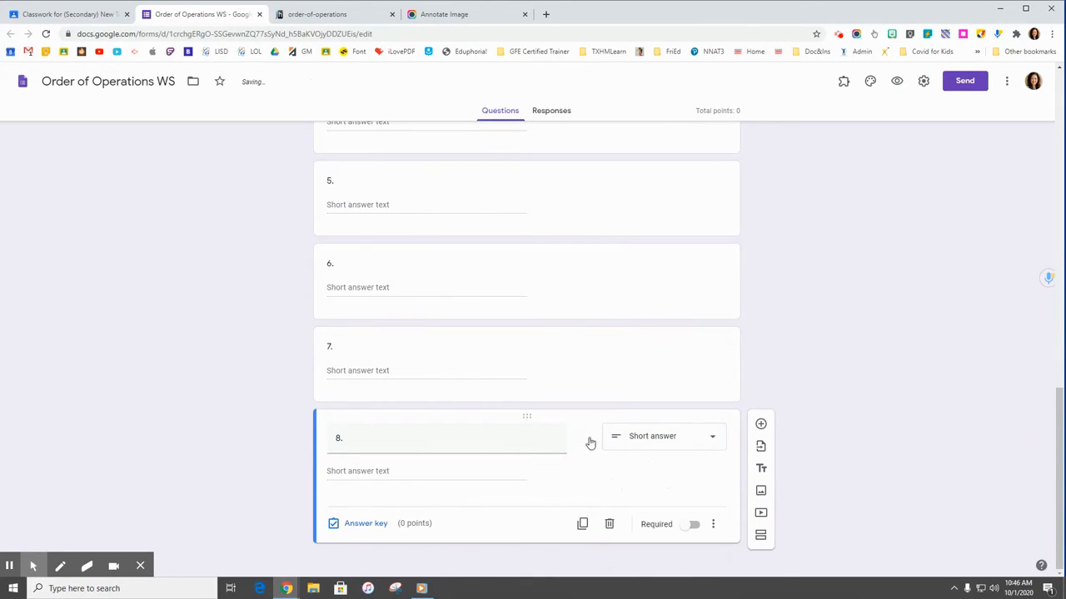
Duplicate question 8, title the copy "9." and set its type to Short answer.
{"action": "left_click", "coordinate": [584, 522]}
{"action": "scroll", "coordinate": [586, 530], "scroll_direction": "down", "scroll_amount": 1}
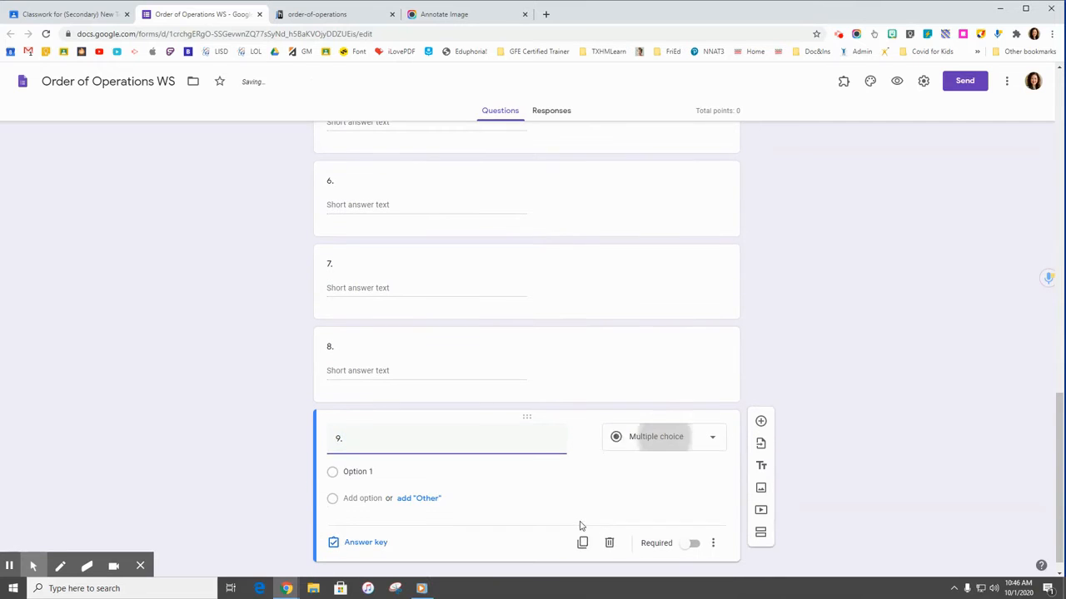
{"action": "left_click", "coordinate": [650, 437]}
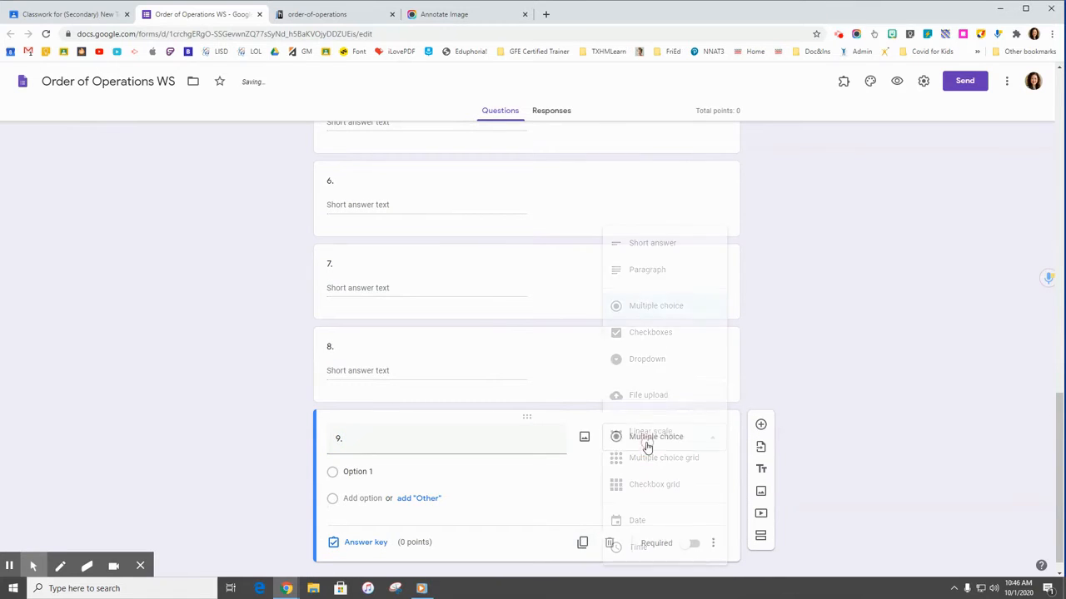
{"action": "left_click", "coordinate": [656, 255]}
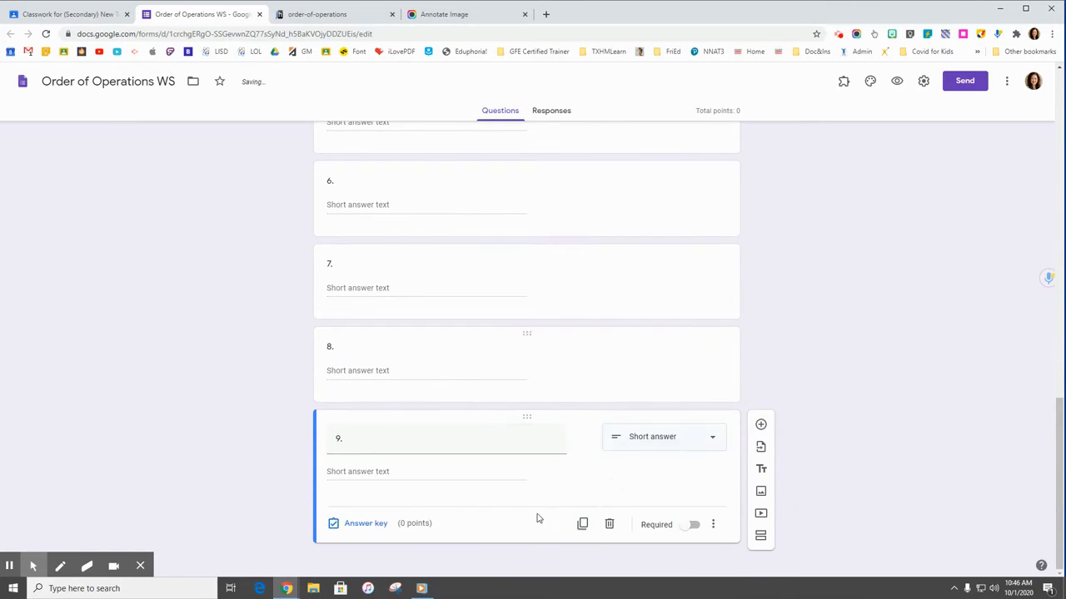
Duplicate question 9, title the copy "10." and set its type to Short answer.
{"action": "left_click", "coordinate": [582, 524]}
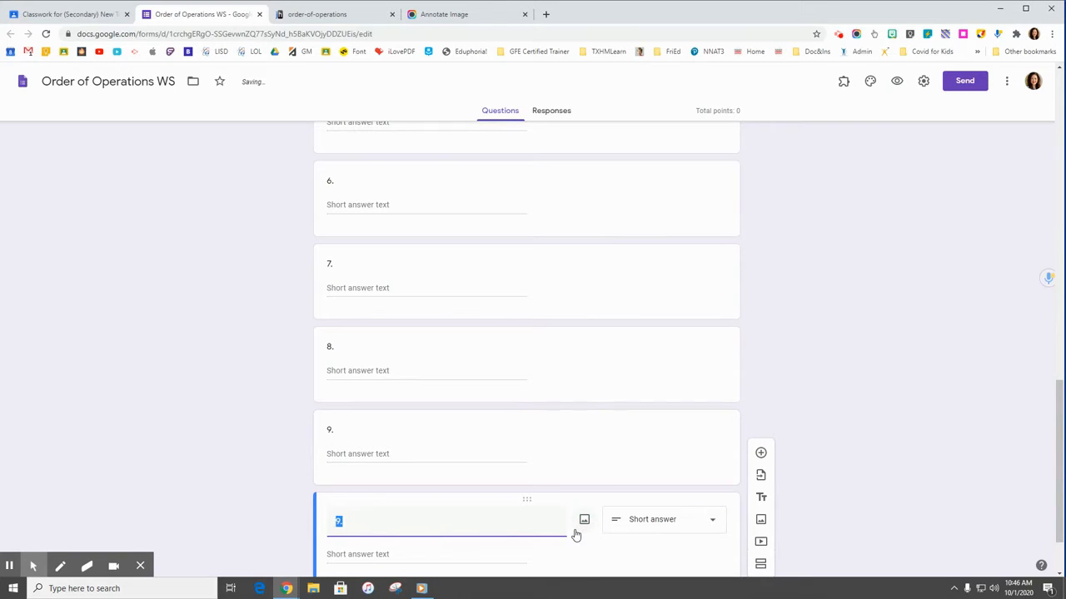
{"action": "scroll", "coordinate": [574, 534], "scroll_direction": "down", "scroll_amount": 1}
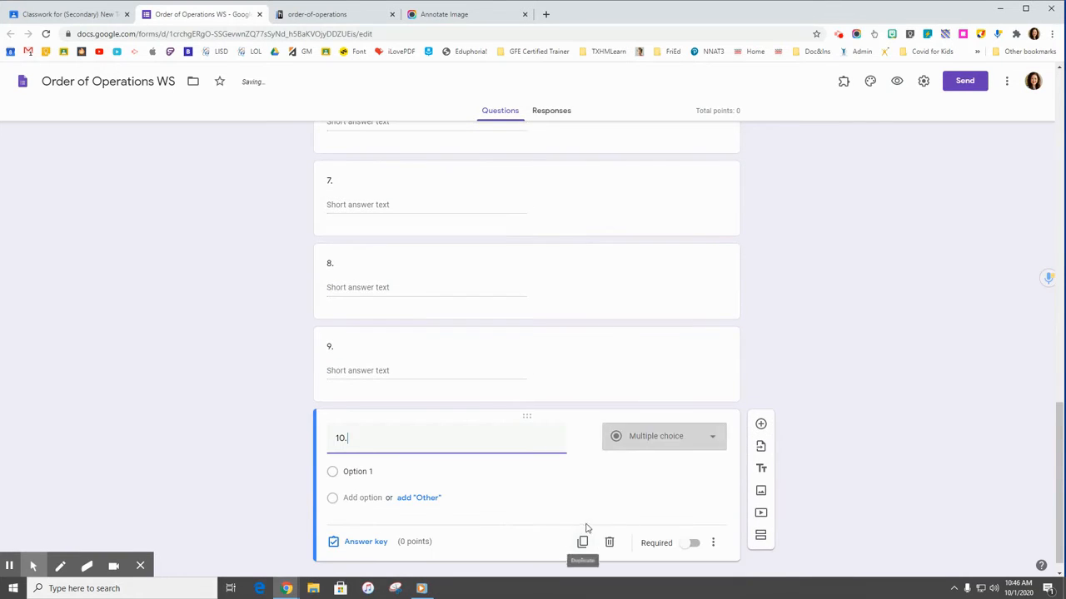
{"action": "left_click", "coordinate": [649, 439]}
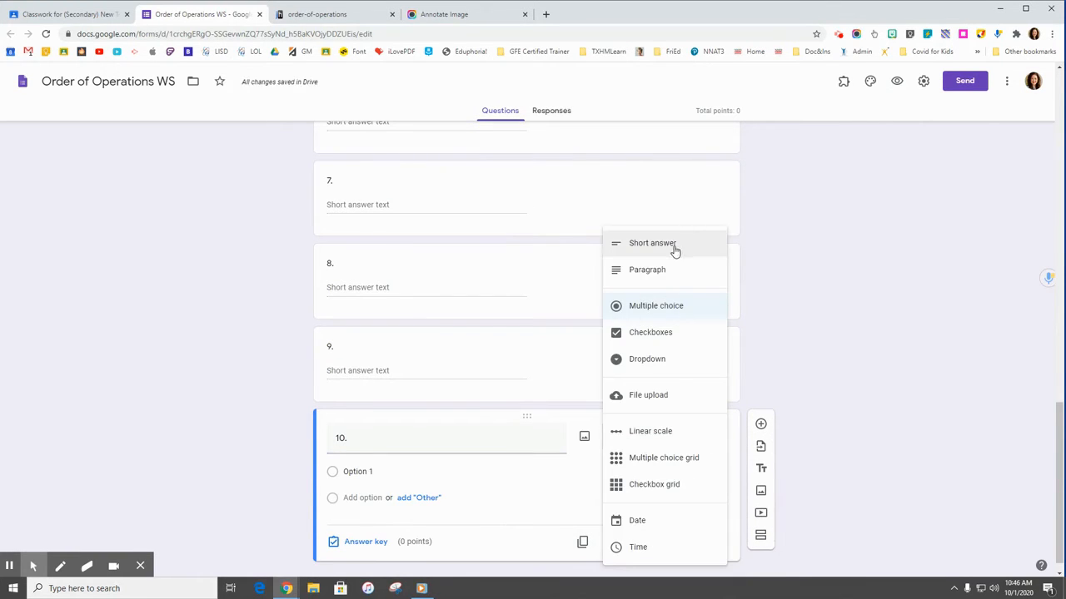
{"action": "left_click", "coordinate": [671, 246]}
Set question 1's answer key to 10 points with correct answer 7, and mark all other answers incorrect.
{"action": "scroll", "coordinate": [409, 438], "scroll_direction": "up", "scroll_amount": 8}
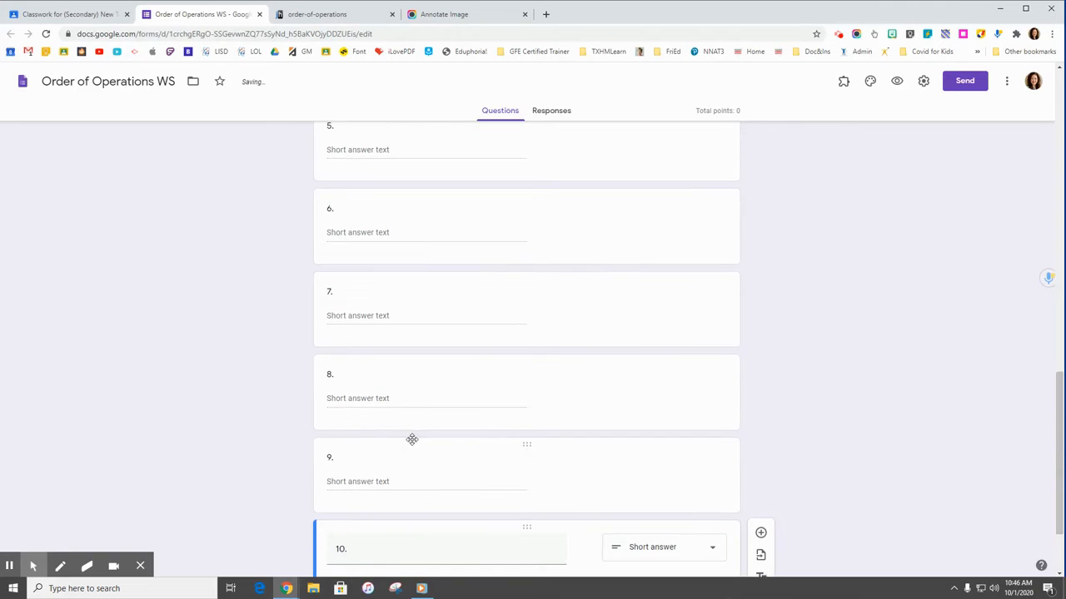
{"action": "scroll", "coordinate": [526, 379], "scroll_direction": "up", "scroll_amount": 2}
{"action": "scroll", "coordinate": [508, 389], "scroll_direction": "down", "scroll_amount": 1}
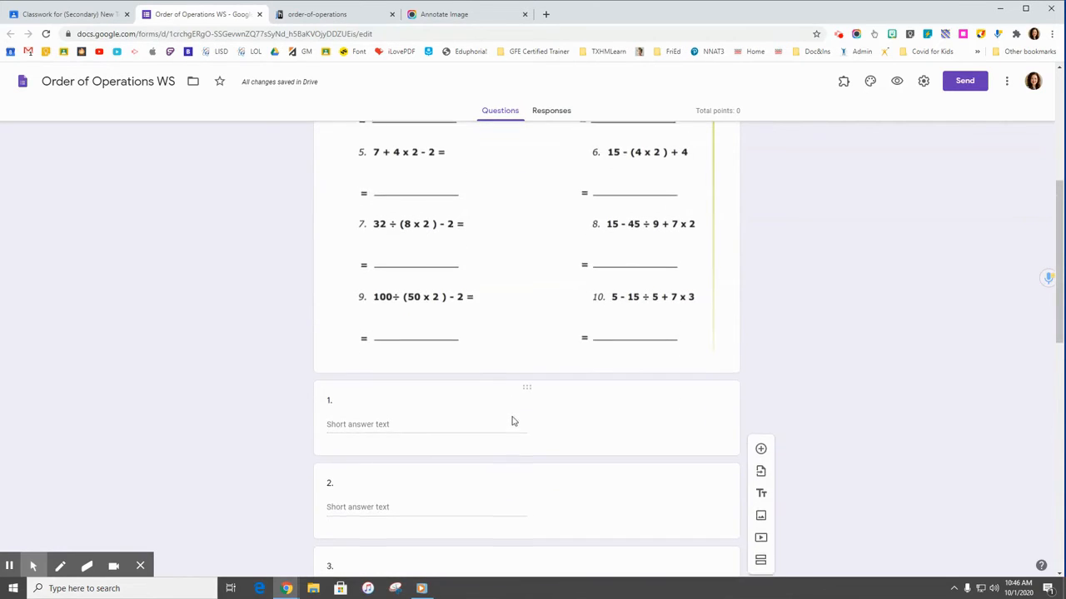
{"action": "scroll", "coordinate": [521, 408], "scroll_direction": "down", "scroll_amount": 1}
{"action": "left_click", "coordinate": [542, 383]}
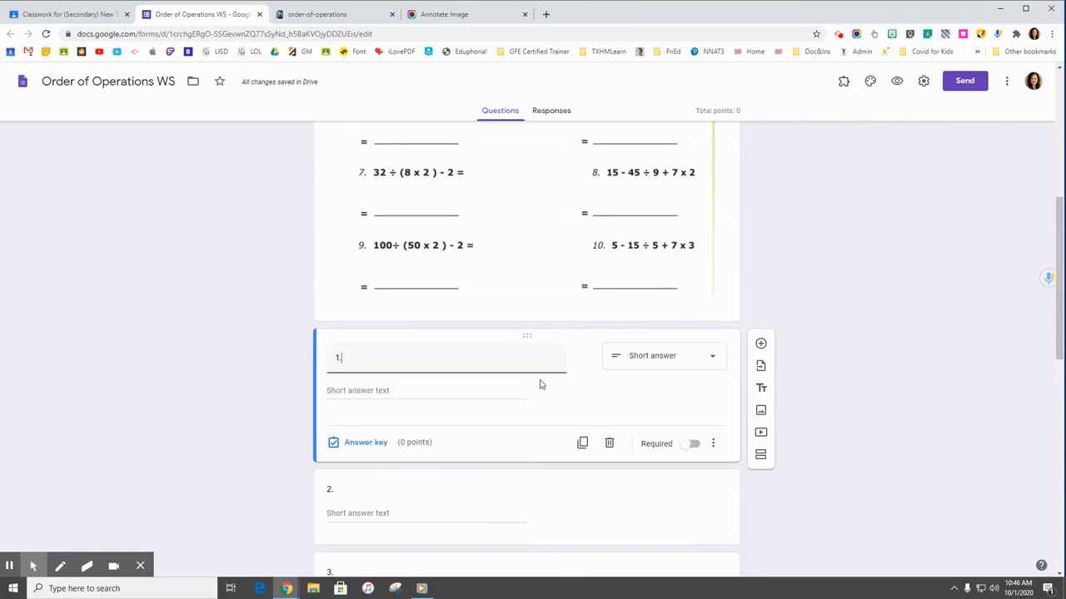
{"action": "left_click", "coordinate": [367, 442]}
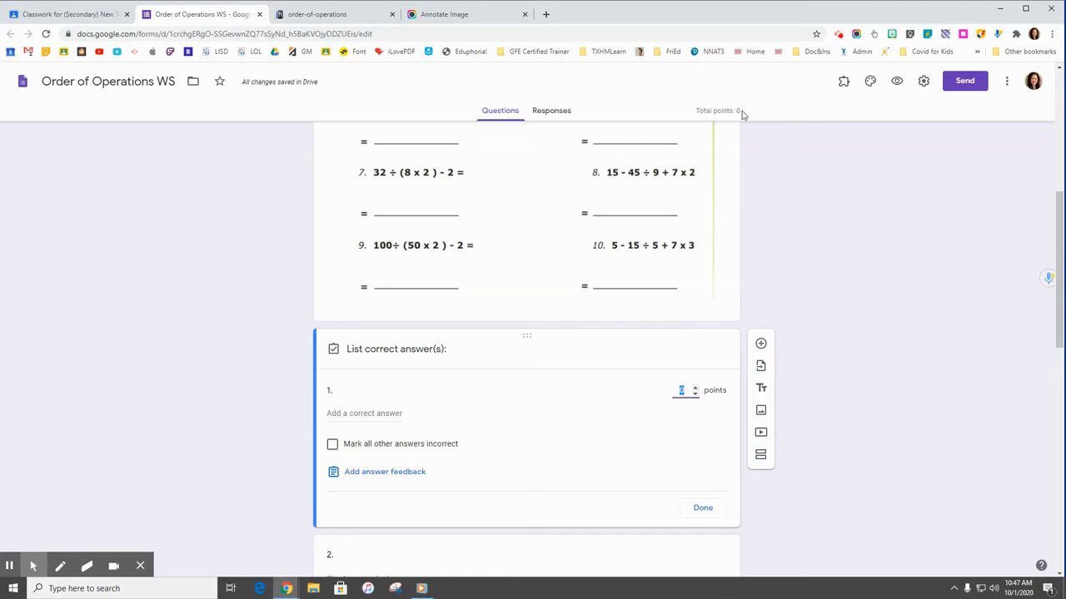
{"action": "type", "text": "10"}
{"action": "left_click", "coordinate": [360, 415]}
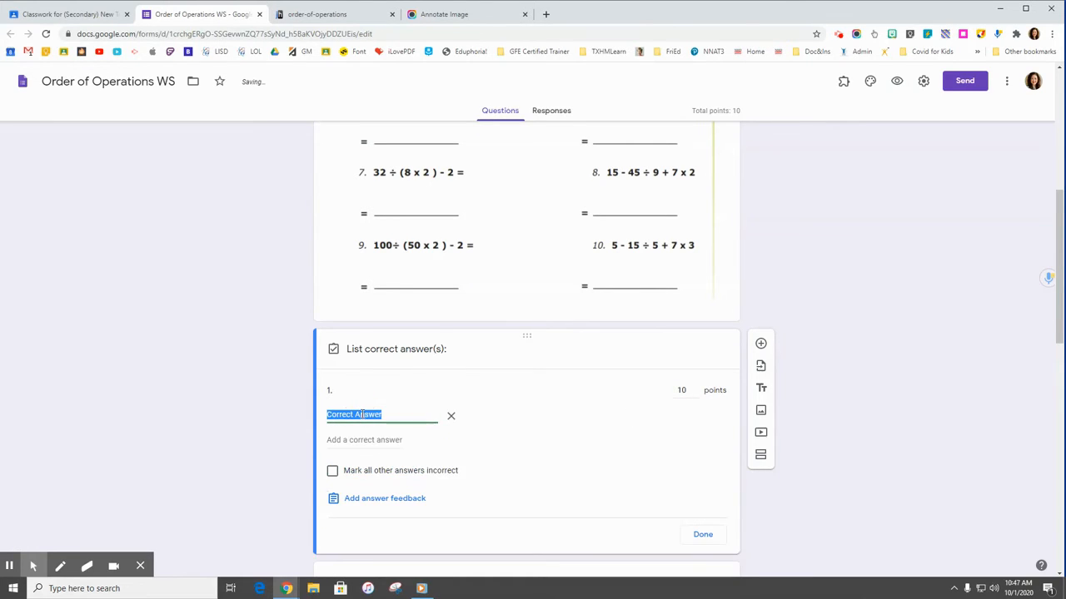
{"action": "type", "text": "7"}
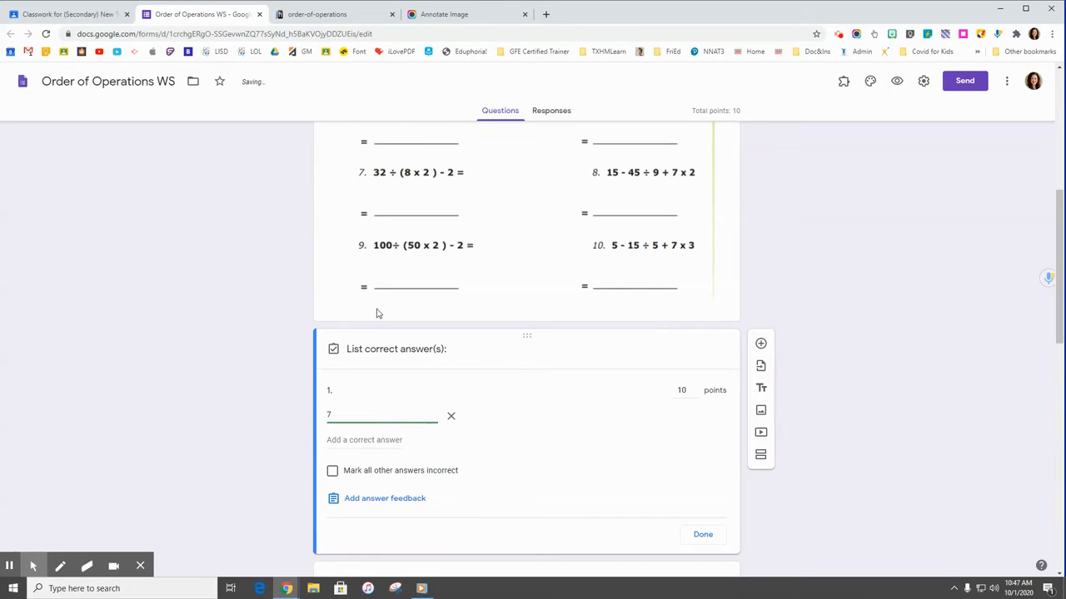
{"action": "left_click", "coordinate": [333, 472]}
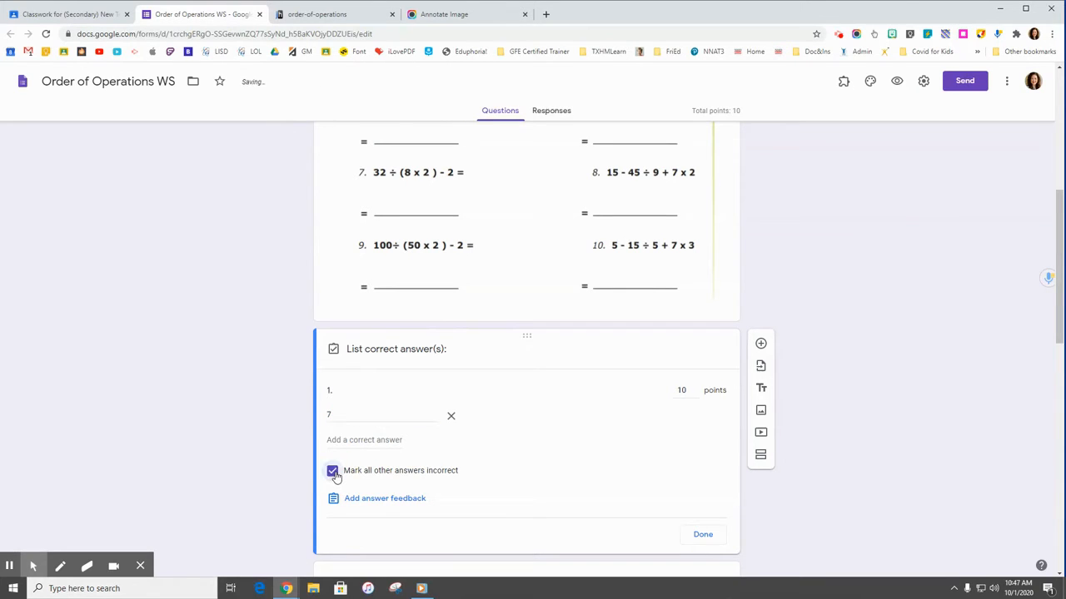
View the answer feedback options for question 1 and close them without entering any feedback.
{"action": "left_click", "coordinate": [374, 504]}
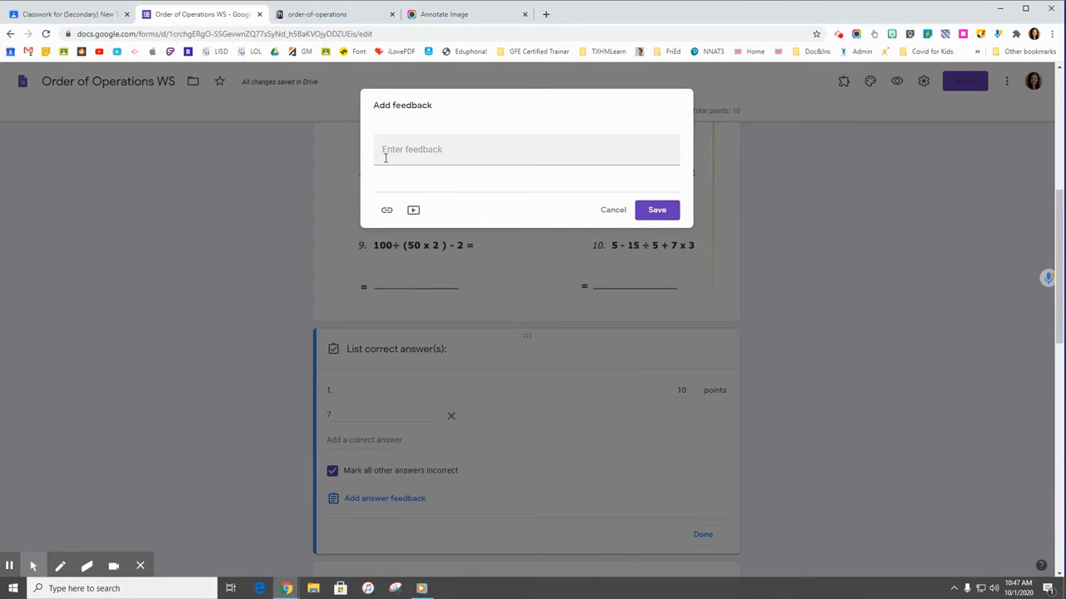
{"action": "left_click", "coordinate": [411, 153]}
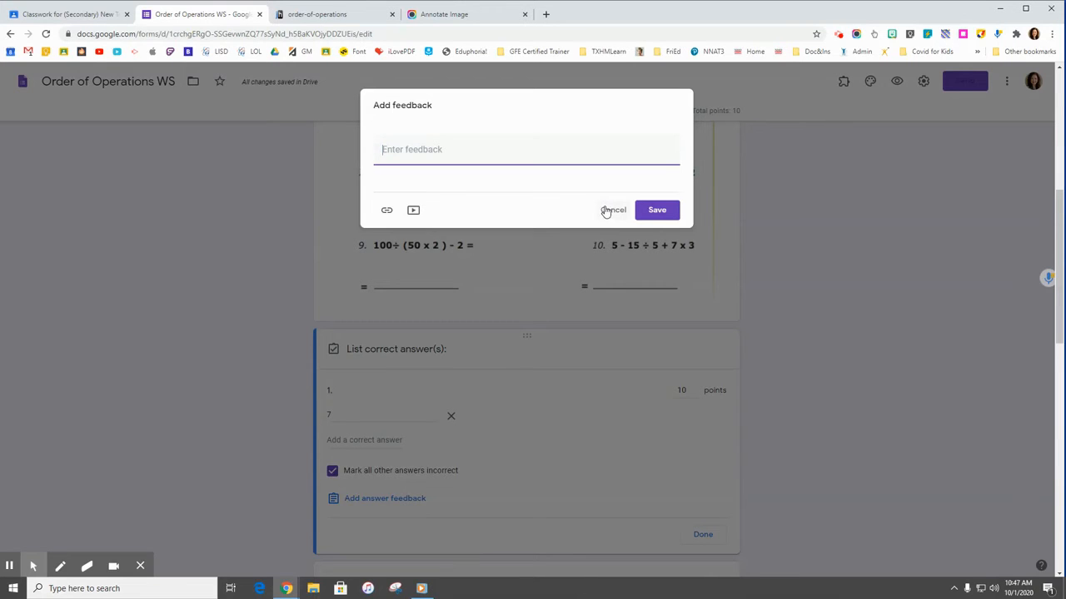
{"action": "left_click", "coordinate": [660, 212]}
Set question 2's answer key to 10 points with the correct answer 0.
{"action": "scroll", "coordinate": [430, 423], "scroll_direction": "down", "scroll_amount": 2}
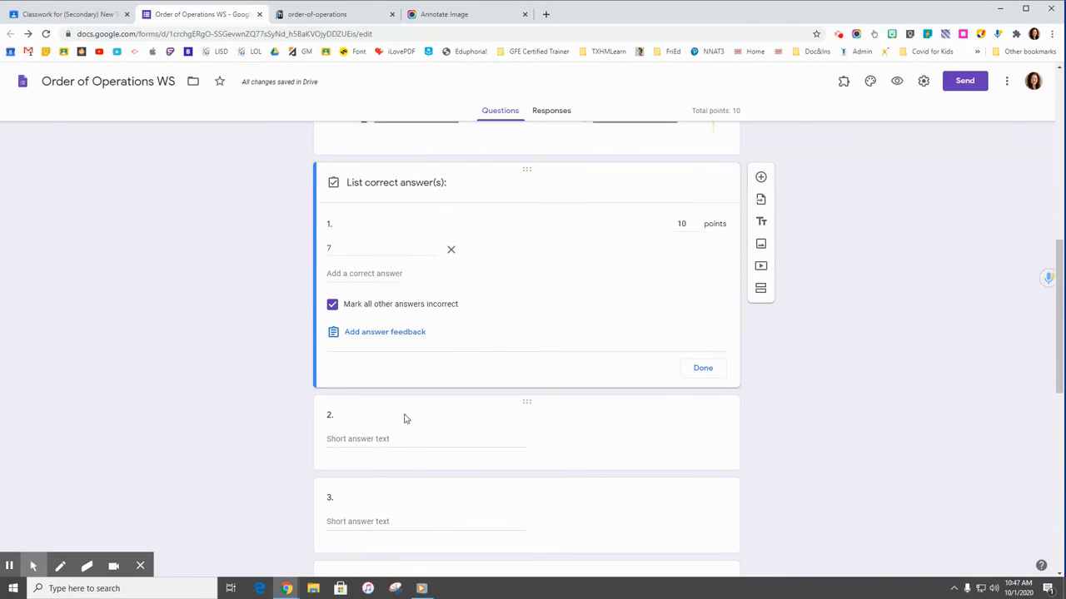
{"action": "left_click", "coordinate": [426, 450]}
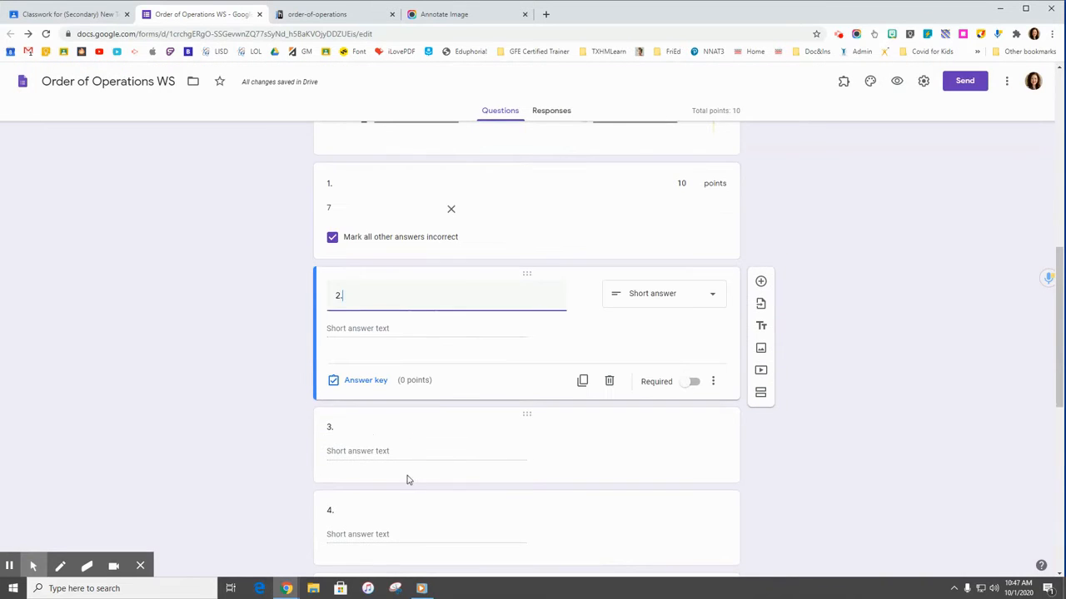
{"action": "left_click", "coordinate": [366, 380]}
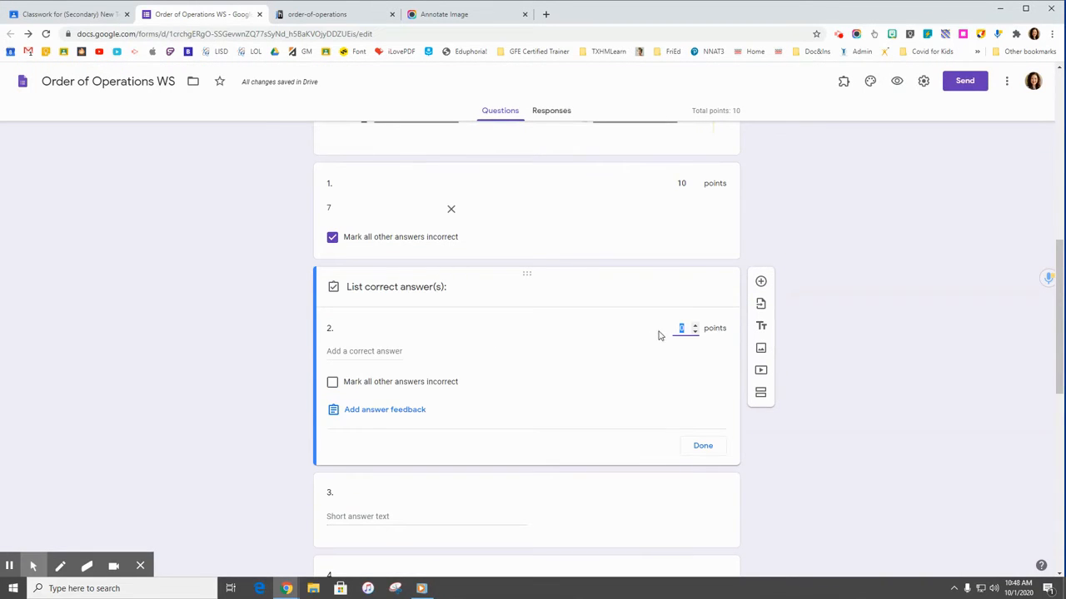
{"action": "type", "text": "10"}
{"action": "left_click", "coordinate": [364, 350]}
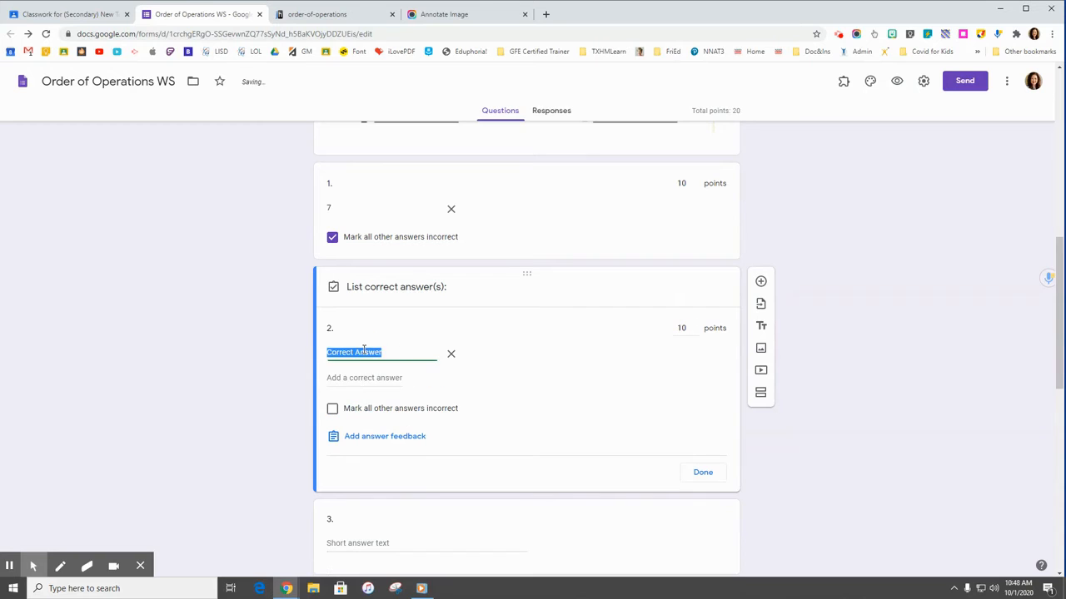
{"action": "type", "text": "0"}
{"action": "scroll", "coordinate": [630, 374], "scroll_direction": "down", "scroll_amount": 2}
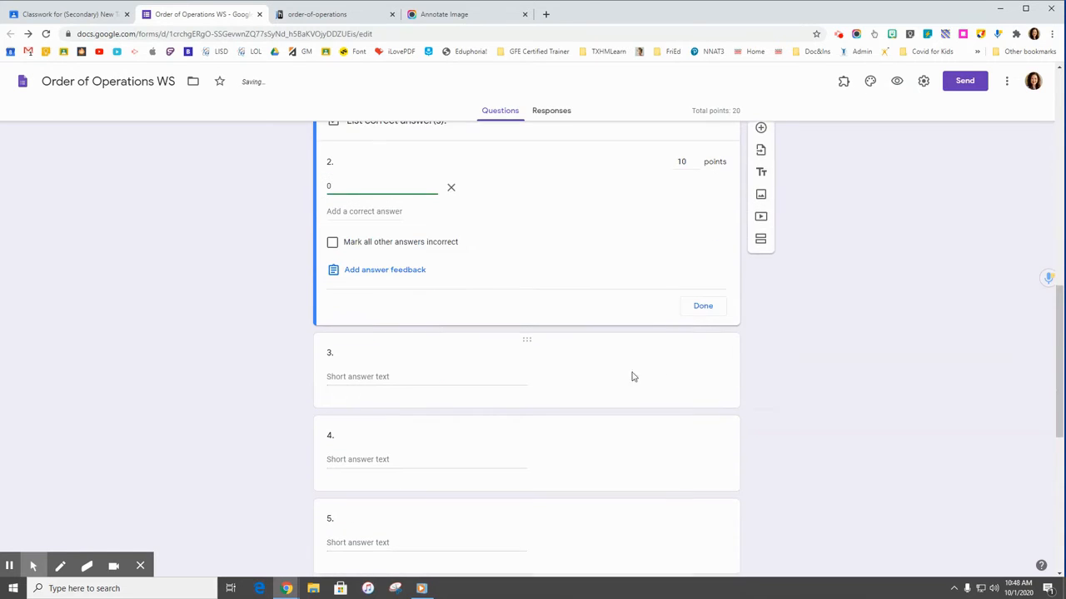
{"action": "left_click", "coordinate": [702, 306]}
Set question 3's answer key to 10 points with the correct answer 33.
{"action": "left_click", "coordinate": [431, 309]}
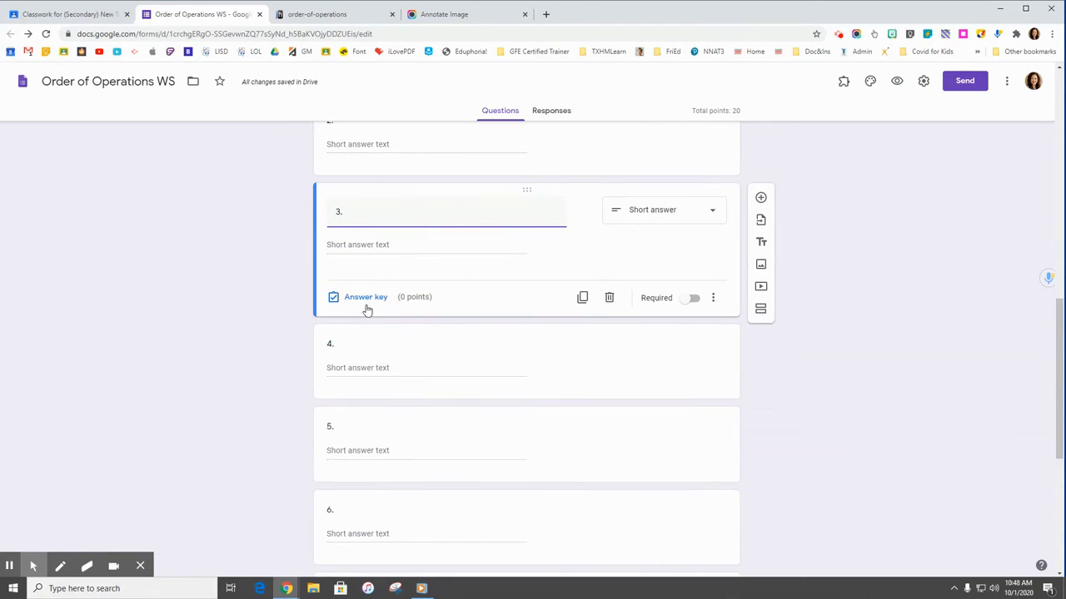
{"action": "left_click", "coordinate": [367, 300]}
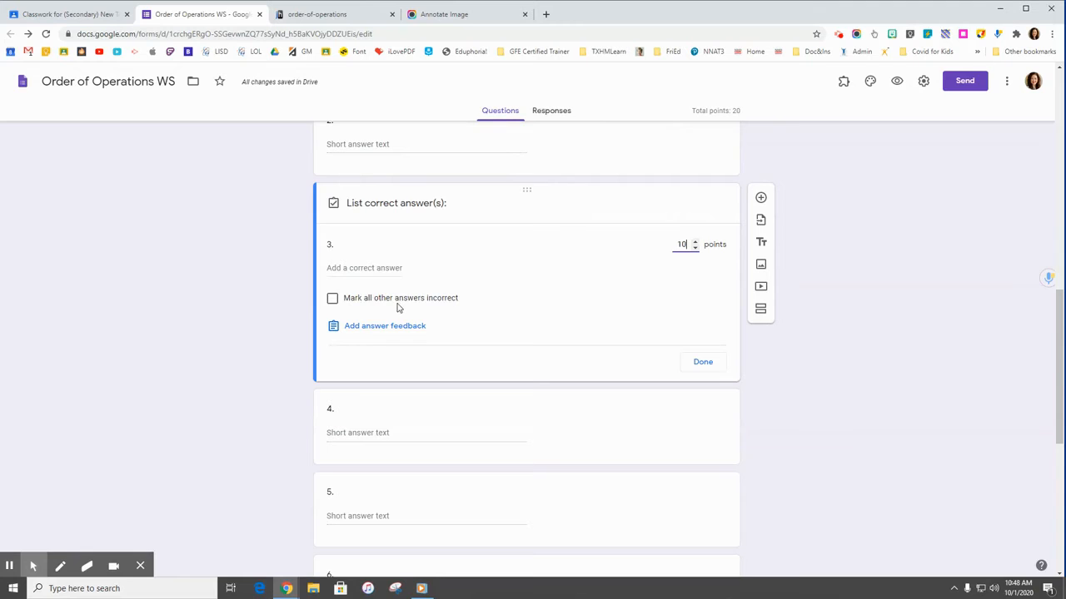
{"action": "left_click", "coordinate": [356, 267]}
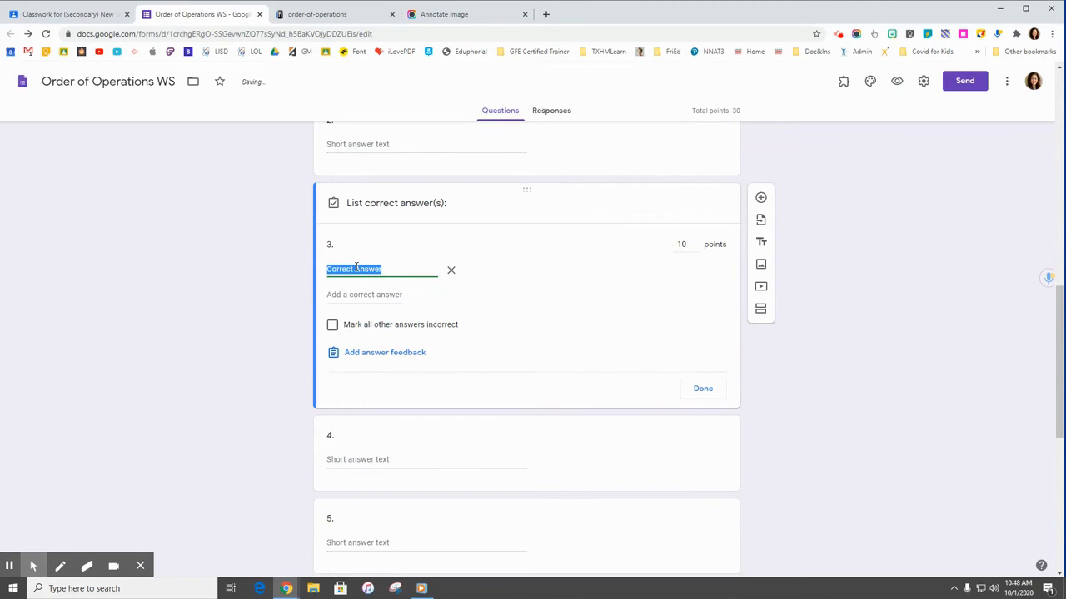
{"action": "type", "text": "33"}
{"action": "left_click", "coordinate": [697, 391]}
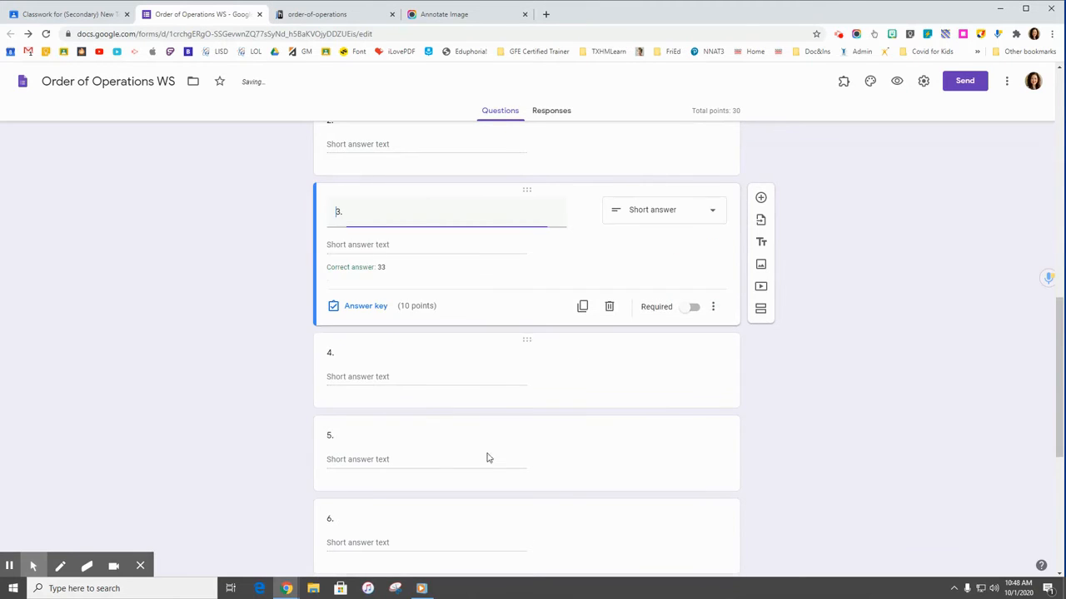
Set question 4's answer key to 10 points with the correct answer 42.
{"action": "left_click", "coordinate": [410, 382]}
{"action": "left_click", "coordinate": [364, 379]}
{"action": "type", "text": "10"}
{"action": "left_click", "coordinate": [379, 351]}
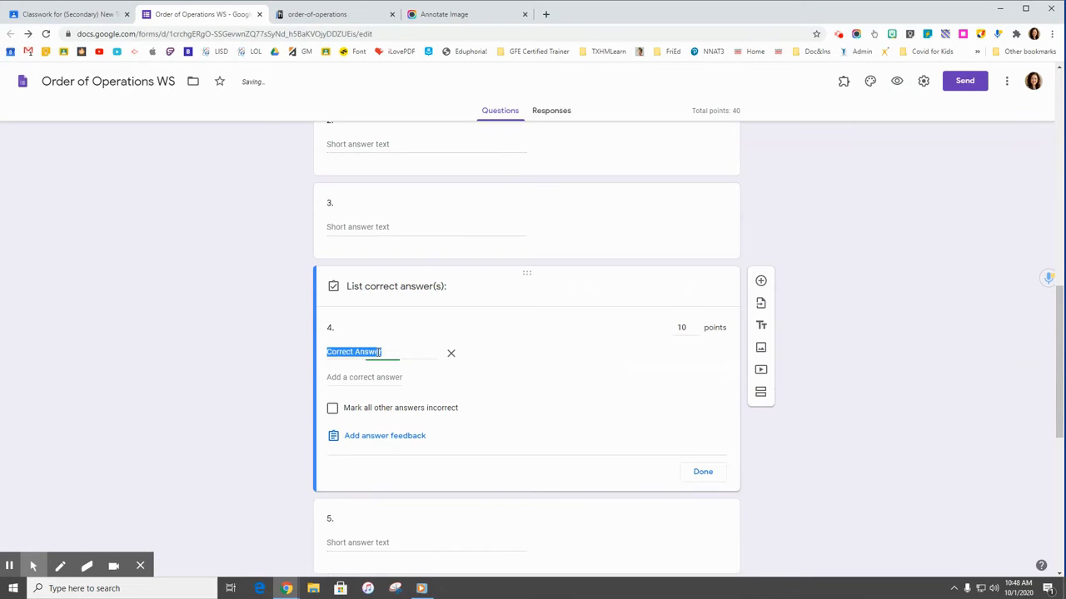
{"action": "type", "text": "42"}
{"action": "left_click", "coordinate": [690, 472]}
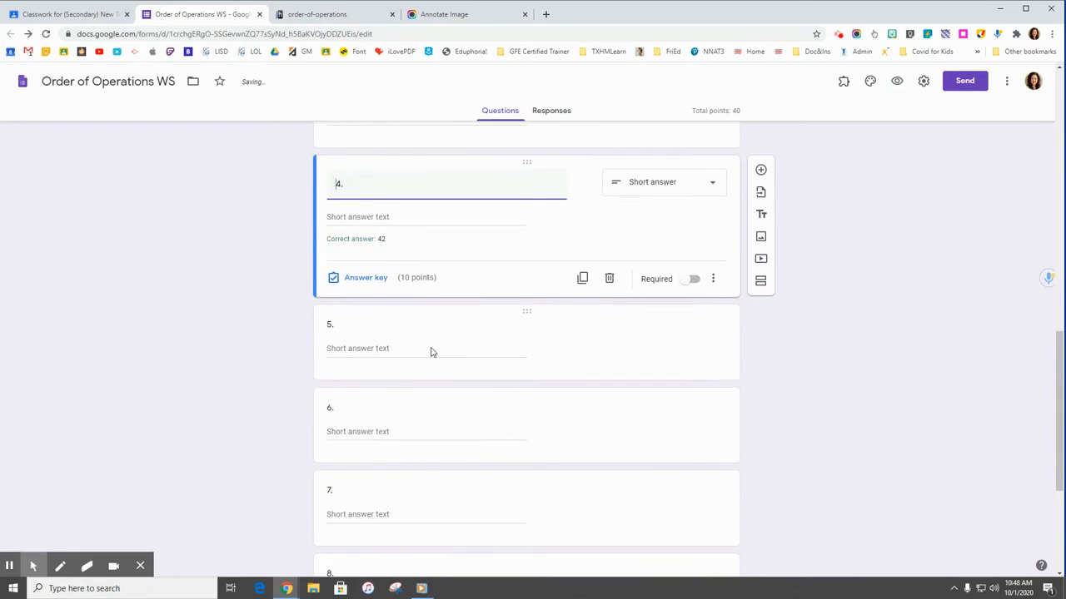
Set question 5's answer key to 10 points with the correct answer 13.
{"action": "left_click", "coordinate": [433, 351]}
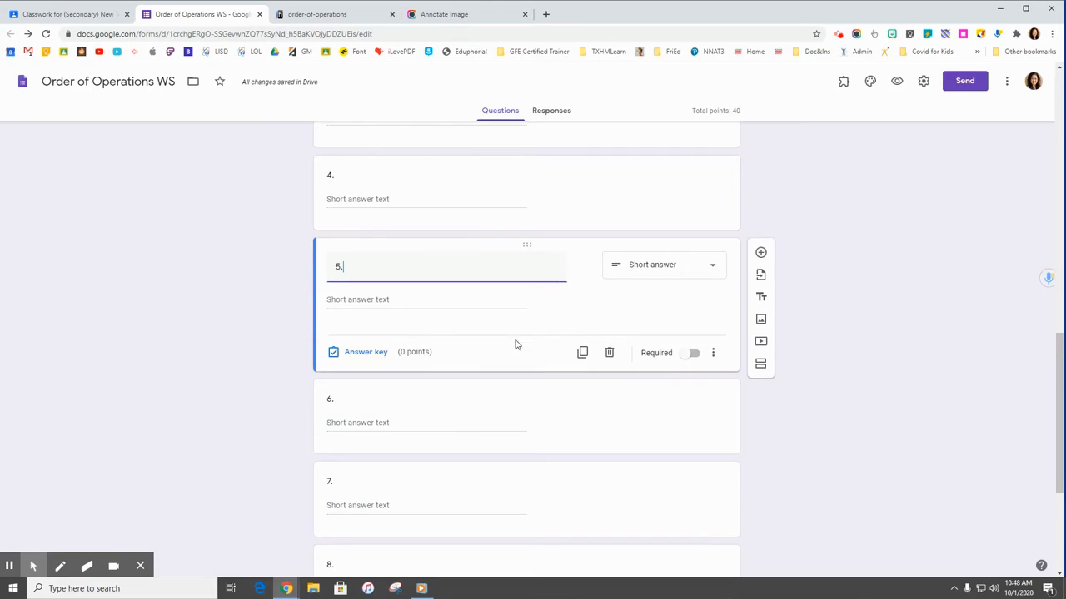
{"action": "left_click", "coordinate": [351, 352]}
{"action": "type", "text": "10"}
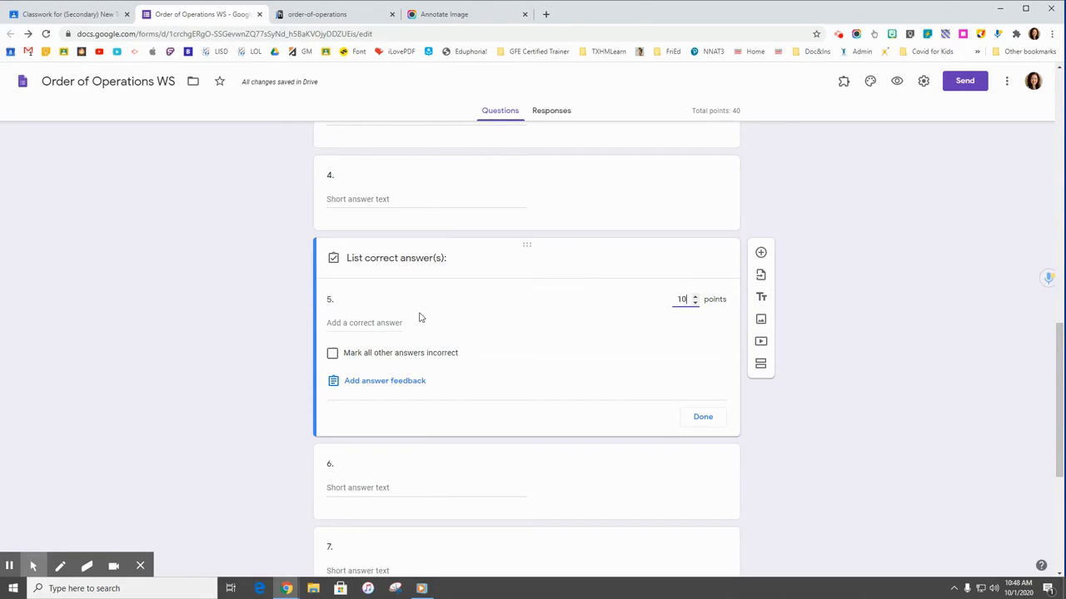
{"action": "left_click", "coordinate": [350, 323]}
{"action": "type", "text": "13"}
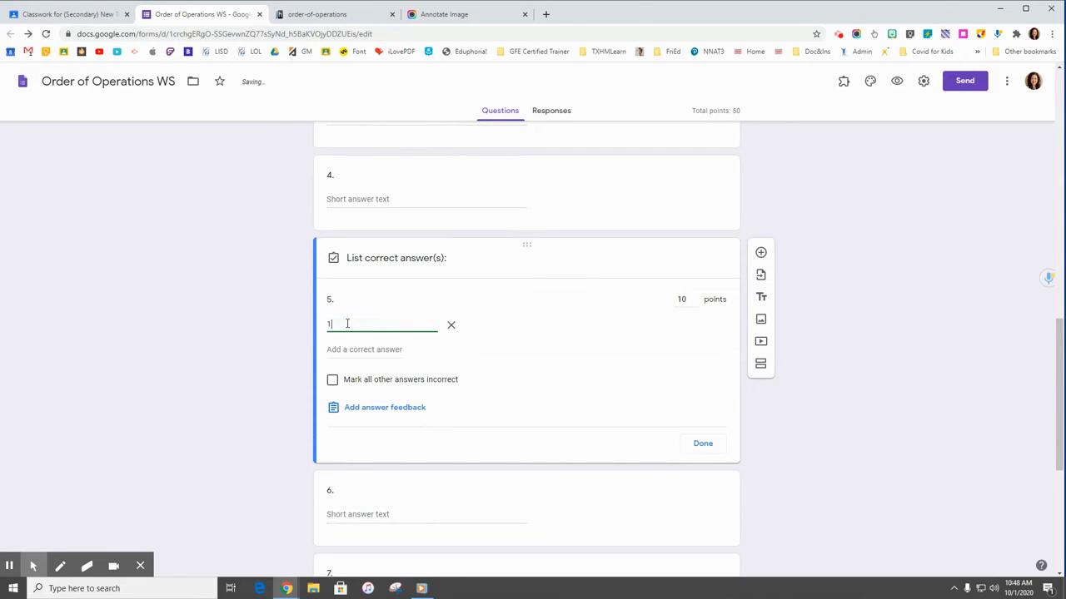
{"action": "left_click", "coordinate": [702, 444]}
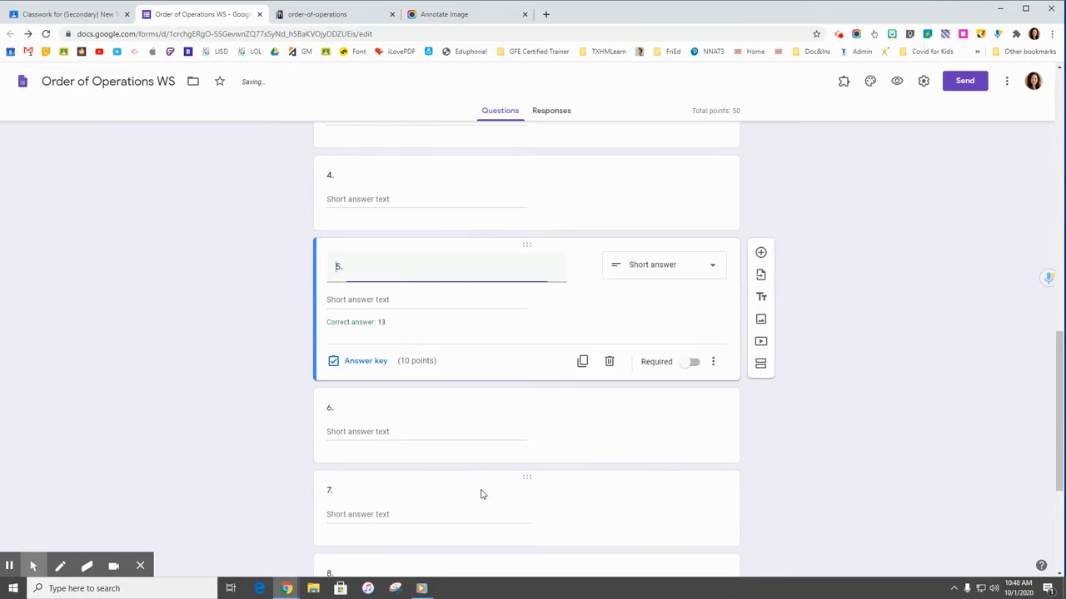
Set question 6's answer key to 10 points with the correct answer 11.
{"action": "left_click", "coordinate": [438, 430]}
{"action": "left_click", "coordinate": [378, 431]}
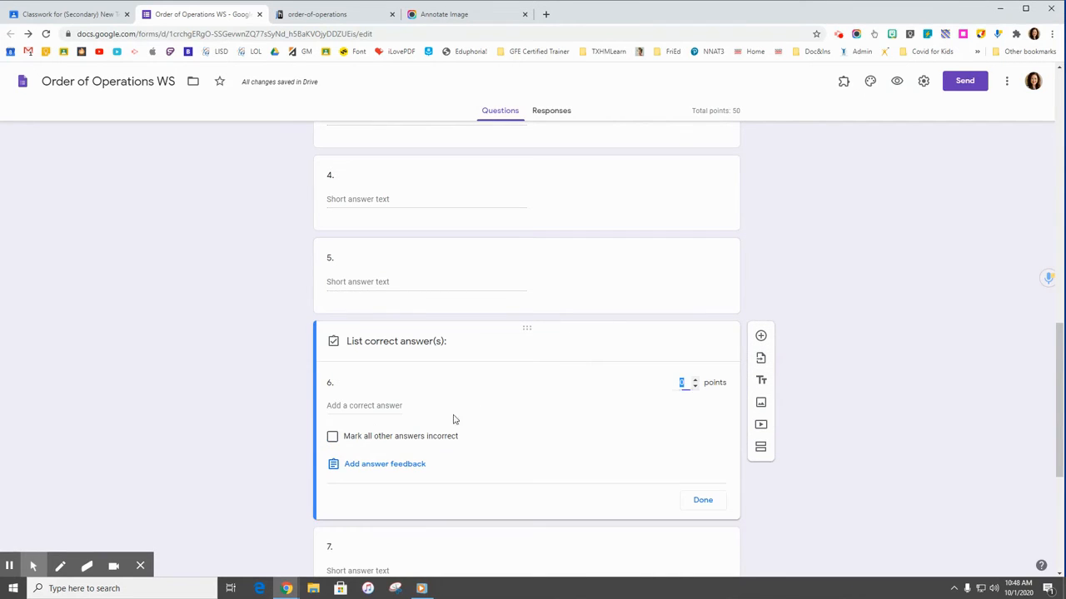
{"action": "type", "text": "10"}
{"action": "left_click", "coordinate": [358, 407]}
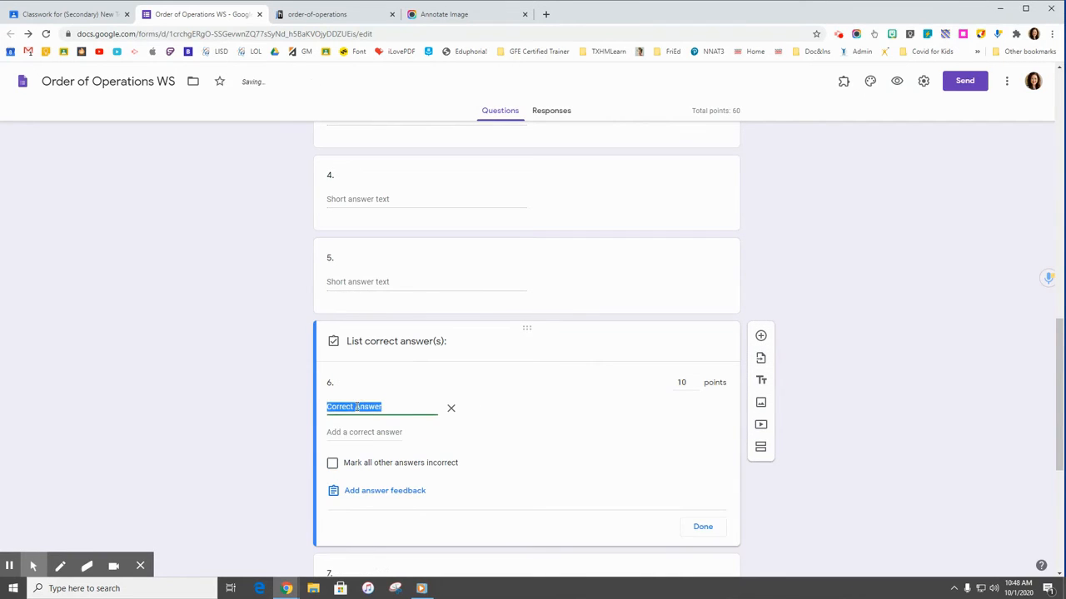
{"action": "type", "text": "11"}
{"action": "left_click", "coordinate": [697, 524]}
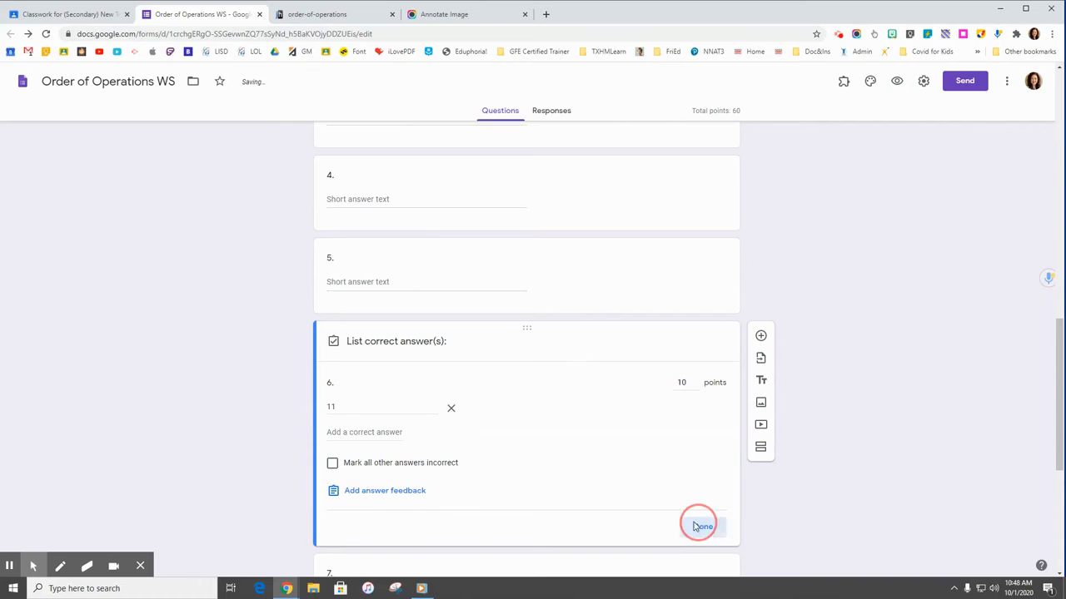
Set question 7's answer key to 10 points with the correct answer 0.
{"action": "left_click", "coordinate": [400, 470]}
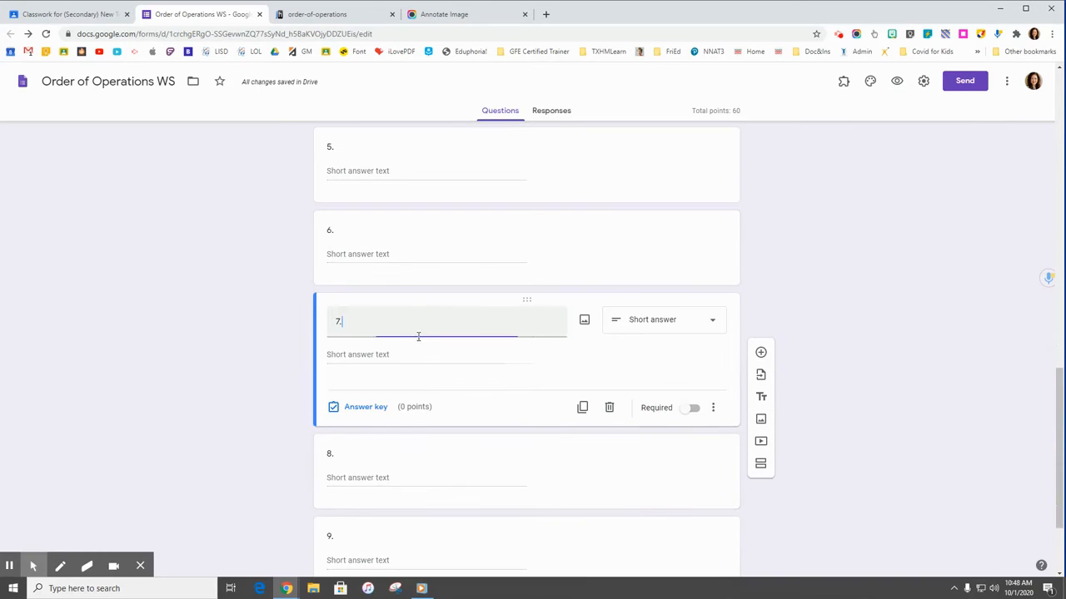
{"action": "left_click", "coordinate": [366, 408]}
{"action": "type", "text": "10"}
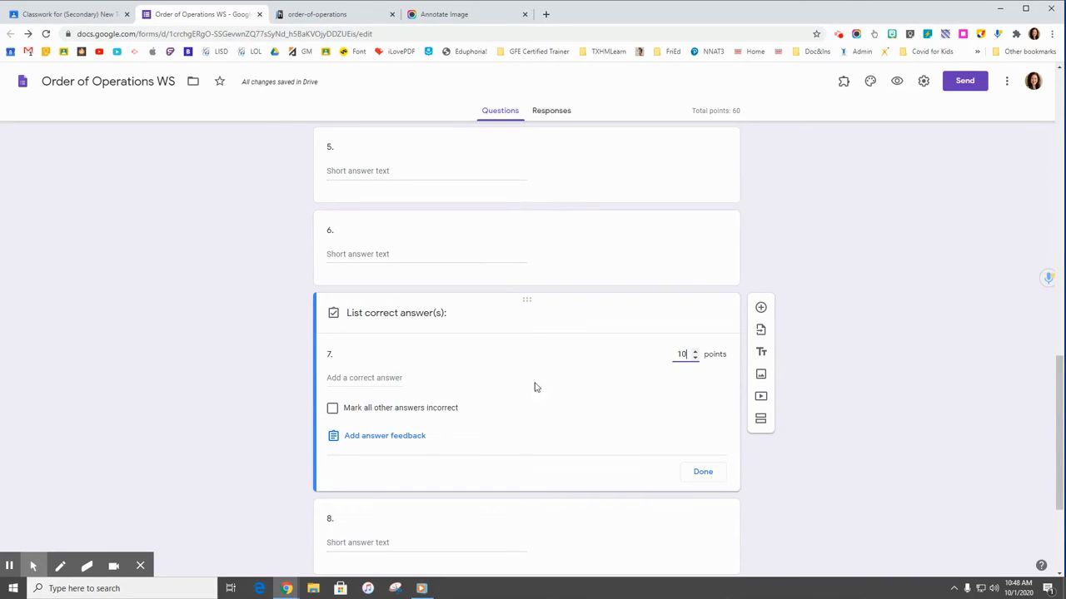
{"action": "left_click", "coordinate": [357, 379]}
{"action": "type", "text": "1"}
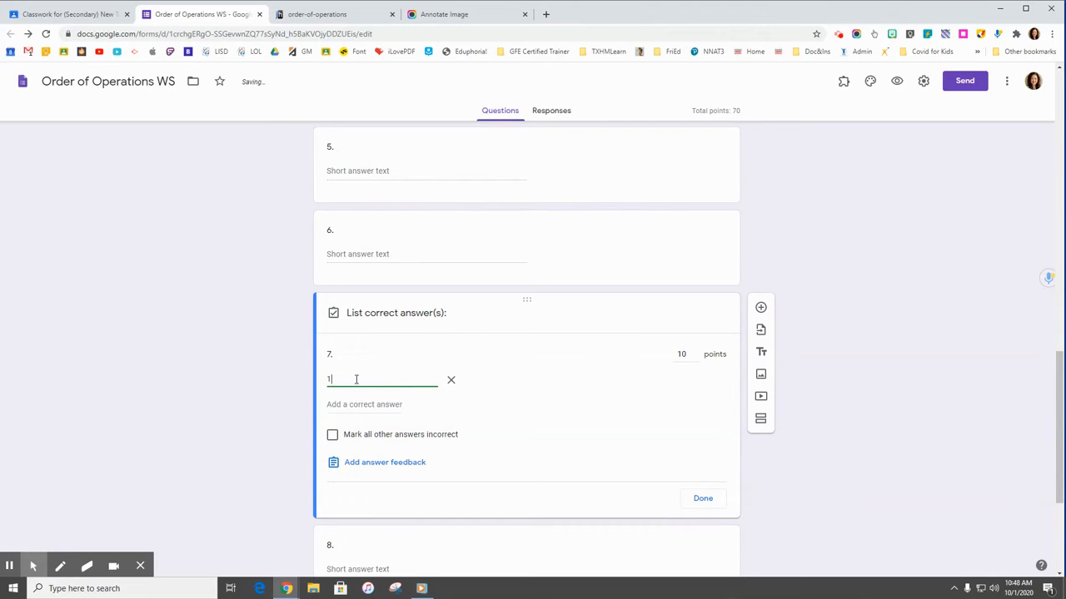
{"action": "type", "text": "0"}
{"action": "scroll", "coordinate": [507, 452], "scroll_direction": "down", "scroll_amount": 1}
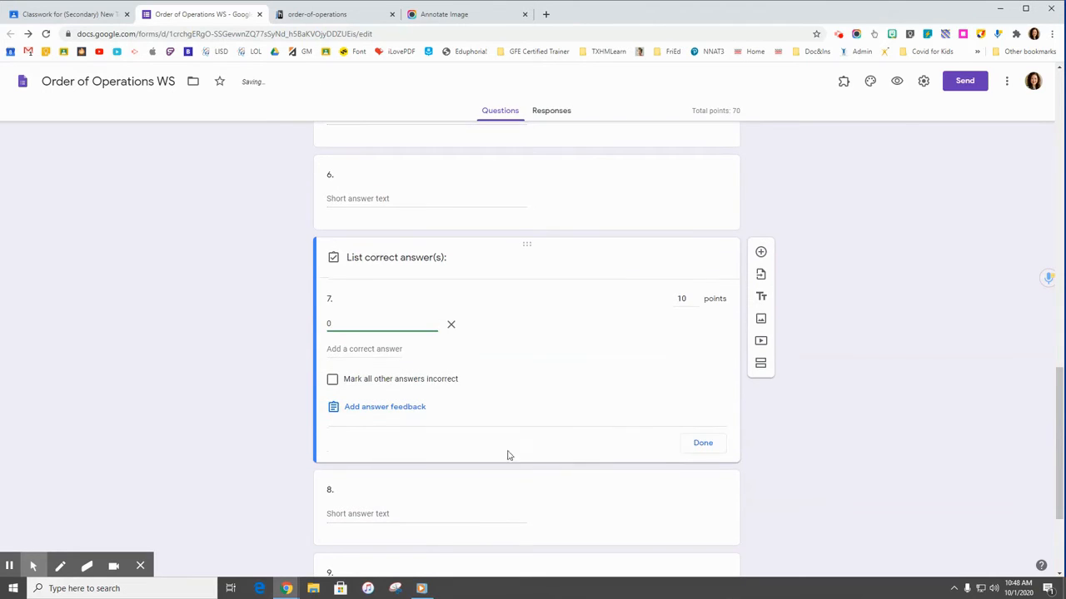
{"action": "left_click", "coordinate": [710, 441]}
Set question 8's answer key to 10 points with the correct answer 24, marking all other answers incorrect.
{"action": "left_click", "coordinate": [385, 434]}
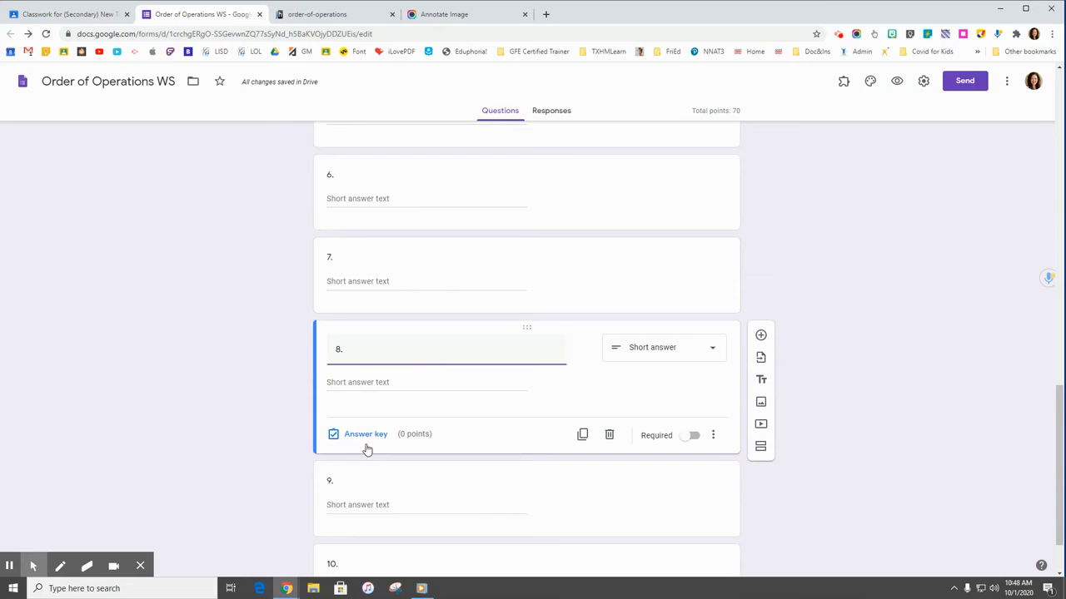
{"action": "left_click", "coordinate": [367, 439]}
{"action": "type", "text": "10"}
{"action": "left_click", "coordinate": [343, 404]}
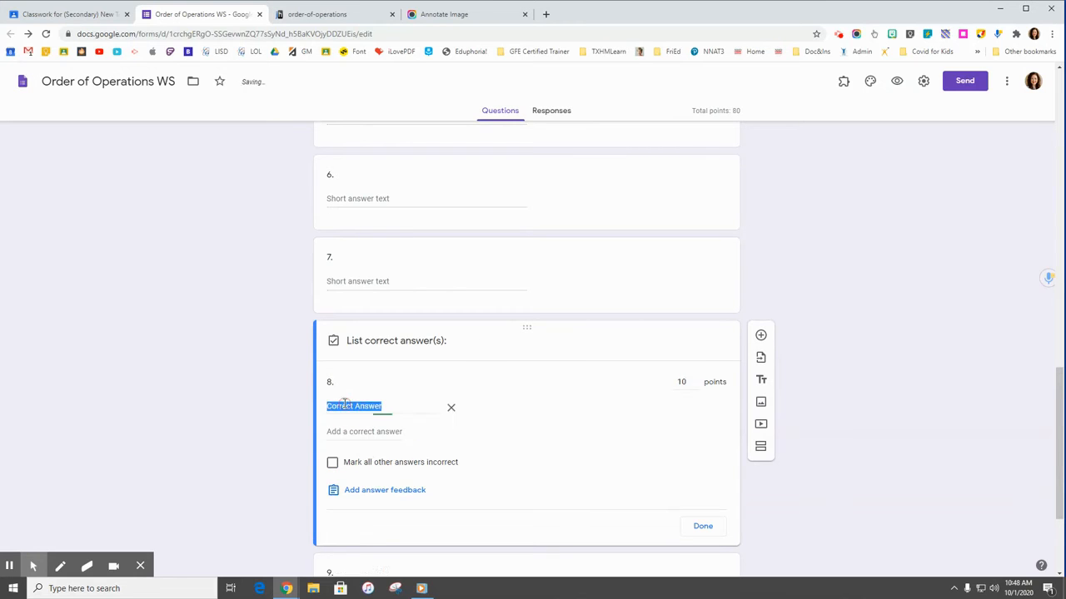
{"action": "type", "text": "24"}
{"action": "scroll", "coordinate": [337, 416], "scroll_direction": "down", "scroll_amount": 2}
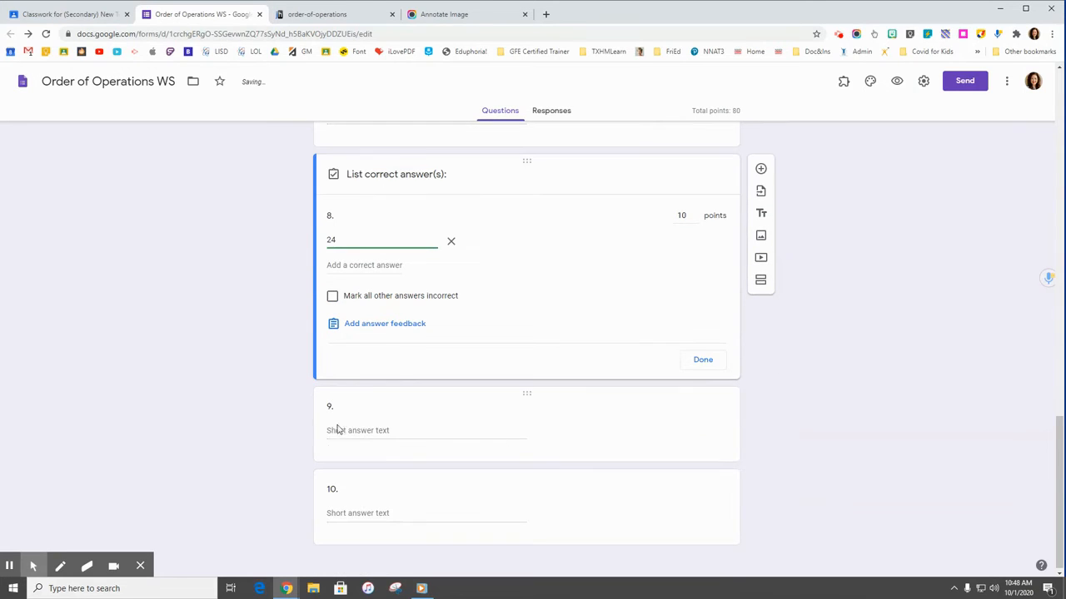
{"action": "left_click", "coordinate": [333, 297]}
Enable marking all other answers incorrect in the answer keys of questions 7 and 6.
{"action": "scroll", "coordinate": [341, 301], "scroll_direction": "up", "scroll_amount": 2}
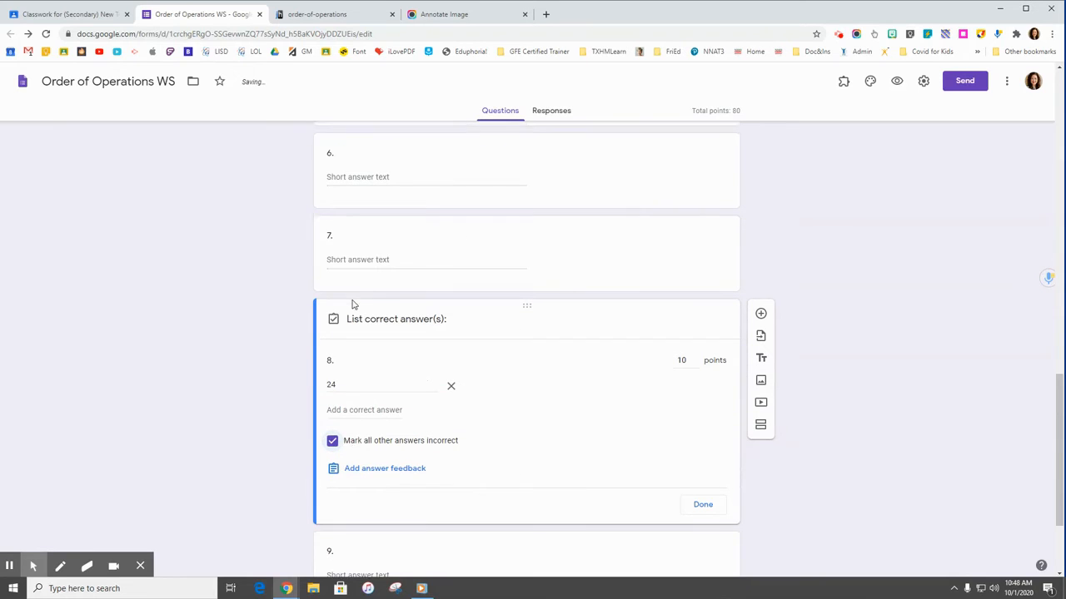
{"action": "left_click", "coordinate": [399, 267]}
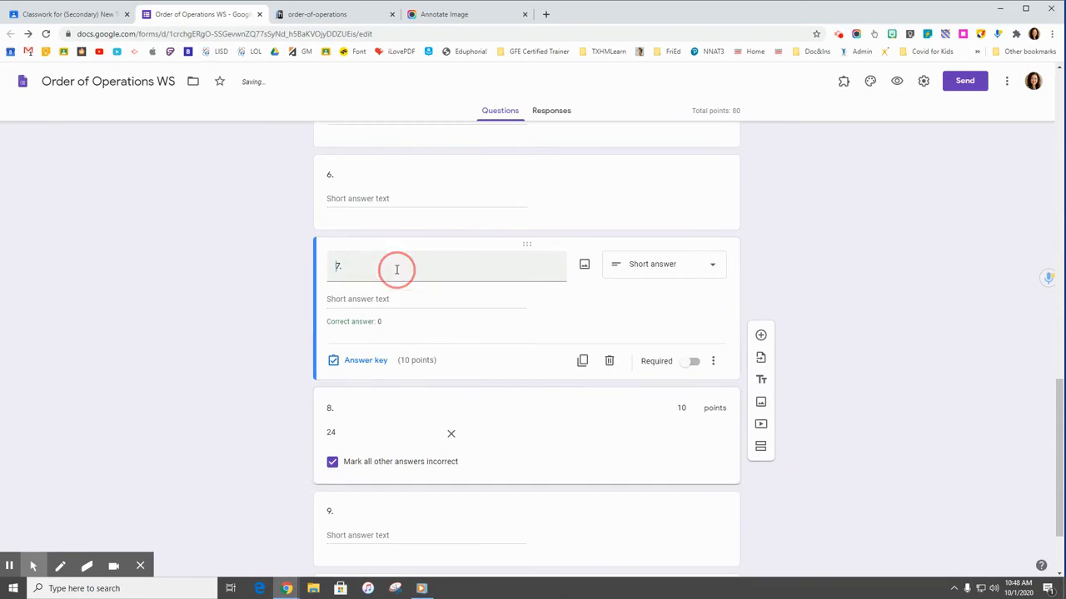
{"action": "left_click", "coordinate": [355, 359]}
{"action": "left_click", "coordinate": [333, 382]}
{"action": "scroll", "coordinate": [367, 358], "scroll_direction": "up", "scroll_amount": 2}
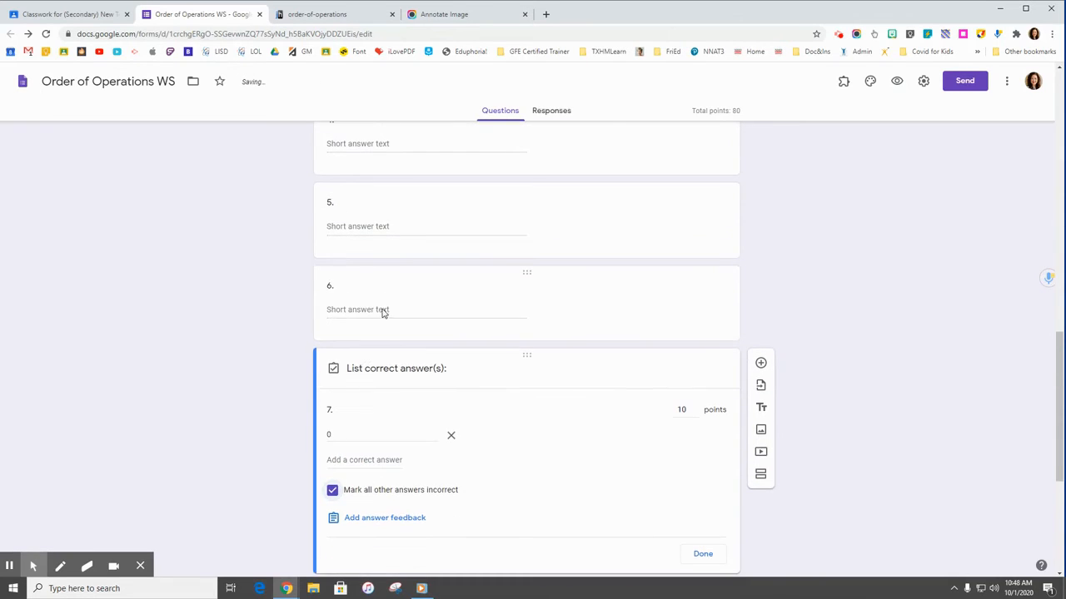
{"action": "left_click", "coordinate": [379, 313]}
{"action": "left_click", "coordinate": [333, 389]}
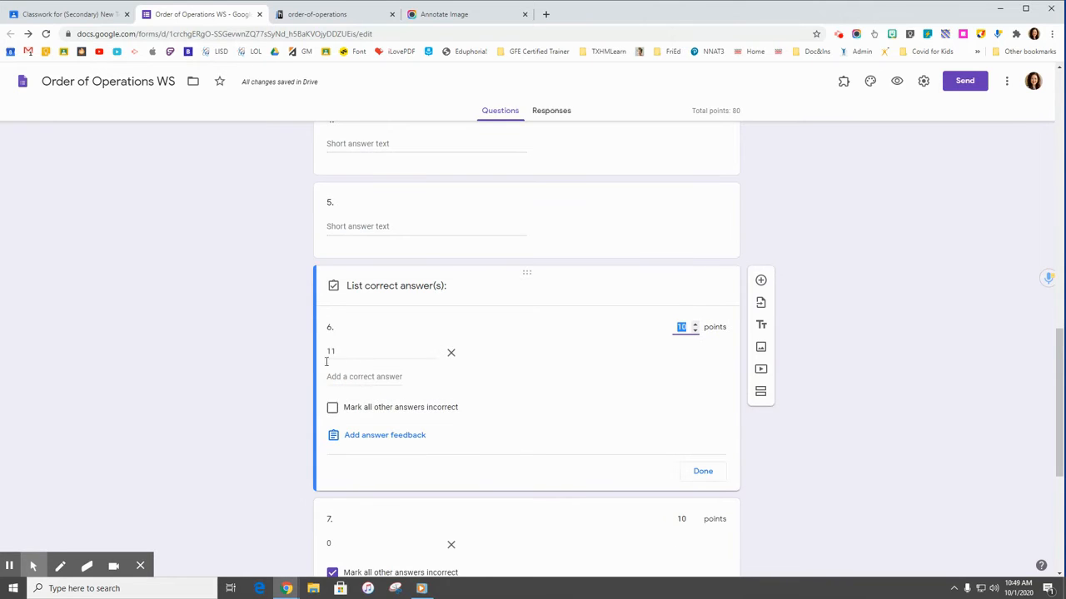
{"action": "left_click", "coordinate": [331, 407]}
Enable marking all other answers incorrect in the answer keys of questions 5 and 4.
{"action": "scroll", "coordinate": [382, 362], "scroll_direction": "up", "scroll_amount": 2}
{"action": "left_click", "coordinate": [388, 334]}
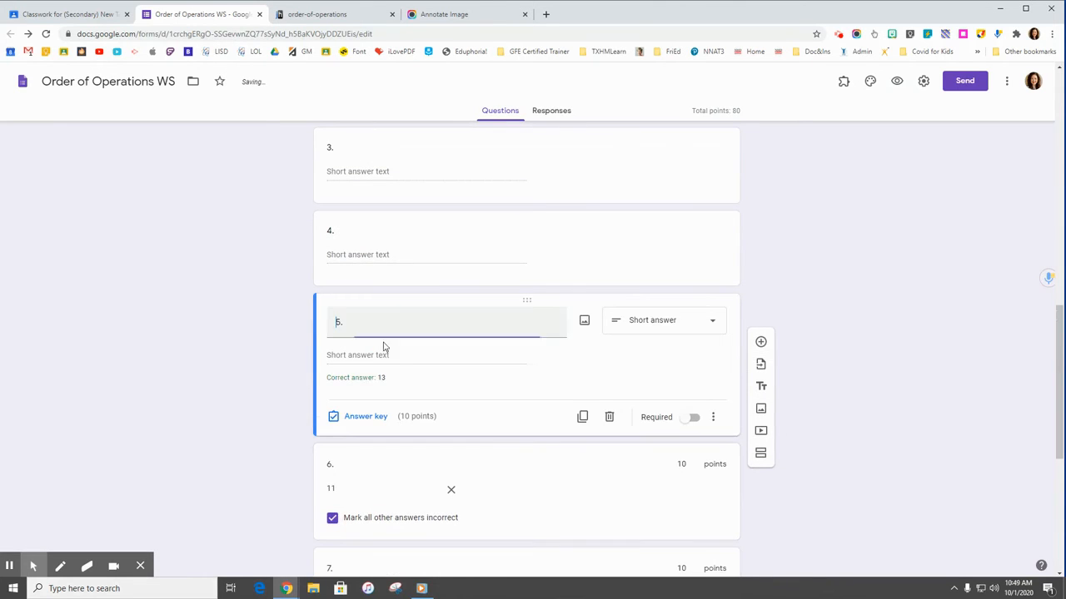
{"action": "left_click", "coordinate": [346, 419]}
{"action": "left_click", "coordinate": [331, 434]}
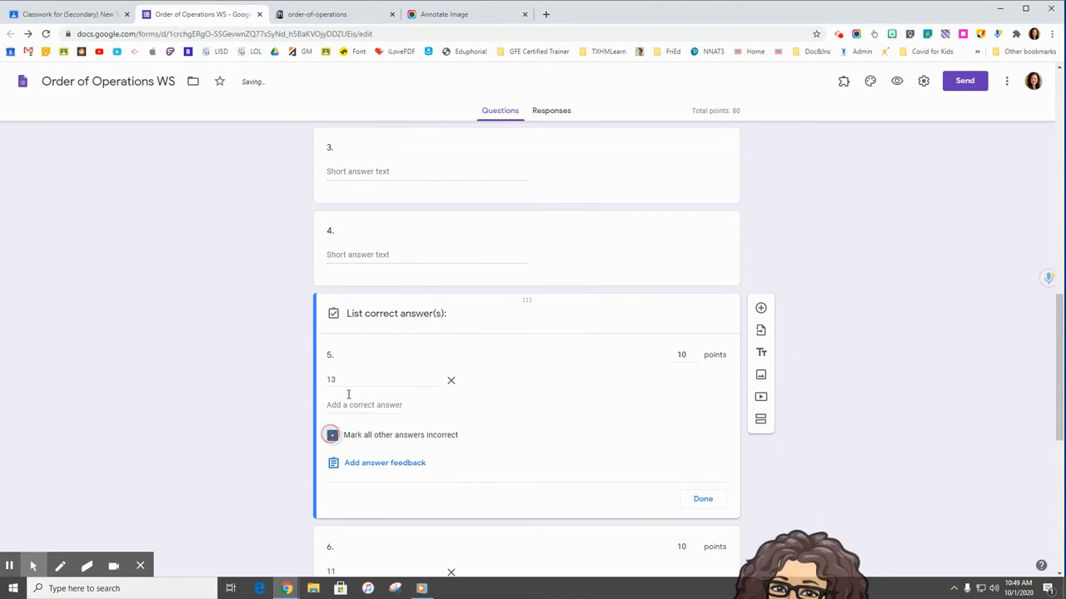
{"action": "left_click", "coordinate": [399, 264]}
{"action": "left_click", "coordinate": [333, 336]}
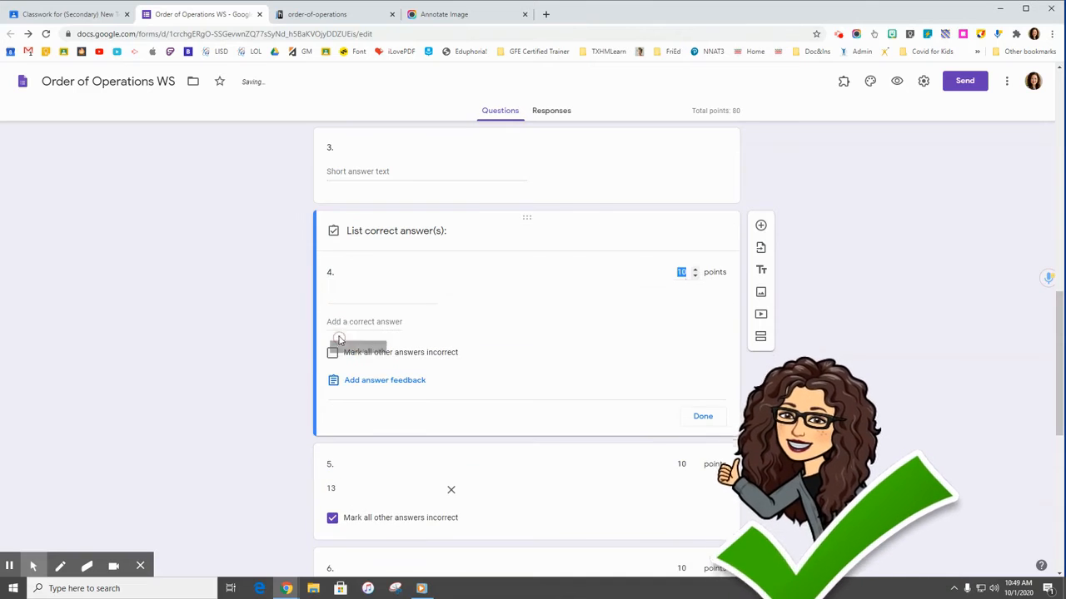
{"action": "left_click", "coordinate": [332, 352]}
Enable marking all other answers incorrect in the answer keys of questions 3 and 2.
{"action": "scroll", "coordinate": [353, 348], "scroll_direction": "up", "scroll_amount": 1}
{"action": "scroll", "coordinate": [353, 348], "scroll_direction": "up", "scroll_amount": 1}
{"action": "left_click", "coordinate": [352, 347]}
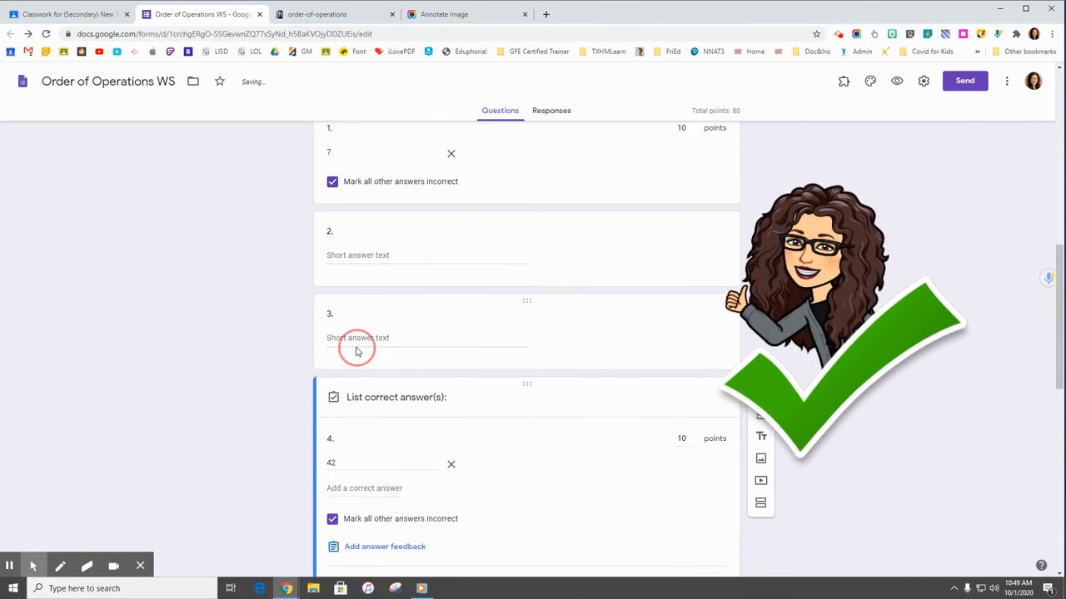
{"action": "left_click", "coordinate": [341, 420]}
{"action": "left_click", "coordinate": [332, 435]}
{"action": "left_click", "coordinate": [400, 276]}
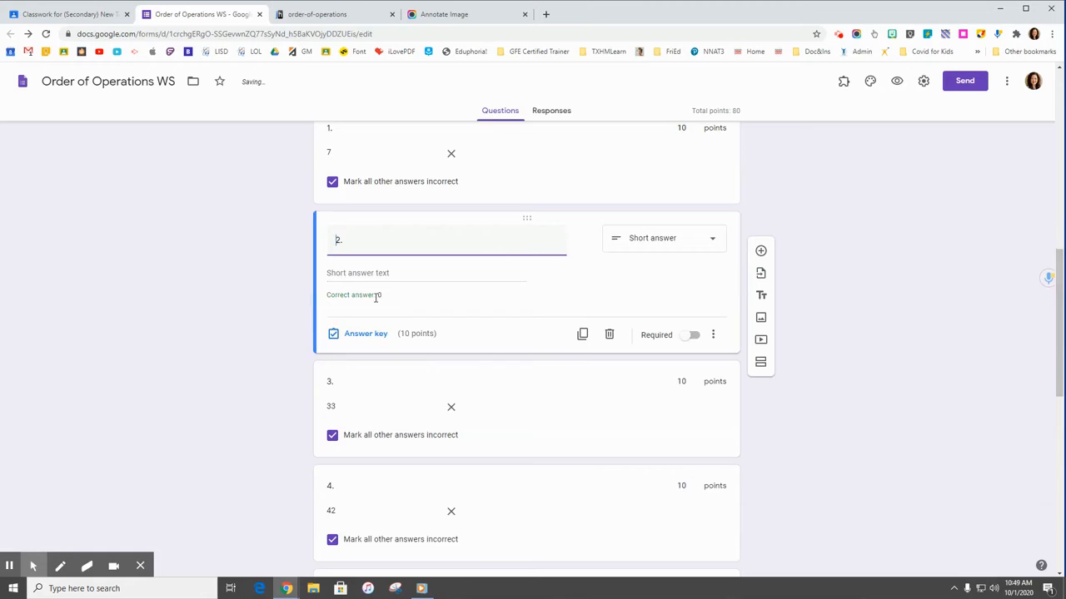
{"action": "left_click", "coordinate": [340, 345]}
{"action": "left_click", "coordinate": [333, 353]}
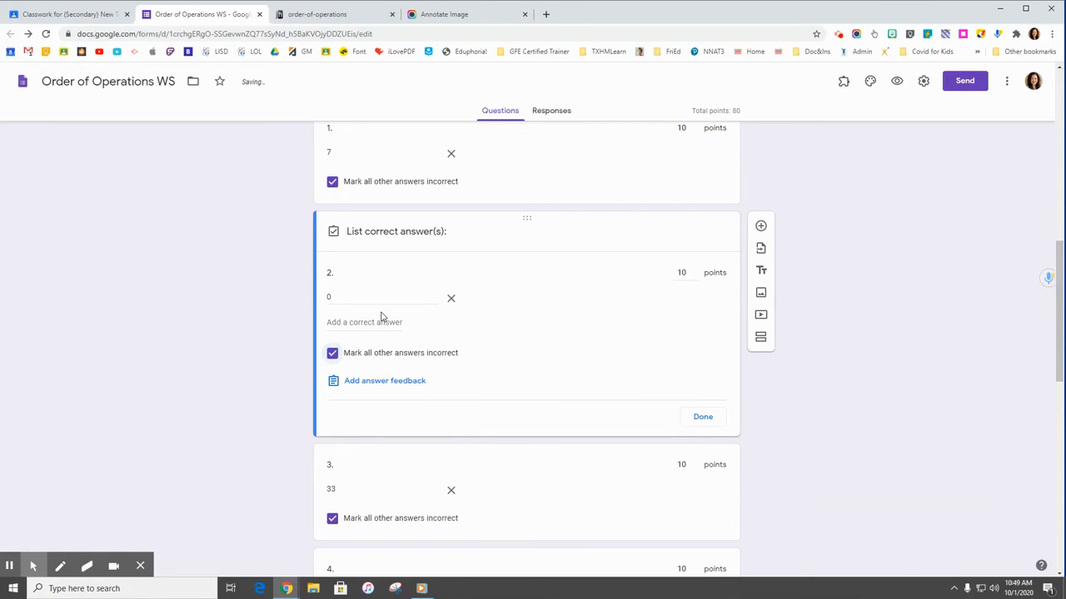
Set question 9's answer key to 10 points with the correct answer -1, marking all other answers incorrect.
{"action": "scroll", "coordinate": [383, 316], "scroll_direction": "up", "scroll_amount": 1}
{"action": "scroll", "coordinate": [394, 308], "scroll_direction": "down", "scroll_amount": 10}
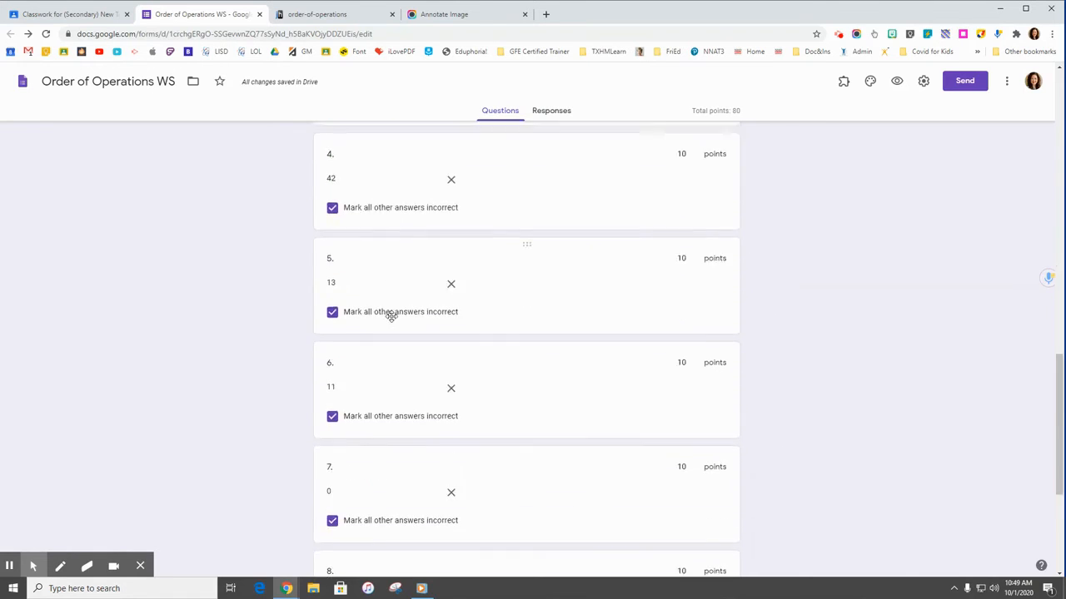
{"action": "left_click", "coordinate": [372, 426]}
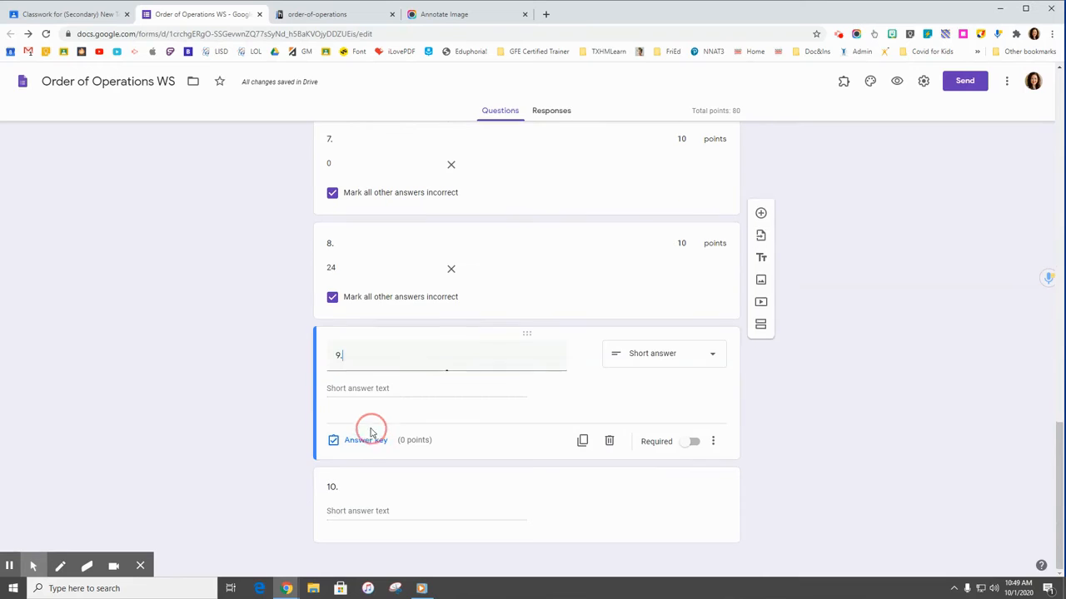
{"action": "left_click", "coordinate": [366, 441]}
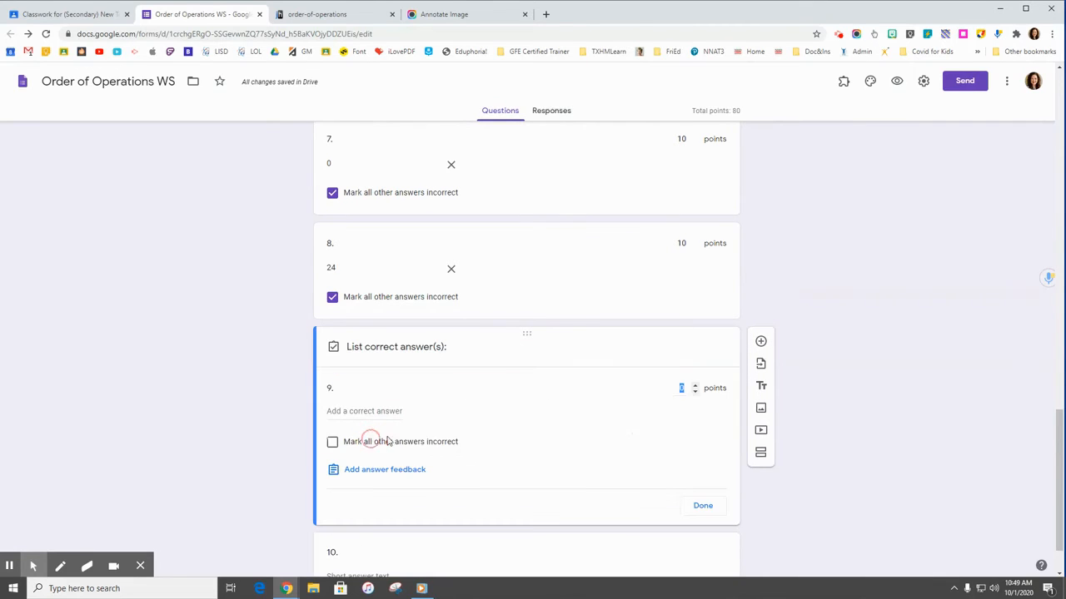
{"action": "type", "text": "10"}
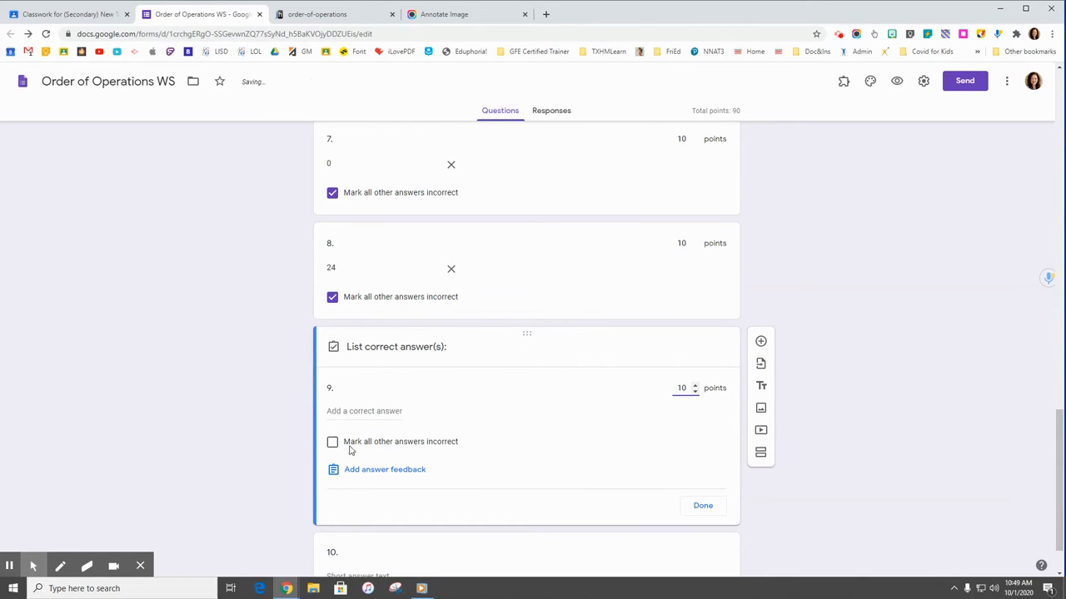
{"action": "left_click", "coordinate": [344, 409]}
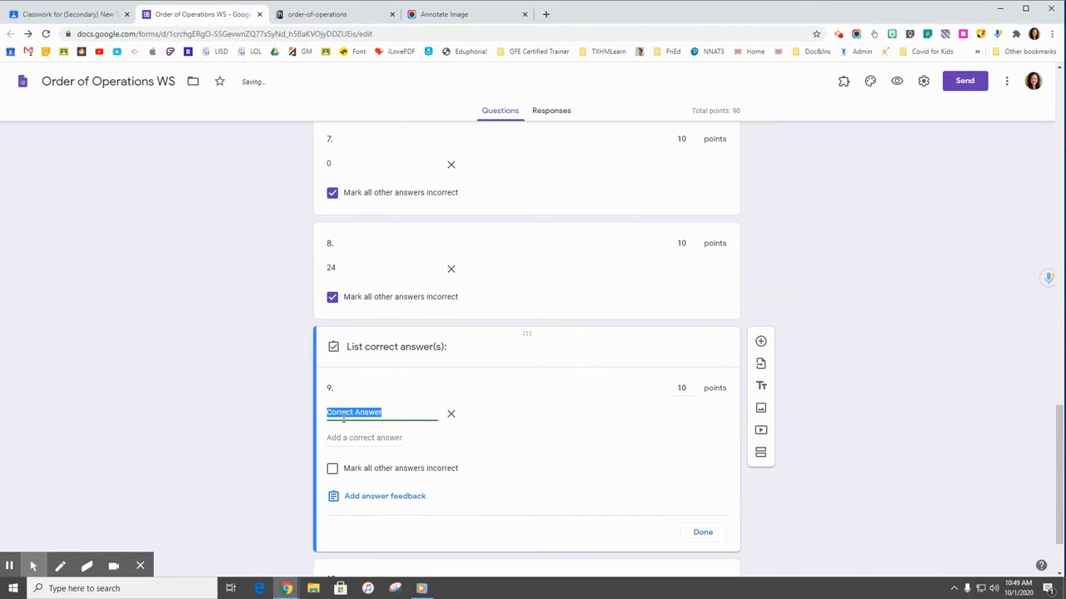
{"action": "type", "text": "-1"}
{"action": "left_click", "coordinate": [333, 469]}
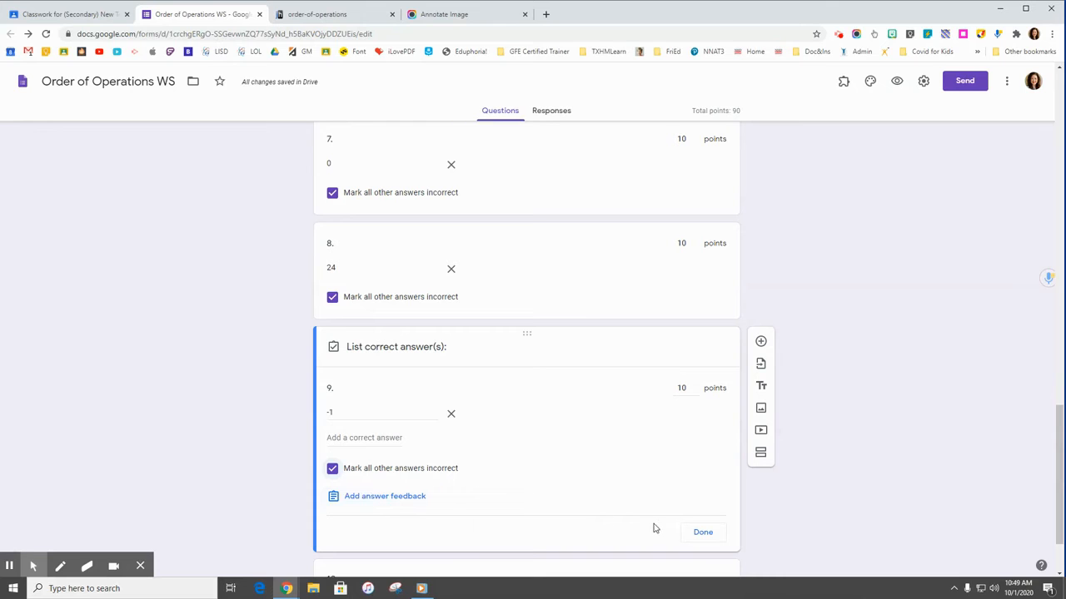
{"action": "left_click", "coordinate": [705, 532]}
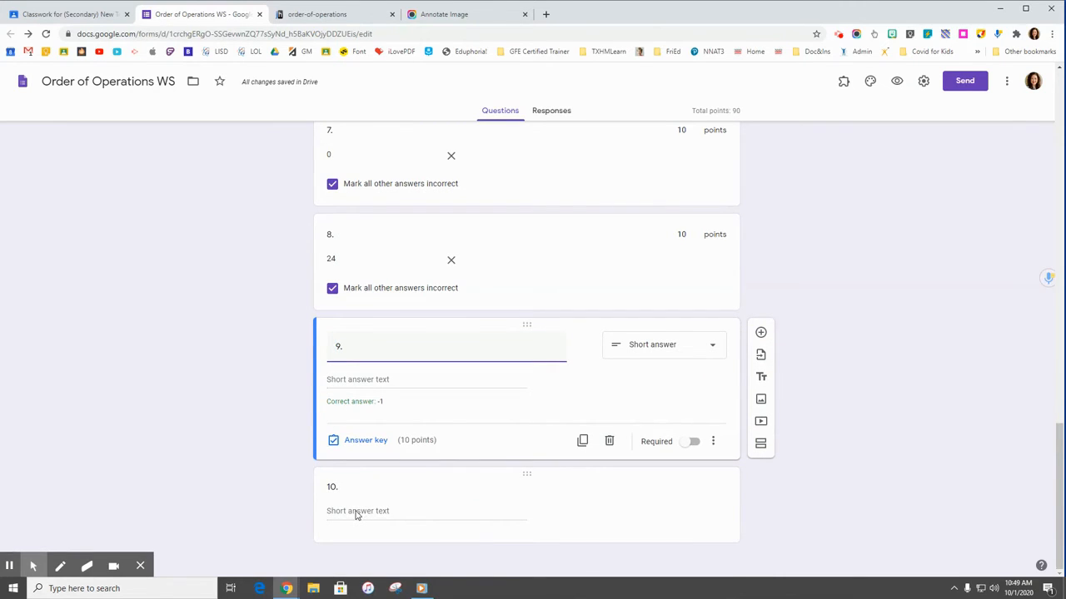
Set question 10's answer key to 10 points with the correct answer 23, marking all other answers incorrect.
{"action": "left_click", "coordinate": [356, 514]}
{"action": "left_click", "coordinate": [357, 527]}
{"action": "type", "text": "10"}
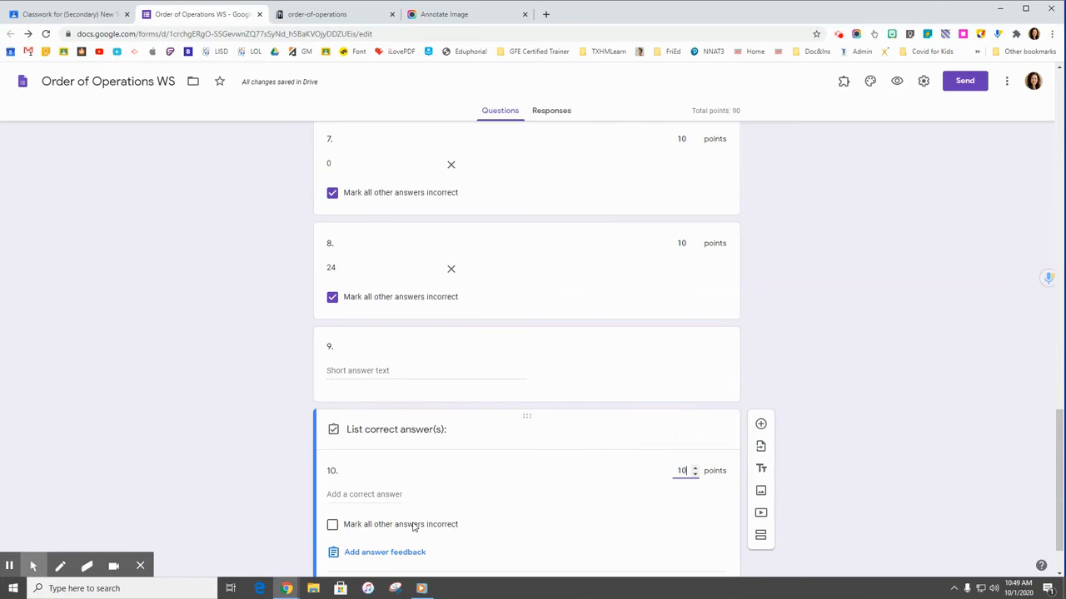
{"action": "left_click", "coordinate": [332, 525]}
{"action": "left_click", "coordinate": [345, 494]}
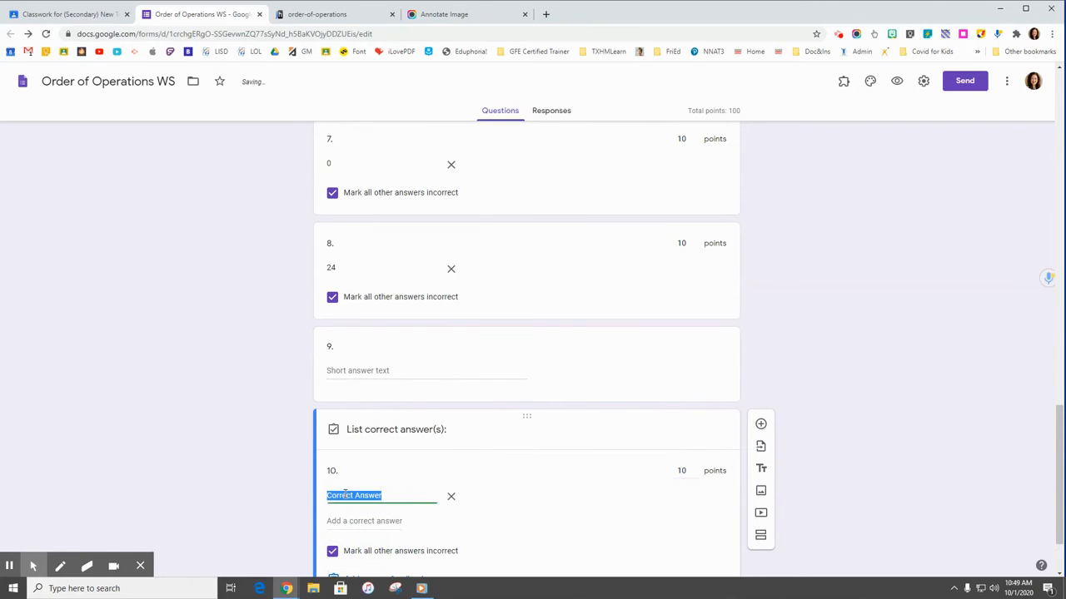
{"action": "type", "text": "23"}
{"action": "scroll", "coordinate": [558, 537], "scroll_direction": "down", "scroll_amount": 1}
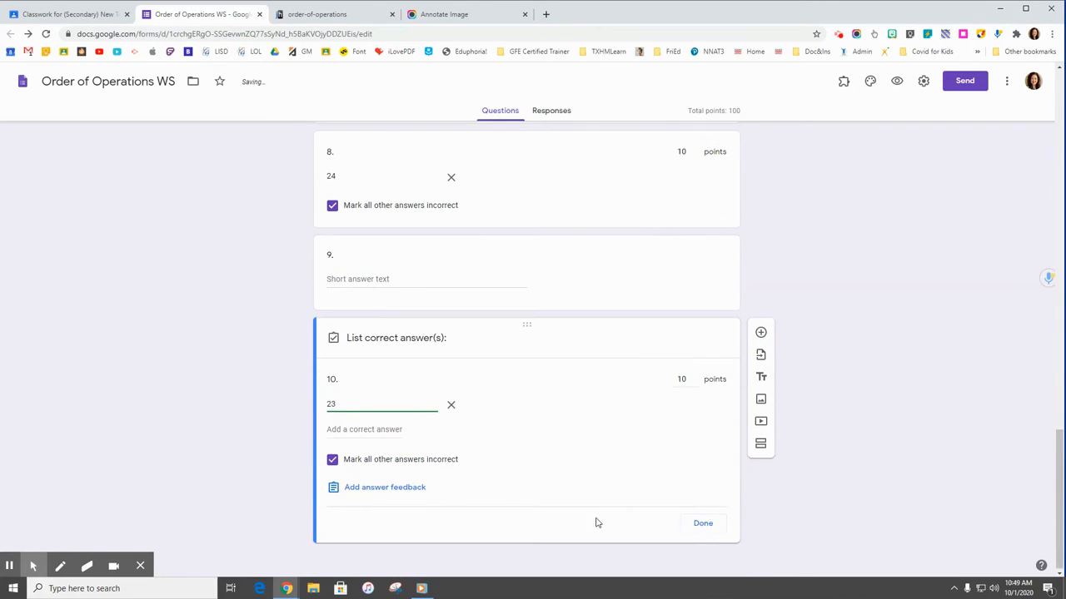
{"action": "left_click", "coordinate": [703, 525]}
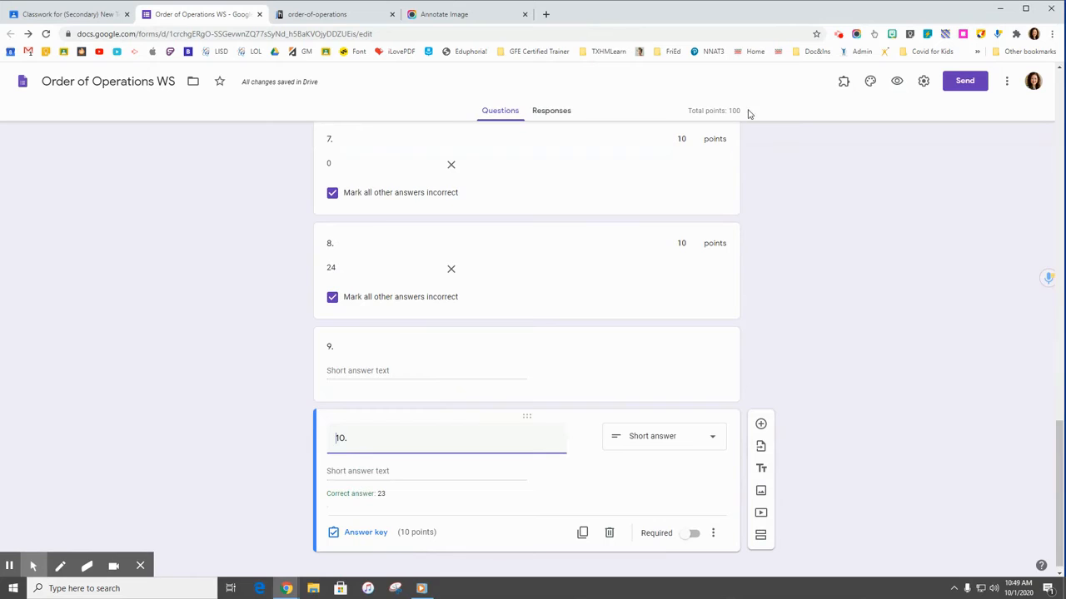
In the form settings, turn on collecting email addresses and set response receipts to Always.
{"action": "scroll", "coordinate": [708, 262], "scroll_direction": "up", "scroll_amount": 20}
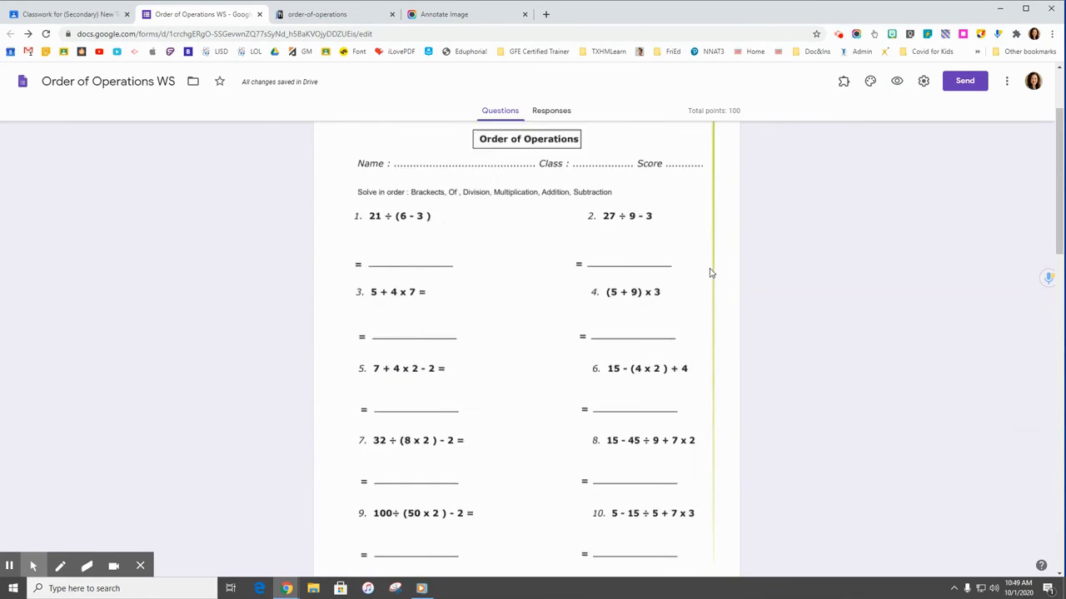
{"action": "left_click", "coordinate": [923, 84]}
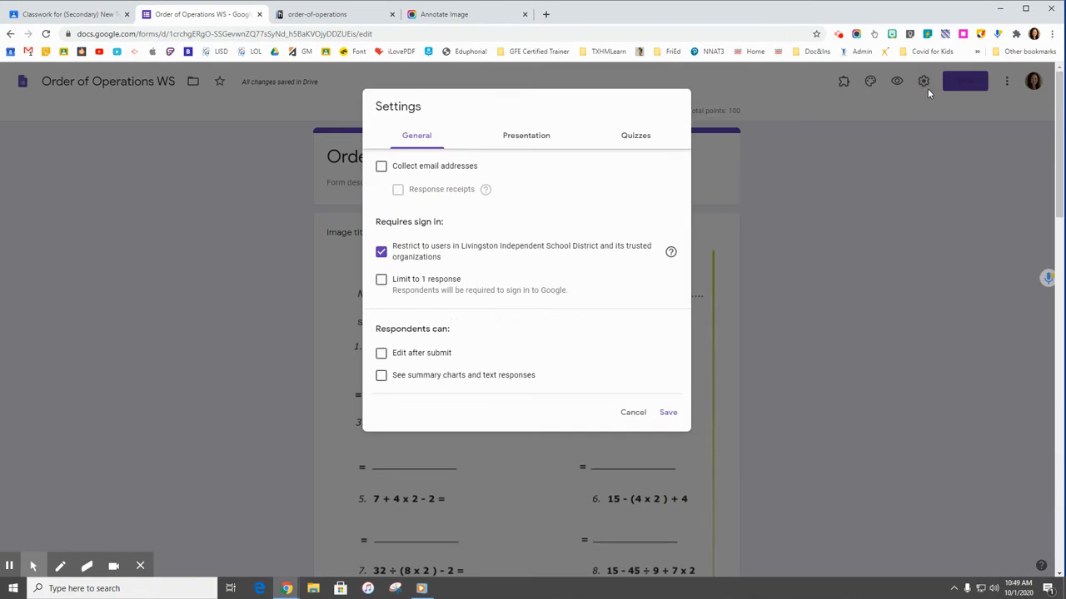
{"action": "left_click", "coordinate": [381, 167]}
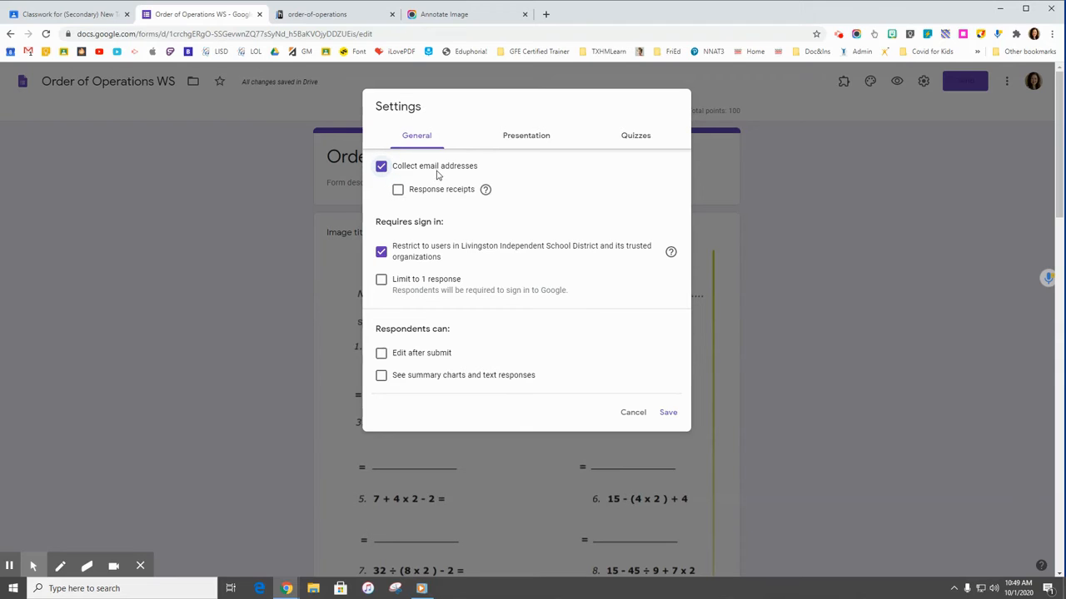
{"action": "left_click", "coordinate": [397, 190]}
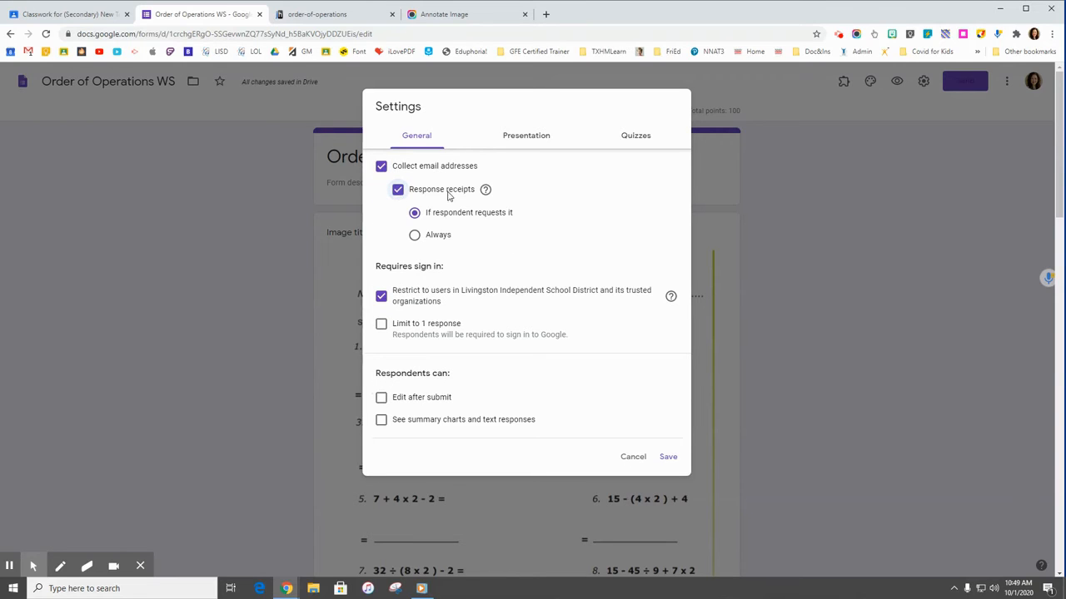
{"action": "left_click", "coordinate": [418, 238]}
{"action": "mouse_move", "coordinate": [486, 193]}
Set the form's confirmation message to "Be sure to check your email to see how you did and then complete your corrections.".
{"action": "left_click", "coordinate": [528, 135]}
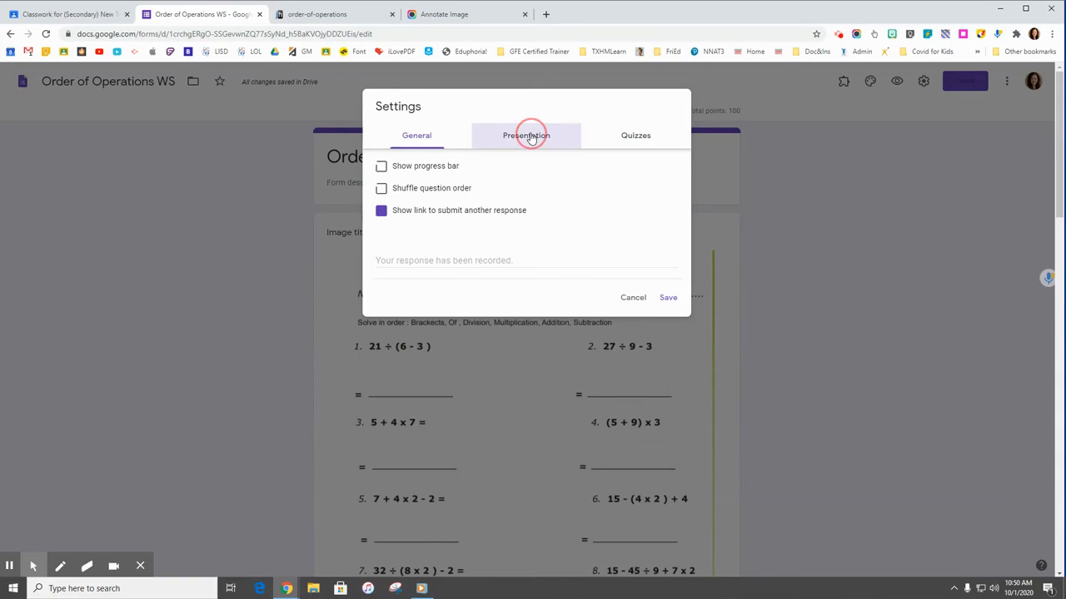
{"action": "left_click", "coordinate": [461, 261]}
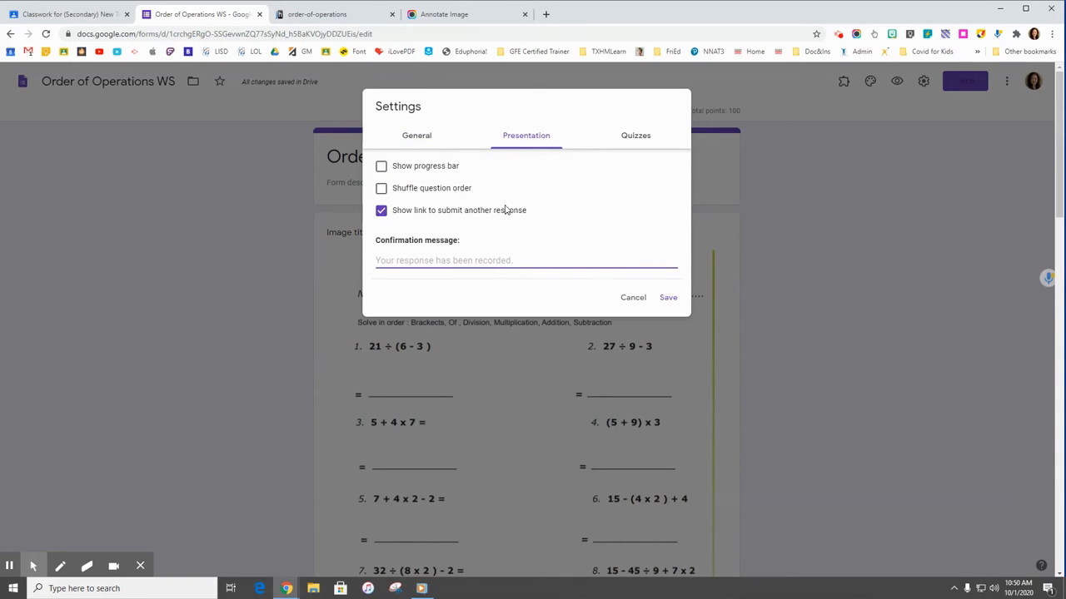
{"action": "type", "text": "Be s"}
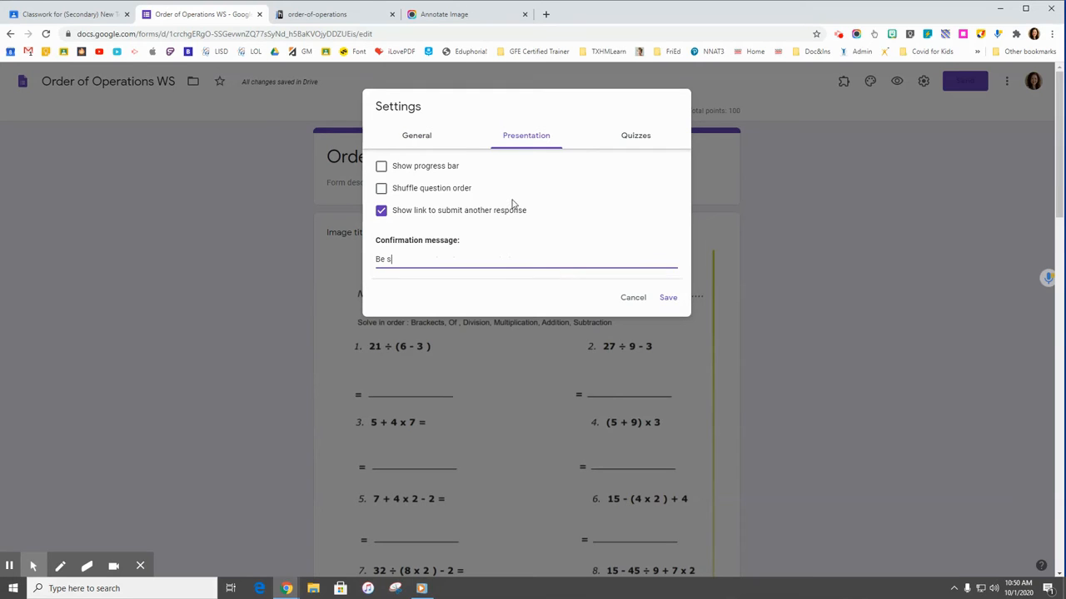
{"action": "type", "text": "ure to check your email to see how you did and then complete your corrections."}
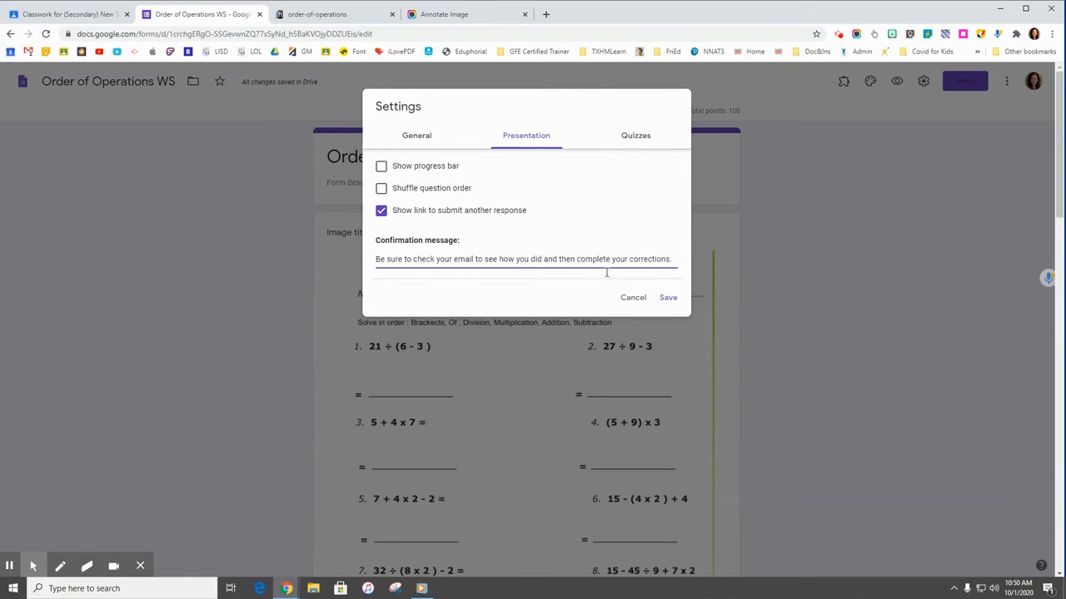
Check the quiz, presentation and general options once more and save the form settings.
{"action": "left_click", "coordinate": [635, 136]}
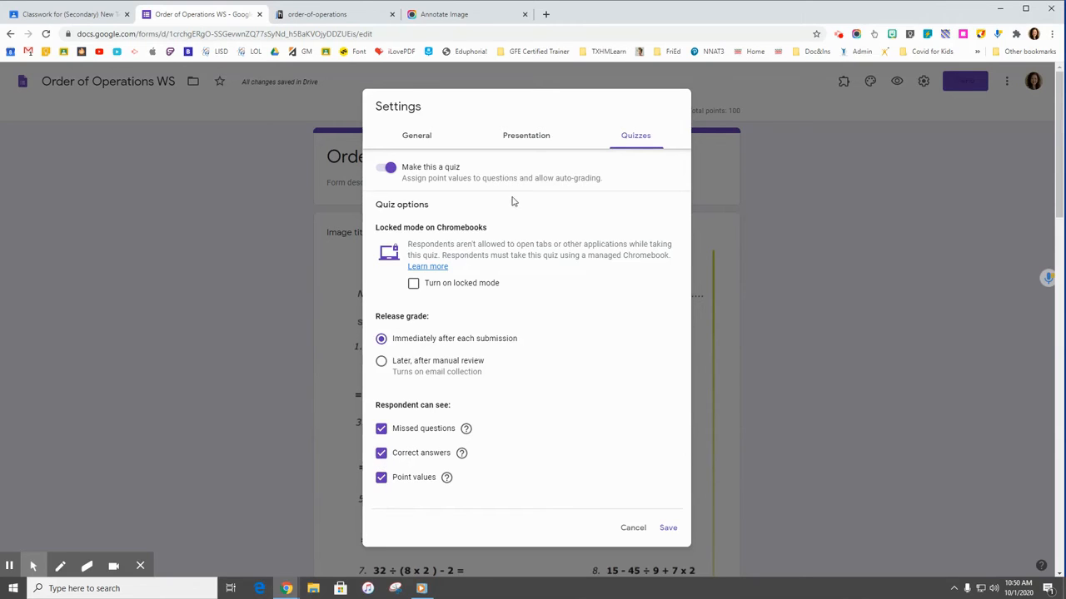
{"action": "left_click", "coordinate": [533, 137]}
{"action": "left_click", "coordinate": [419, 136]}
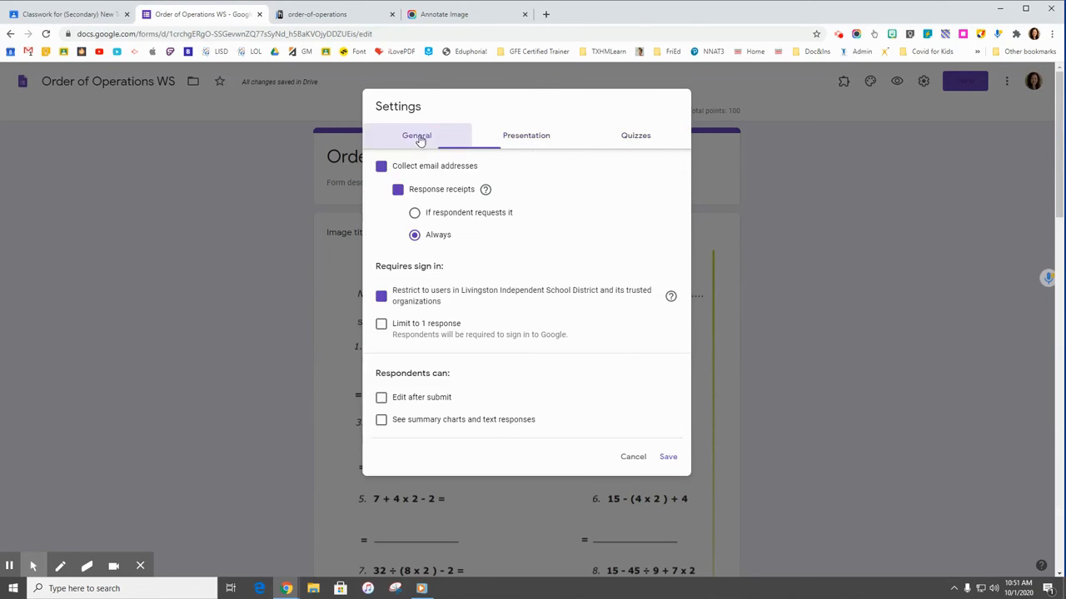
{"action": "left_click", "coordinate": [666, 459]}
Review the form from the worksheet image to the last questions and examine question 9's answer key and feedback option.
{"action": "scroll", "coordinate": [503, 421], "scroll_direction": "down", "scroll_amount": 10}
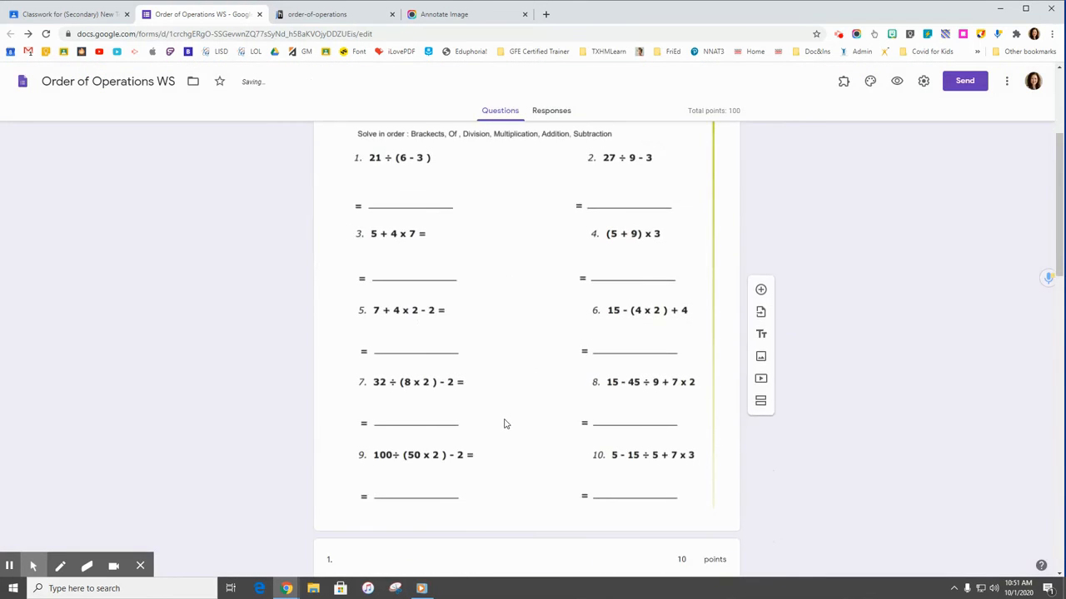
{"action": "scroll", "coordinate": [504, 434], "scroll_direction": "down", "scroll_amount": 6}
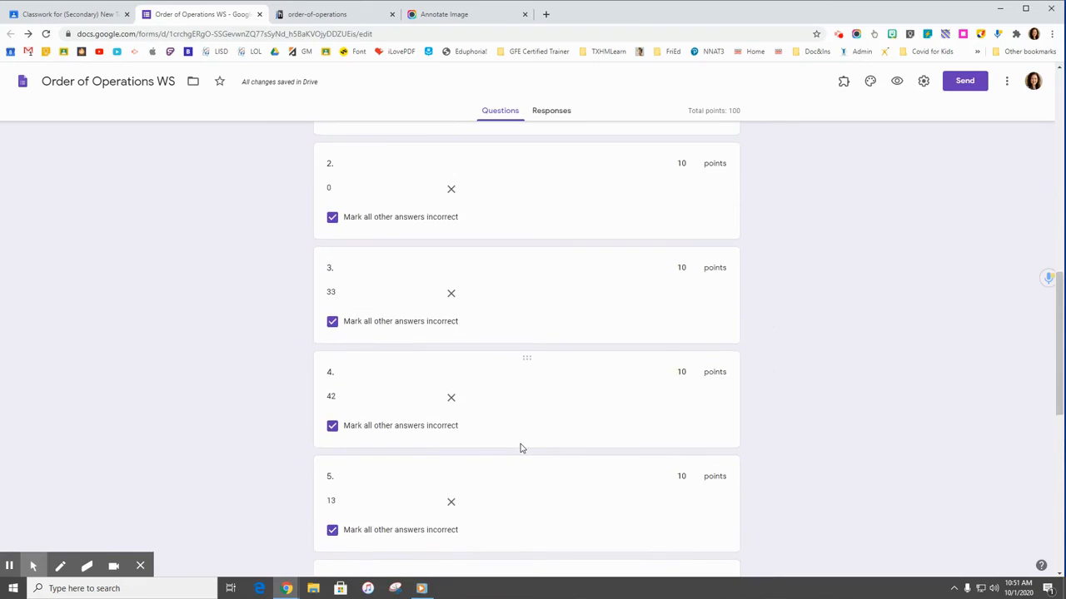
{"action": "scroll", "coordinate": [520, 448], "scroll_direction": "up", "scroll_amount": 10}
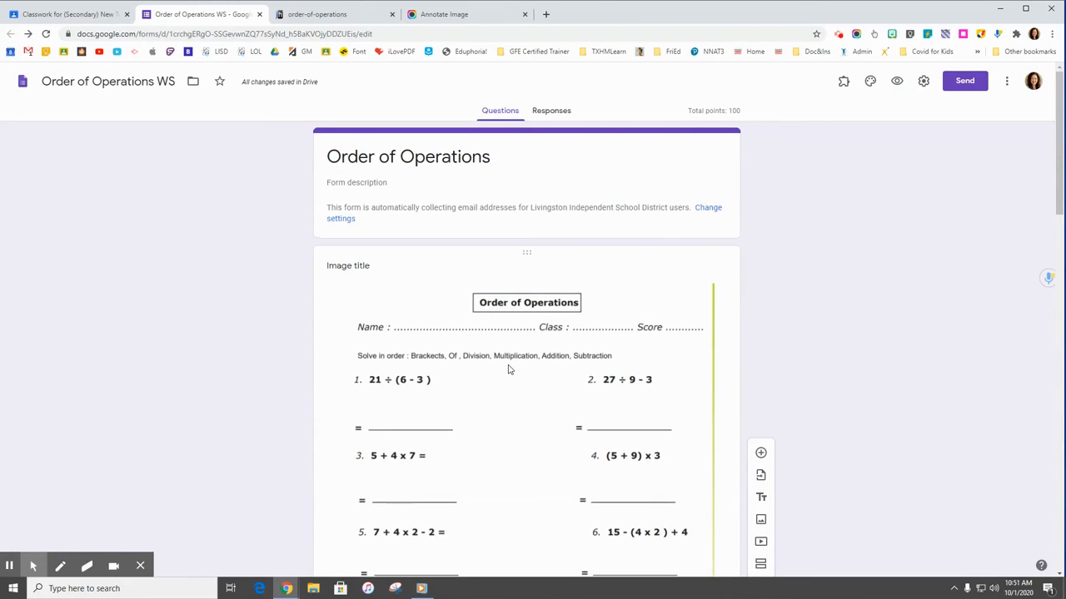
{"action": "scroll", "coordinate": [503, 370], "scroll_direction": "down", "scroll_amount": 10}
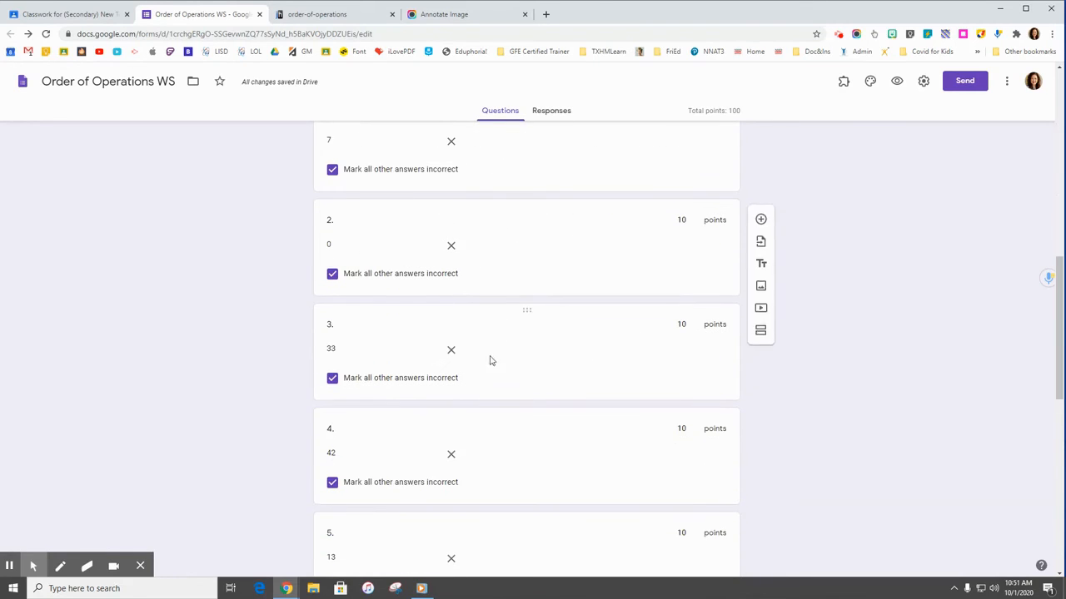
{"action": "scroll", "coordinate": [491, 333], "scroll_direction": "down", "scroll_amount": 6}
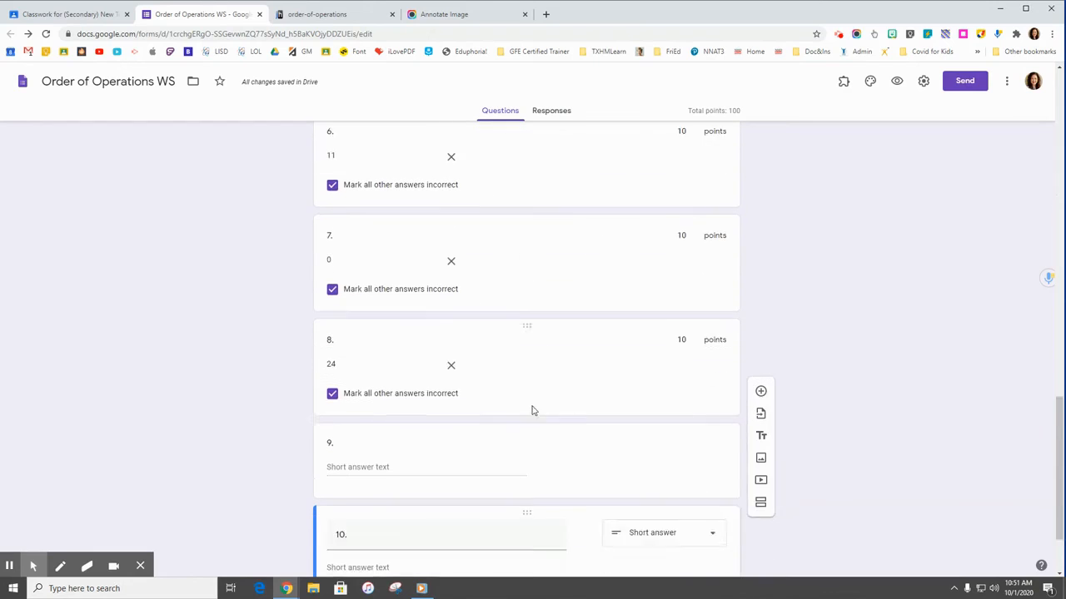
{"action": "left_click", "coordinate": [493, 367]}
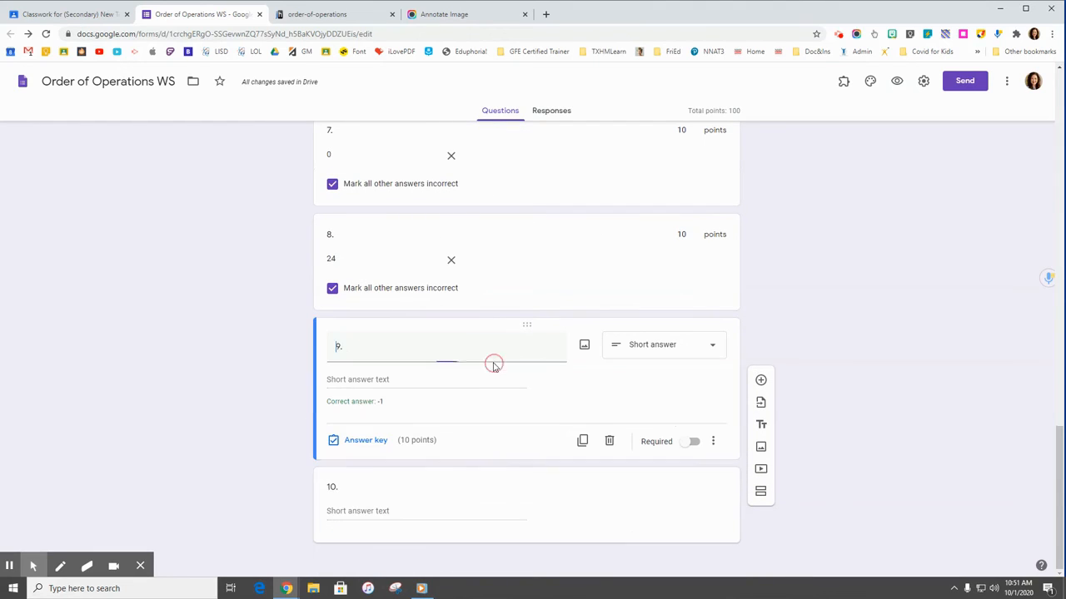
{"action": "left_click", "coordinate": [366, 440]}
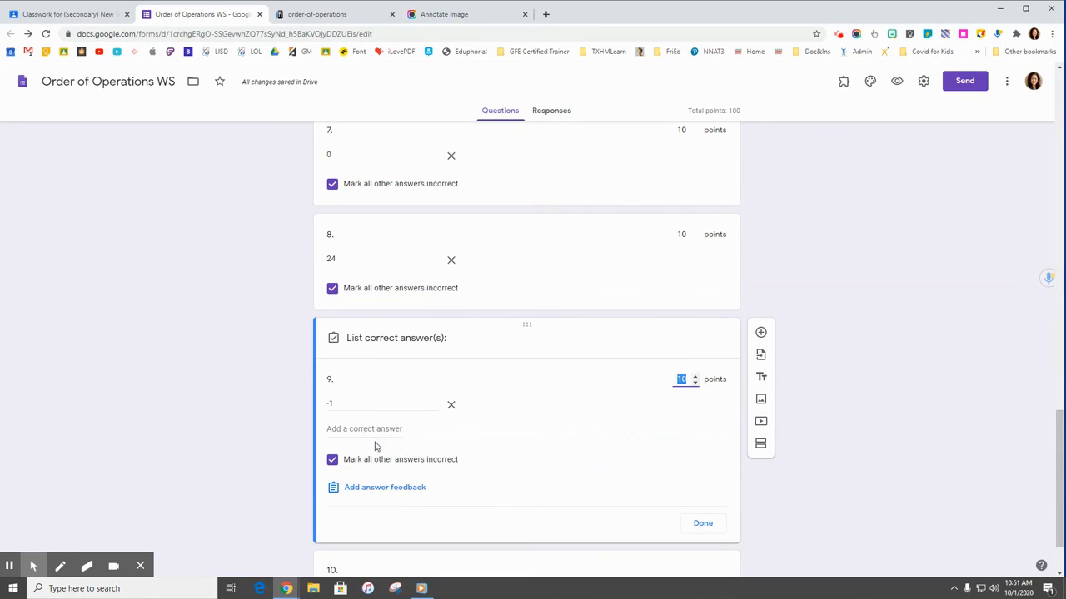
{"action": "scroll", "coordinate": [220, 388], "scroll_direction": "down", "scroll_amount": 1}
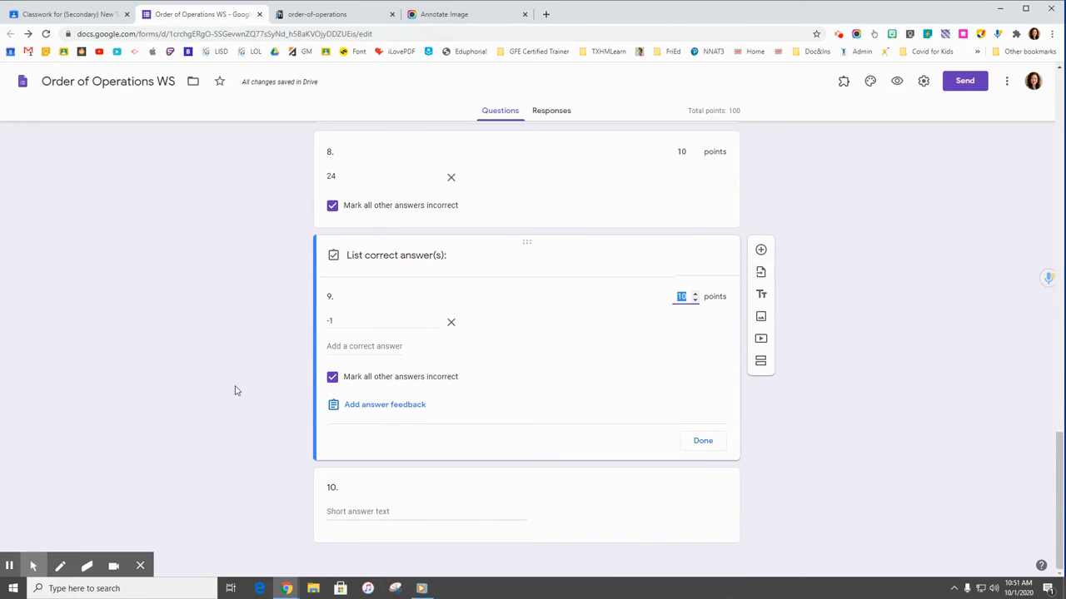
{"action": "left_click", "coordinate": [388, 408]}
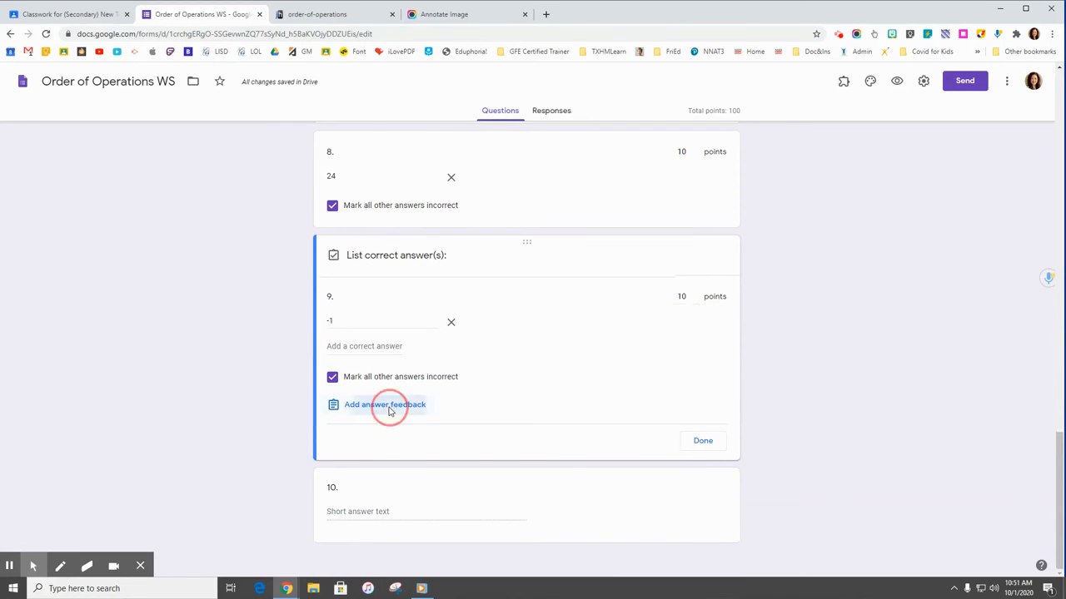
{"action": "left_click", "coordinate": [612, 210]}
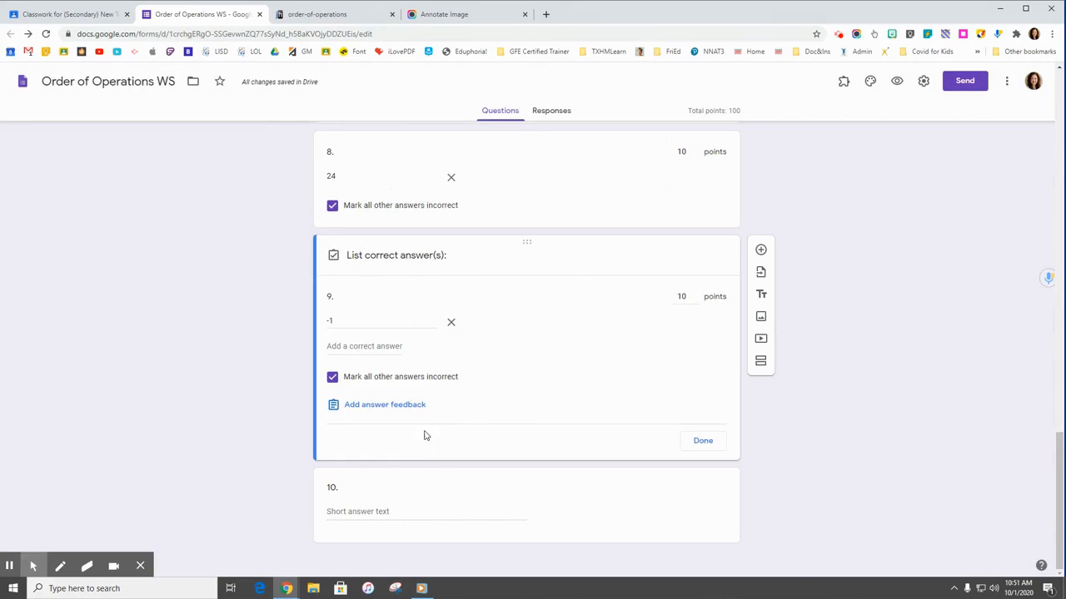
Add a multiple-choice question titled 11. after question 10 with the options a, B, C and D.
{"action": "left_click", "coordinate": [401, 514]}
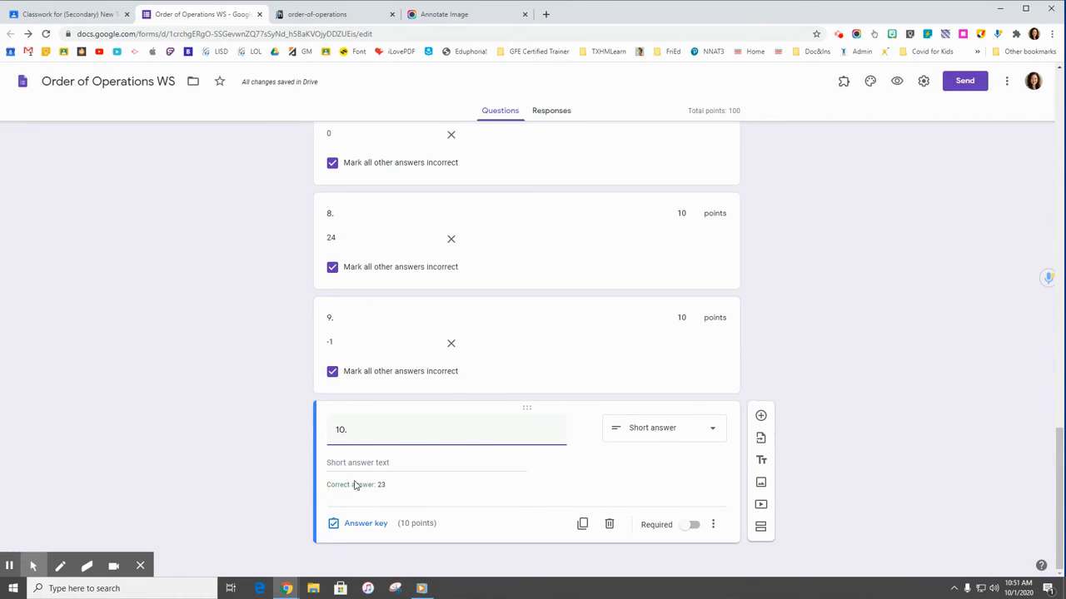
{"action": "left_click", "coordinate": [760, 417]}
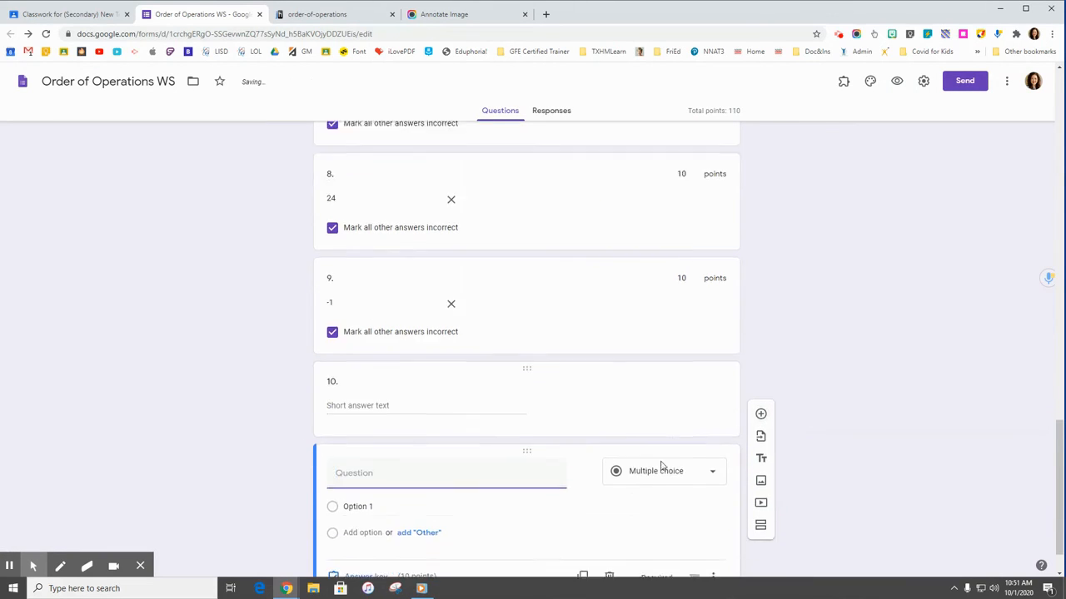
{"action": "type", "text": "11."}
{"action": "left_click", "coordinate": [355, 453]}
{"action": "type", "text": "a"}
{"action": "left_click", "coordinate": [352, 479]}
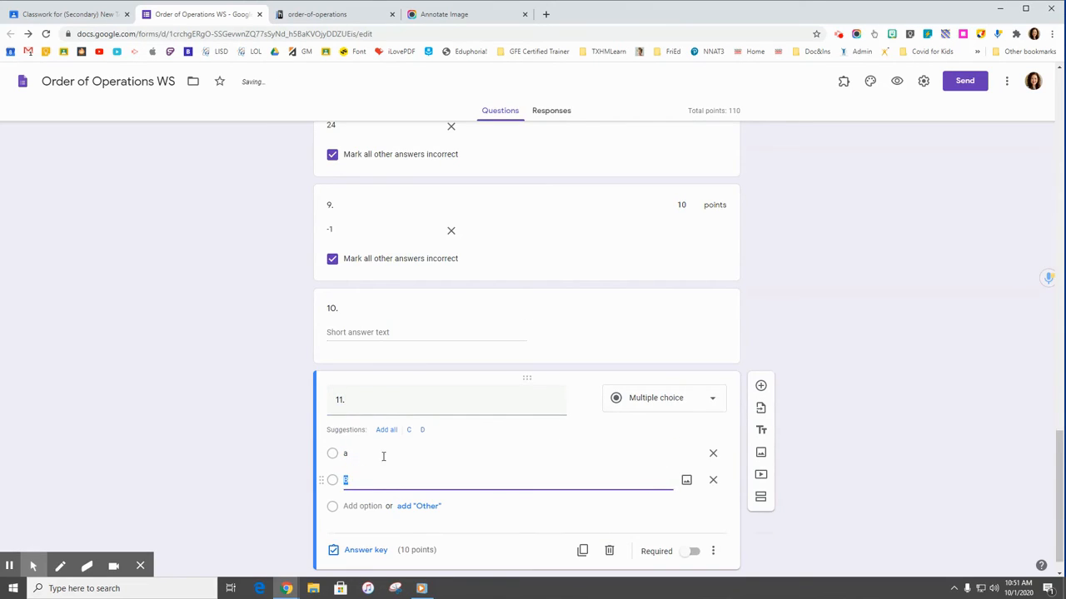
{"action": "left_click", "coordinate": [386, 430]}
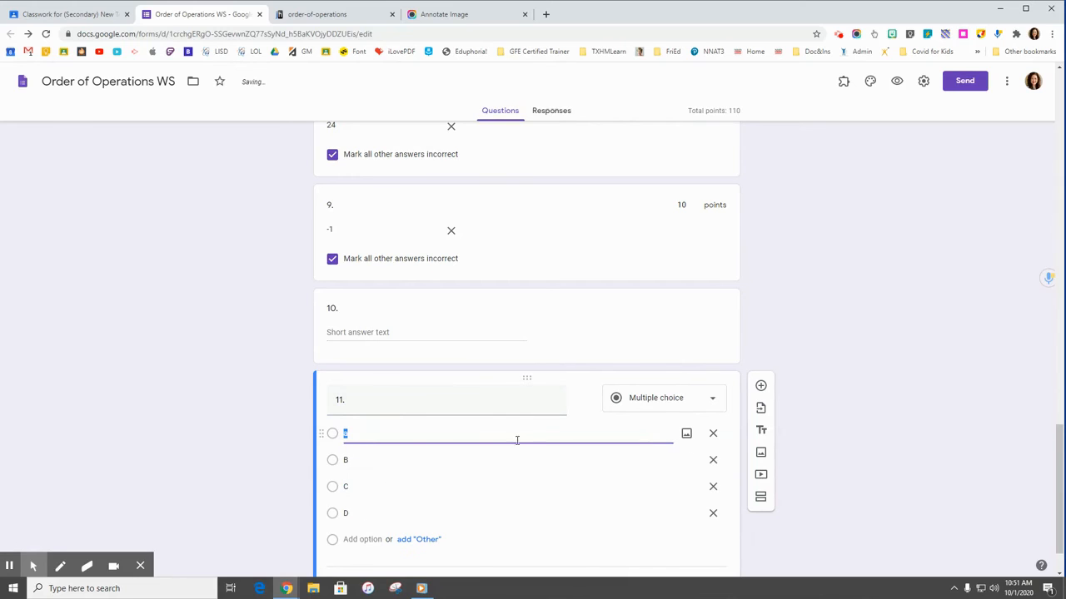
{"action": "scroll", "coordinate": [447, 542], "scroll_direction": "down", "scroll_amount": 1}
Inspect the feedback for incorrect and correct answers in question 11's answer key, and delete that question.
{"action": "left_click", "coordinate": [380, 529]}
{"action": "left_click", "coordinate": [384, 496]}
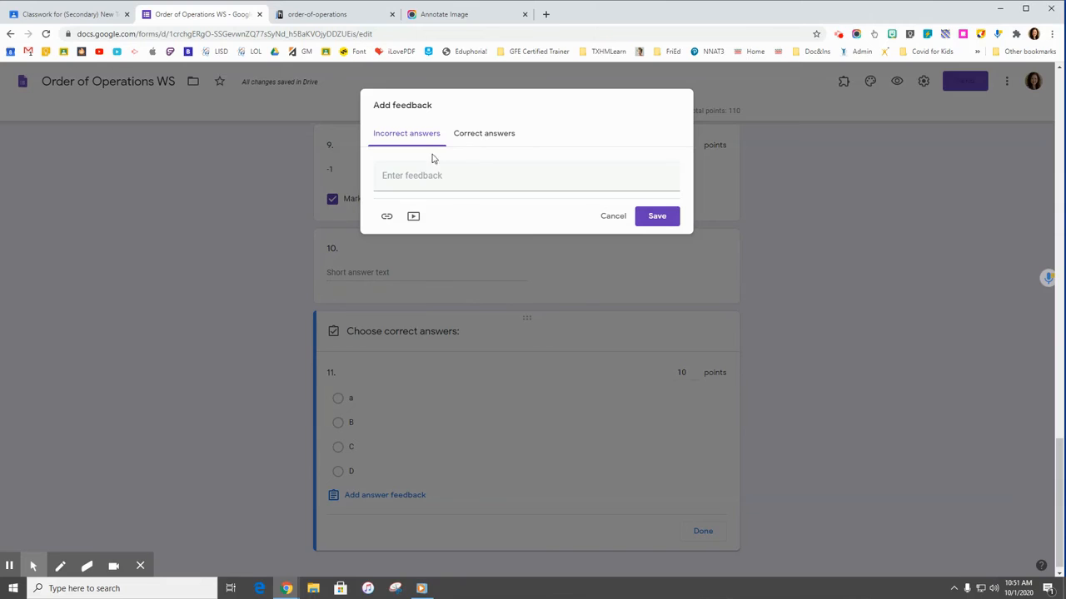
{"action": "left_click", "coordinate": [478, 138]}
{"action": "left_click", "coordinate": [419, 142]}
{"action": "left_click", "coordinate": [615, 218]}
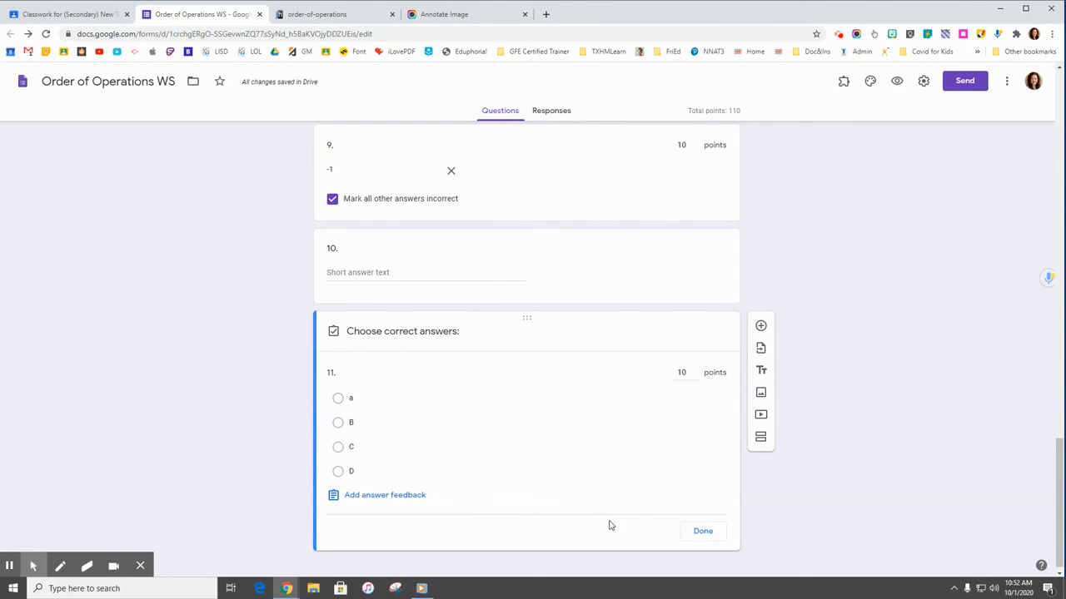
{"action": "left_click", "coordinate": [701, 531]}
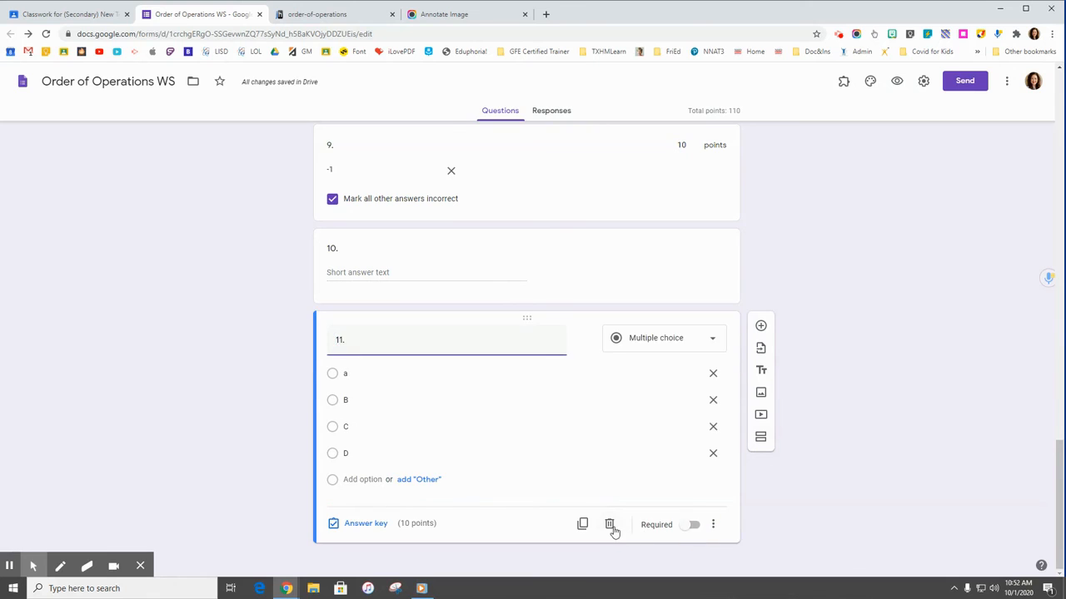
{"action": "left_click", "coordinate": [610, 526]}
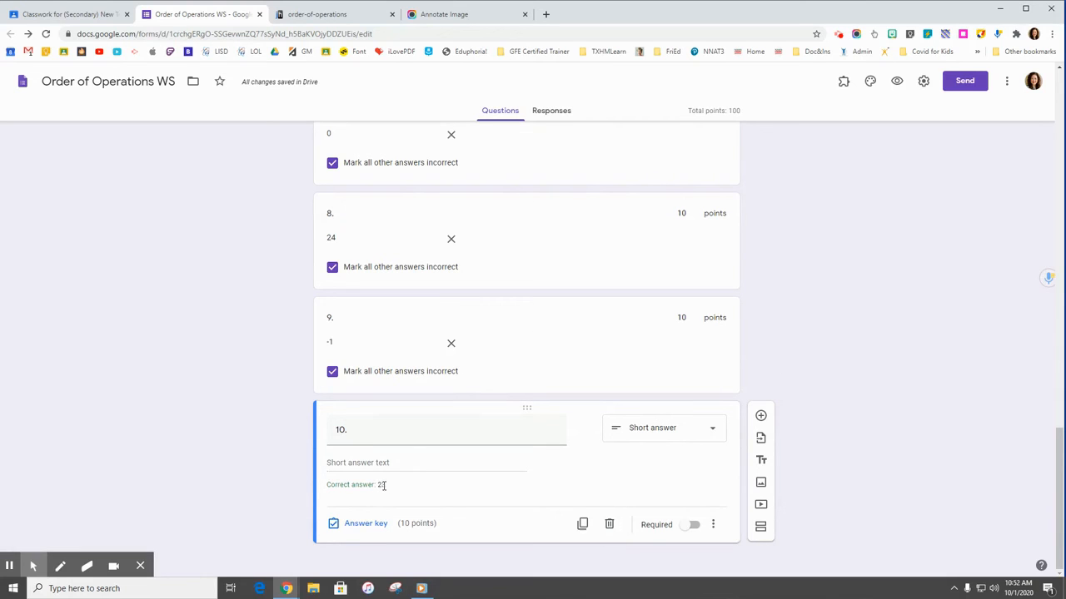
Add a new question after question 10 and make its type Dropdown.
{"action": "scroll", "coordinate": [407, 454], "scroll_direction": "up", "scroll_amount": 3}
{"action": "scroll", "coordinate": [416, 437], "scroll_direction": "up", "scroll_amount": 6}
{"action": "scroll", "coordinate": [486, 438], "scroll_direction": "up", "scroll_amount": 5}
{"action": "scroll", "coordinate": [500, 438], "scroll_direction": "down", "scroll_amount": 10}
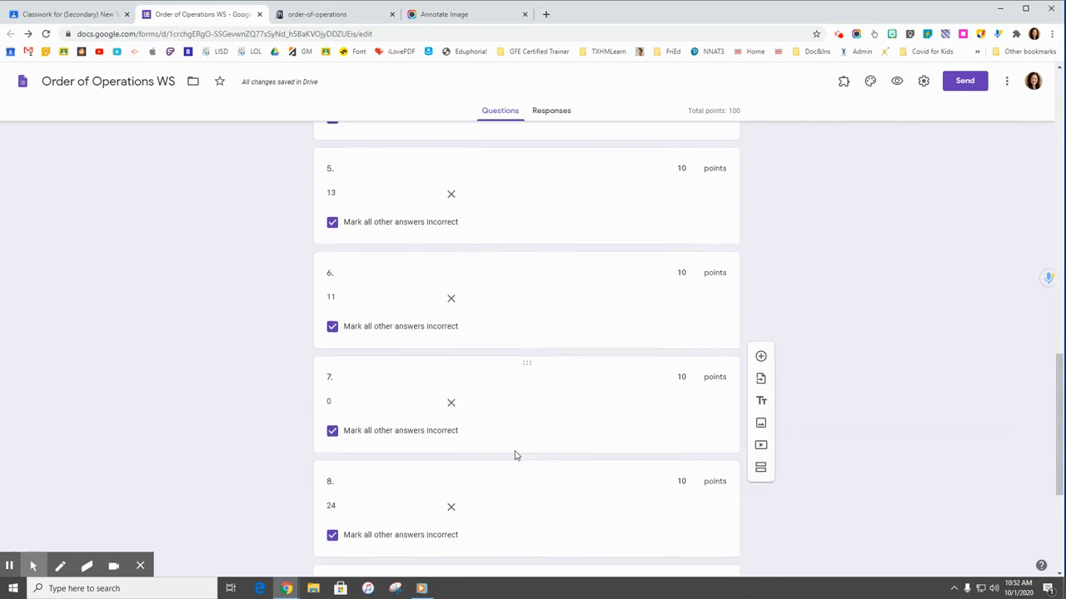
{"action": "scroll", "coordinate": [514, 456], "scroll_direction": "down", "scroll_amount": 4}
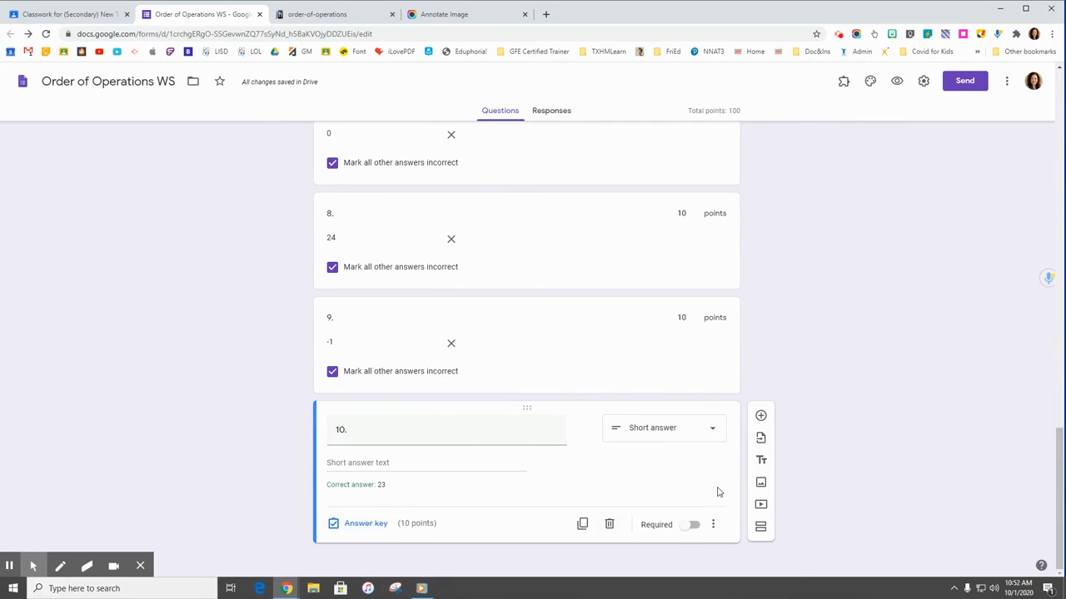
{"action": "left_click", "coordinate": [760, 416]}
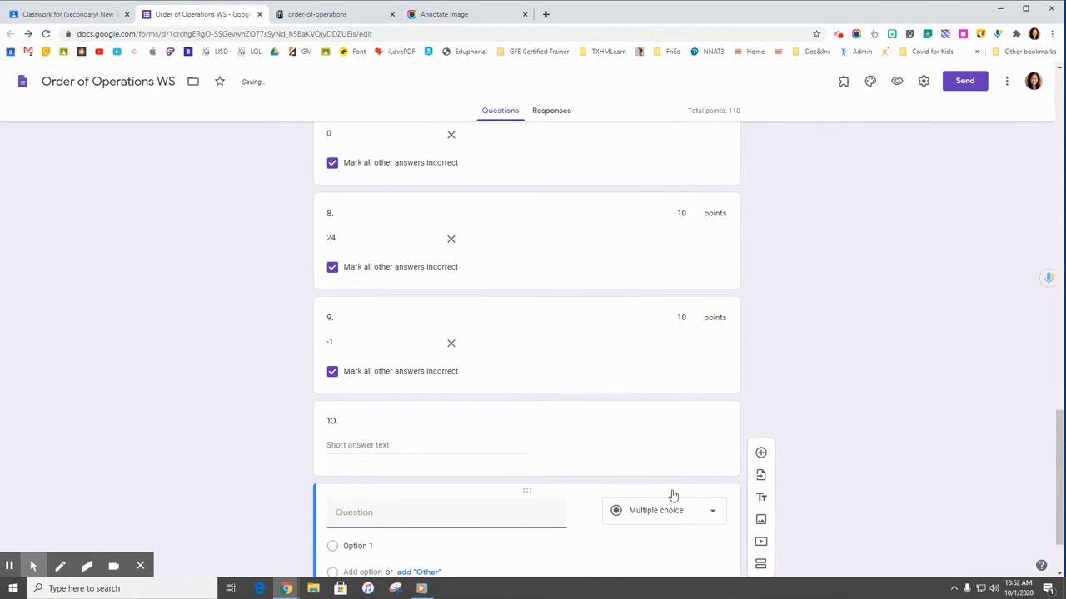
{"action": "left_click", "coordinate": [673, 429]}
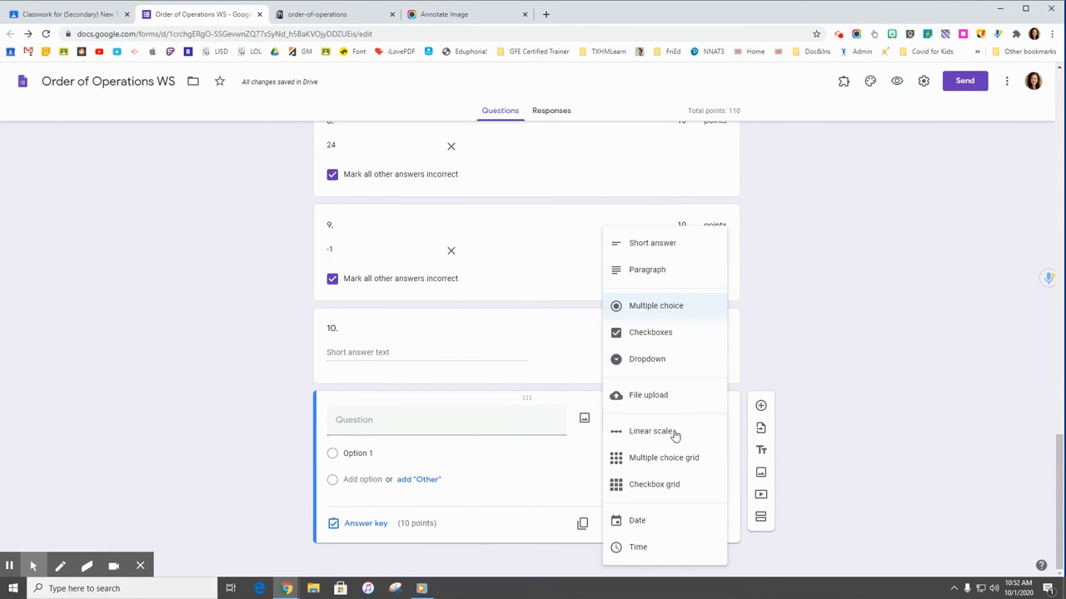
{"action": "left_click", "coordinate": [658, 361]}
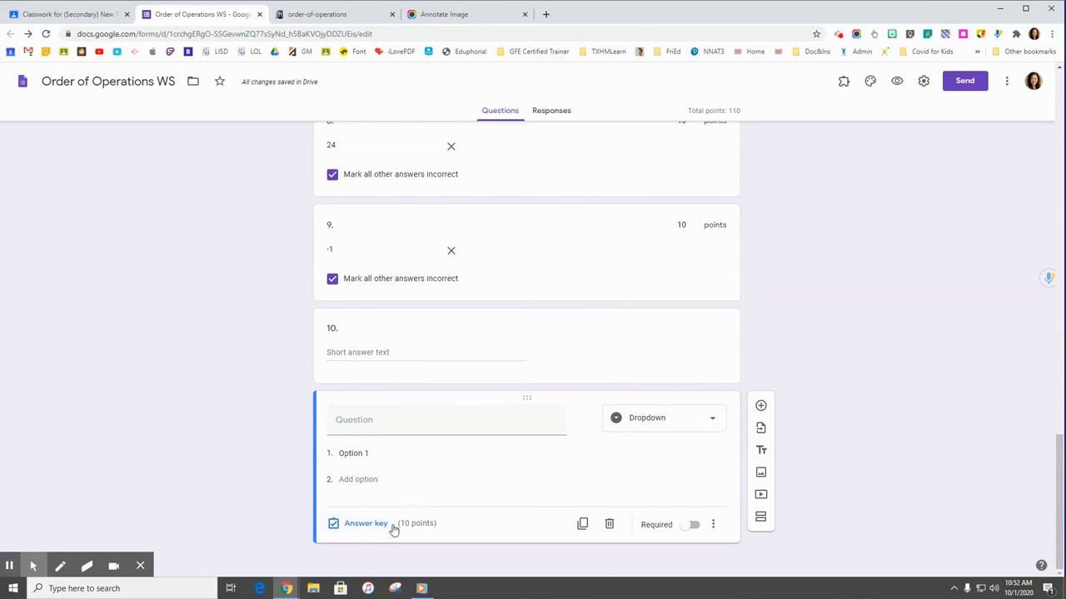
Enter 7, 0, 33 and 42 as the first four options of the new dropdown question.
{"action": "left_click", "coordinate": [396, 454]}
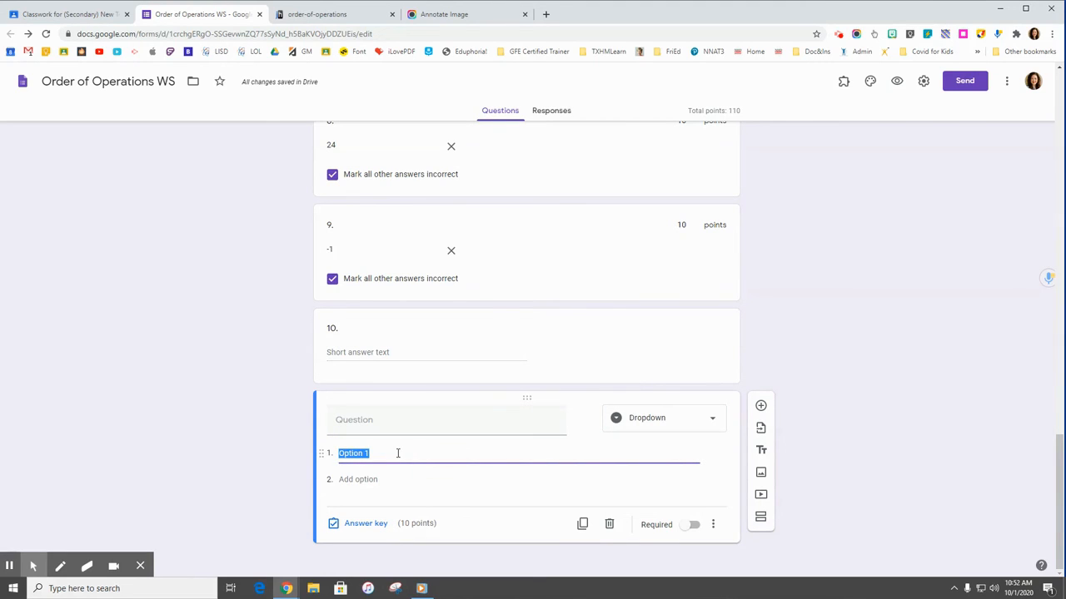
{"action": "type", "text": "7"}
{"action": "key", "text": "Return"}
{"action": "type", "text": "0"}
{"action": "key", "text": "Return"}
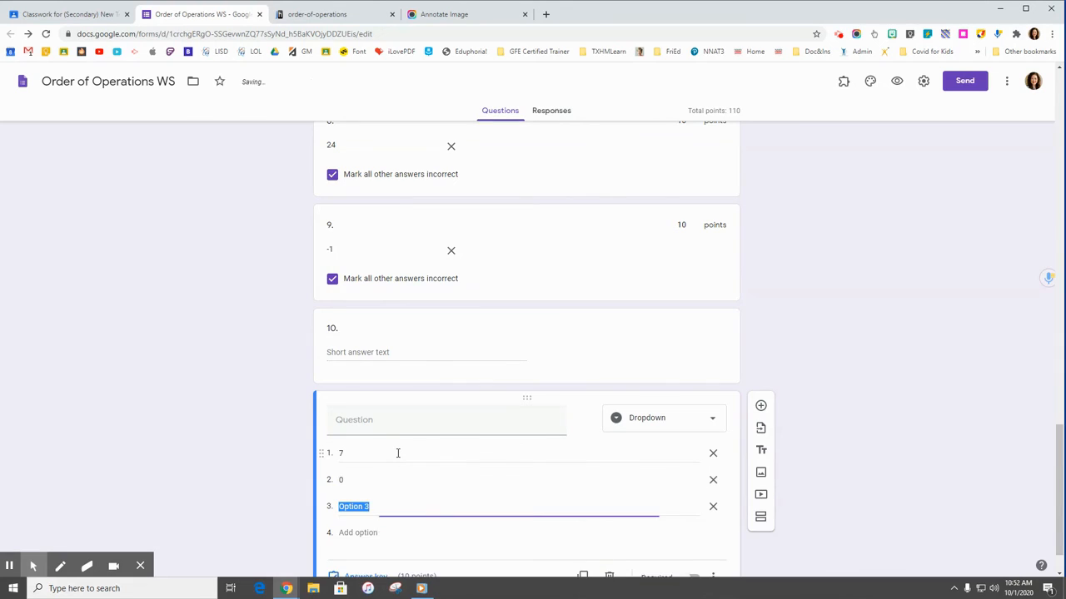
{"action": "type", "text": "33"}
{"action": "key", "text": "Return"}
{"action": "type", "text": "42"}
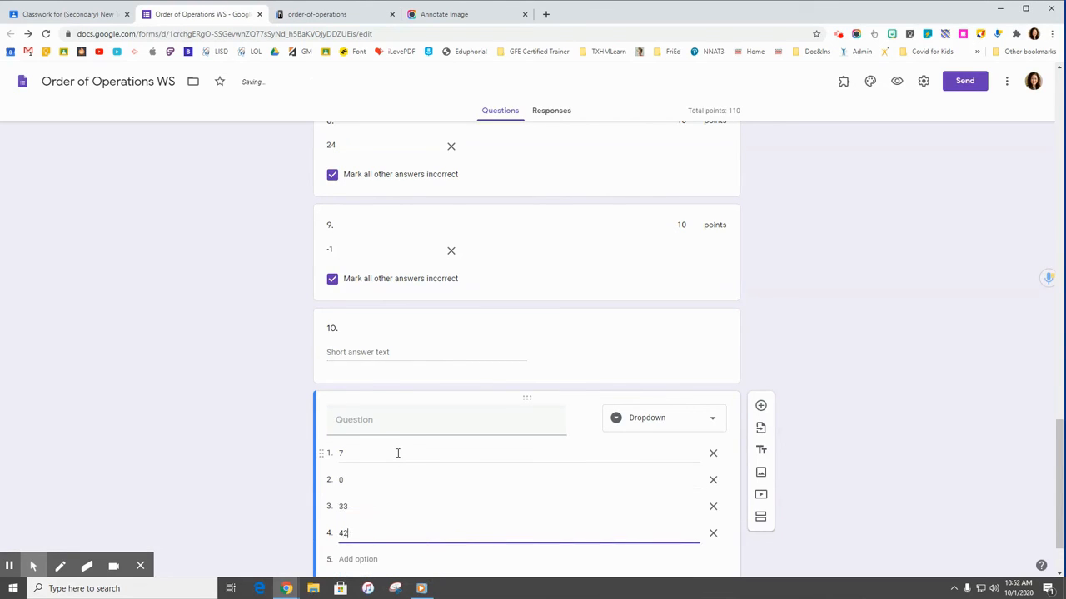
Add the options 13, 11, 24, -1 and 23 to the dropdown question and remove the leftover placeholder option.
{"action": "key", "text": "Return"}
{"action": "type", "text": "13"}
{"action": "key", "text": "Return"}
{"action": "type", "text": "11"}
{"action": "key", "text": "Return"}
{"action": "type", "text": "0"}
{"action": "key", "text": "Return"}
{"action": "type", "text": "24"}
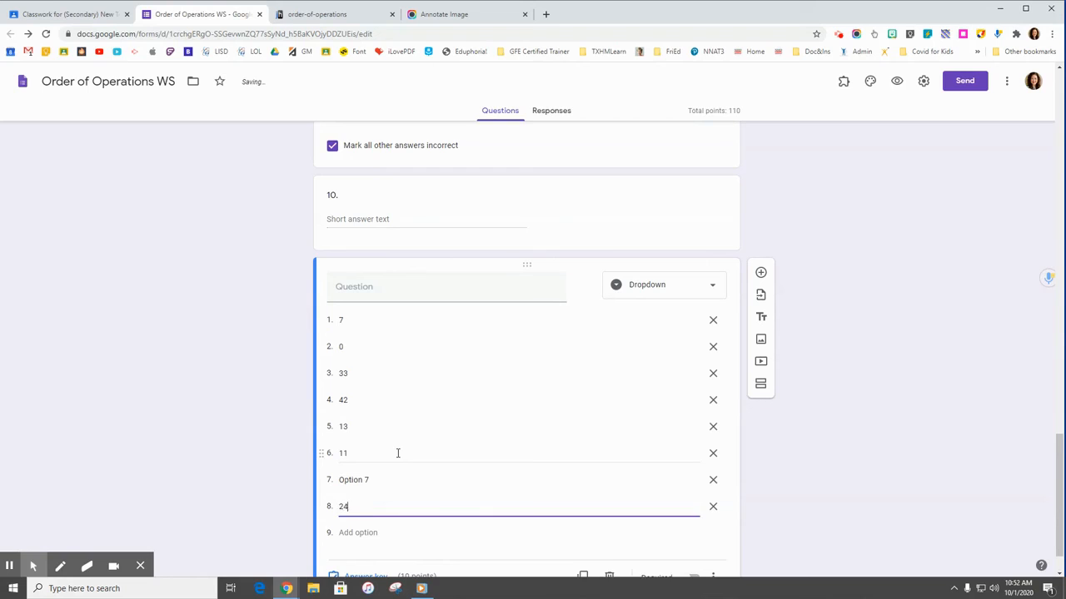
{"action": "key", "text": "Return"}
{"action": "key", "text": "BackSpace"}
{"action": "type", "text": "-1"}
{"action": "key", "text": "Return"}
{"action": "type", "text": "23"}
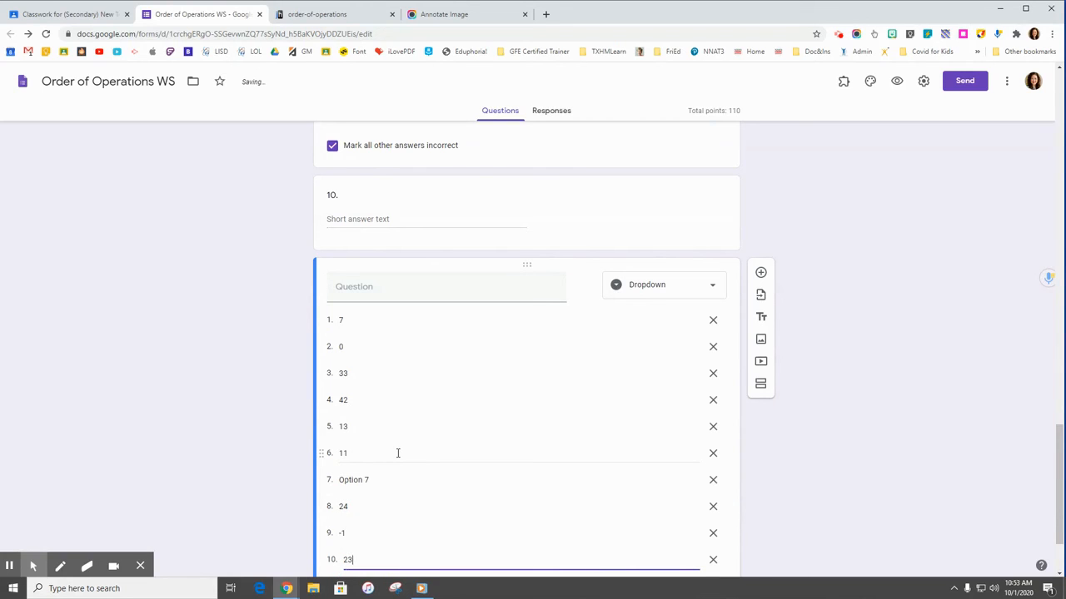
{"action": "left_click", "coordinate": [716, 482]}
{"action": "left_click", "coordinate": [860, 508]}
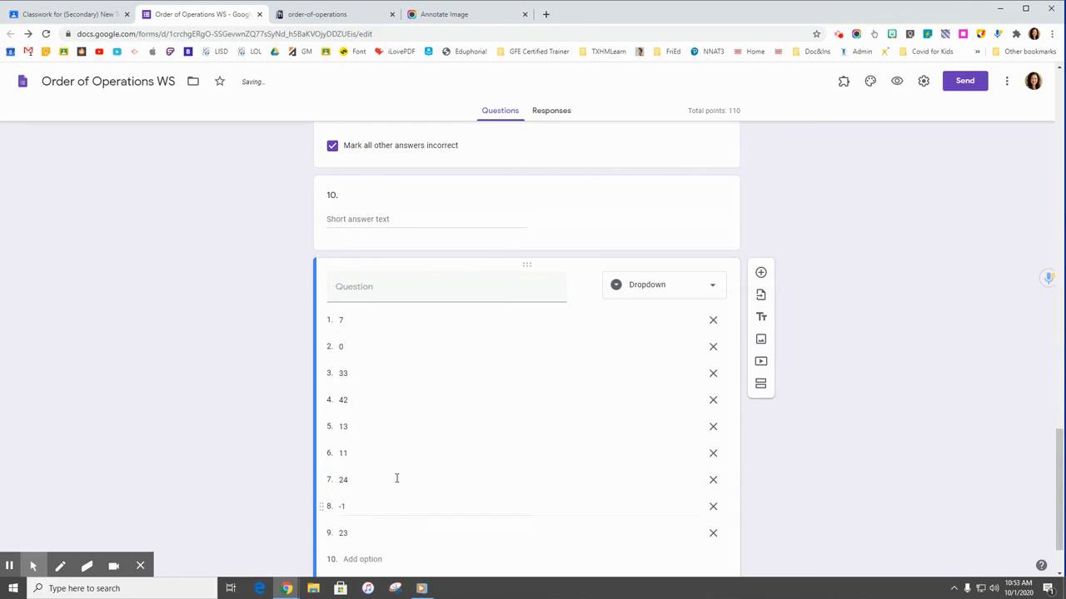
Title the dropdown question 1. and duplicate it twice, titling the copies 2.
{"action": "left_click", "coordinate": [396, 292]}
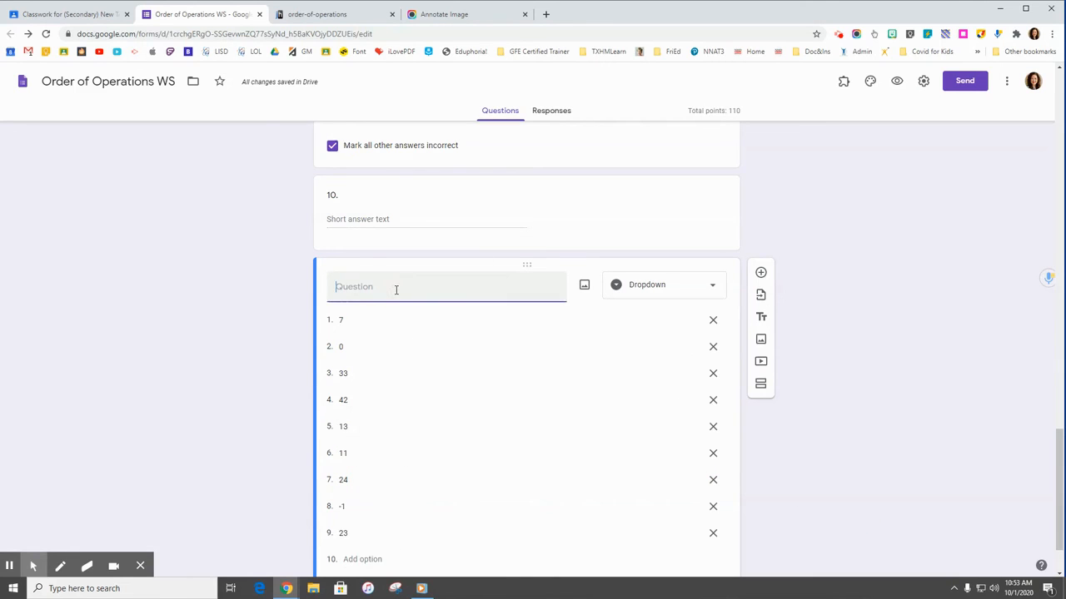
{"action": "type", "text": "1."}
{"action": "scroll", "coordinate": [461, 305], "scroll_direction": "down", "scroll_amount": 1}
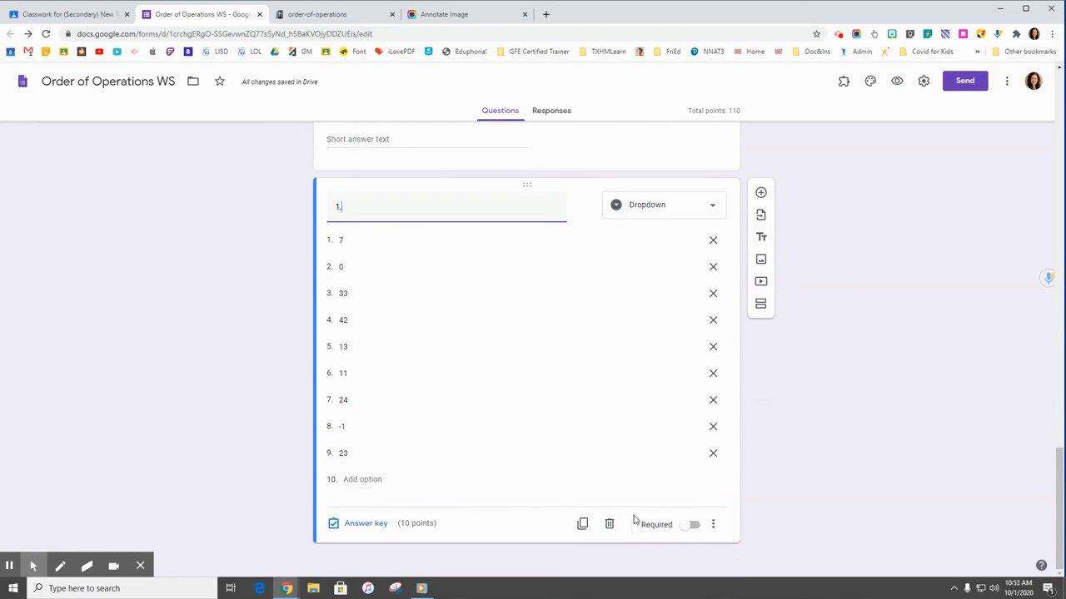
{"action": "left_click", "coordinate": [583, 524]}
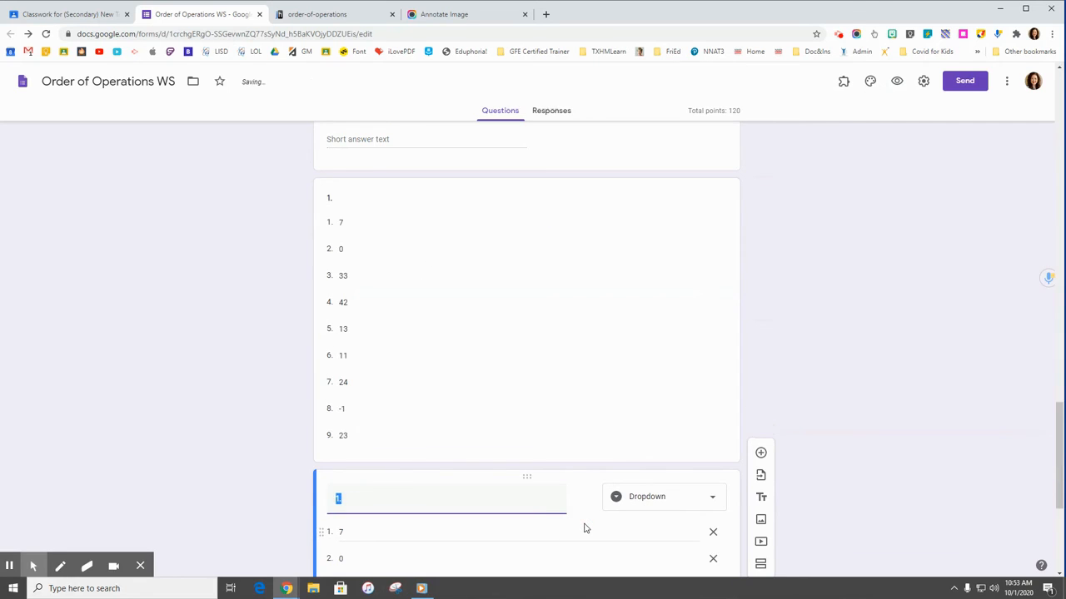
{"action": "scroll", "coordinate": [591, 537], "scroll_direction": "down", "scroll_amount": 3}
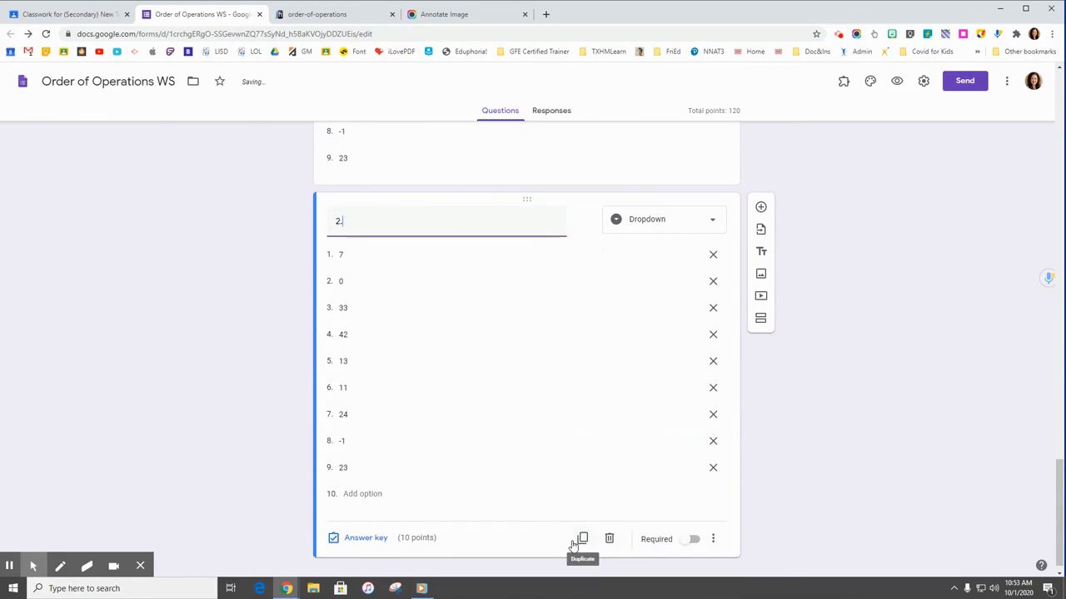
{"action": "left_click", "coordinate": [579, 546]}
Delete all the dropdown questions following question 10.
{"action": "scroll", "coordinate": [499, 400], "scroll_direction": "up", "scroll_amount": 4}
{"action": "left_click", "coordinate": [517, 438]}
{"action": "left_click", "coordinate": [610, 471]}
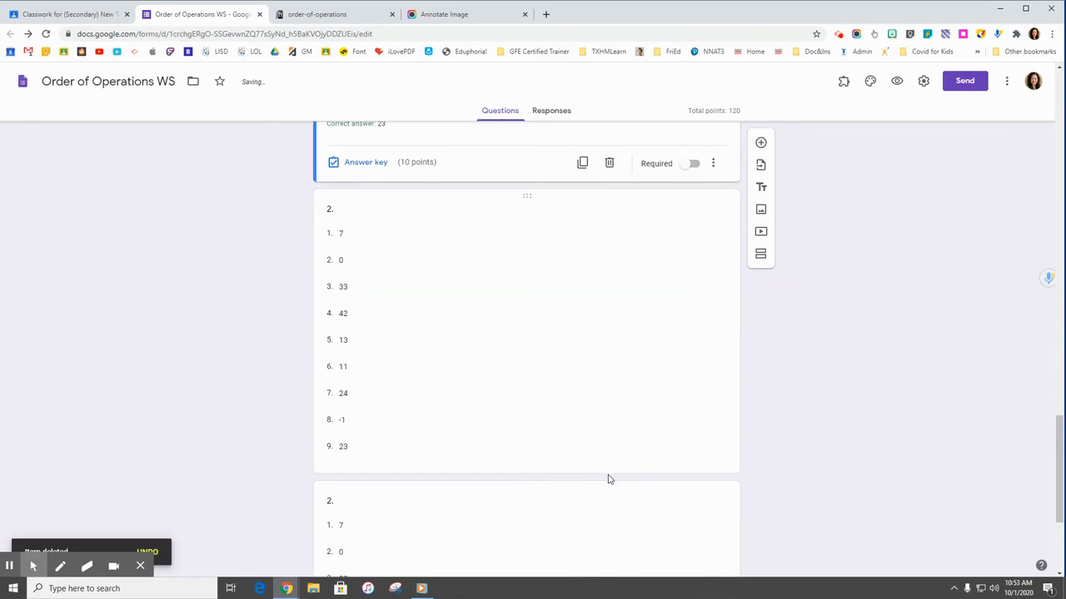
{"action": "left_click", "coordinate": [580, 461]}
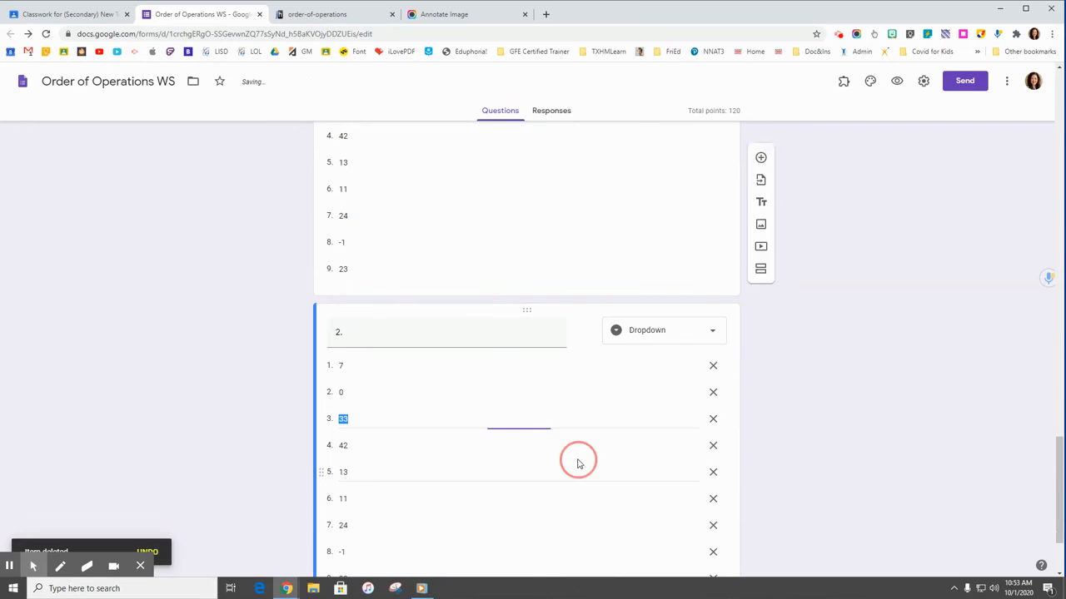
{"action": "left_click", "coordinate": [608, 523]}
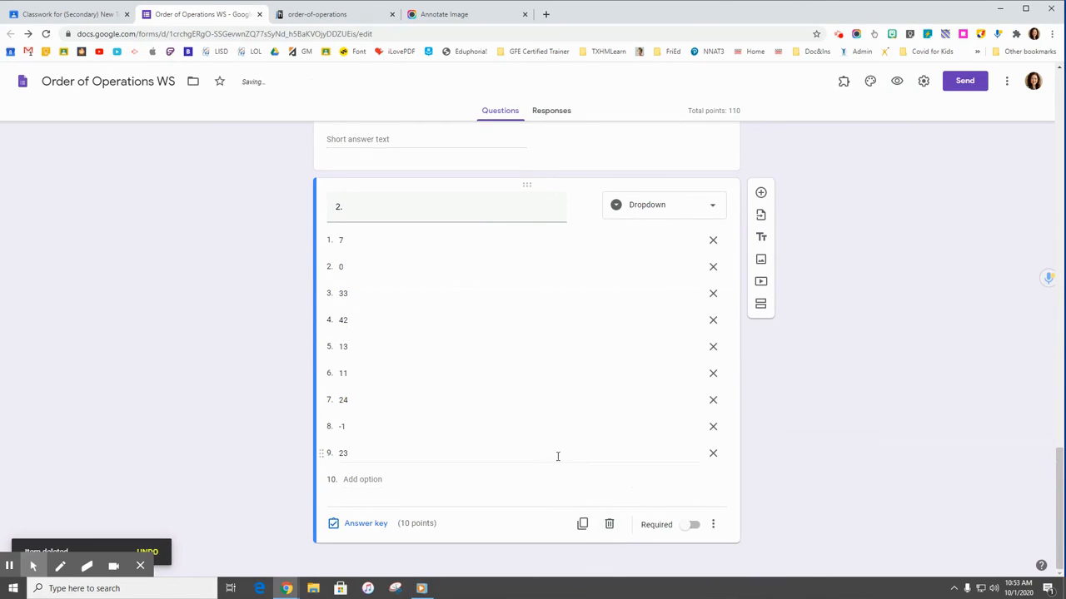
{"action": "left_click", "coordinate": [609, 524]}
Review the form from the worksheet image through the answer keys of the numbered questions.
{"action": "scroll", "coordinate": [522, 474], "scroll_direction": "up", "scroll_amount": 20}
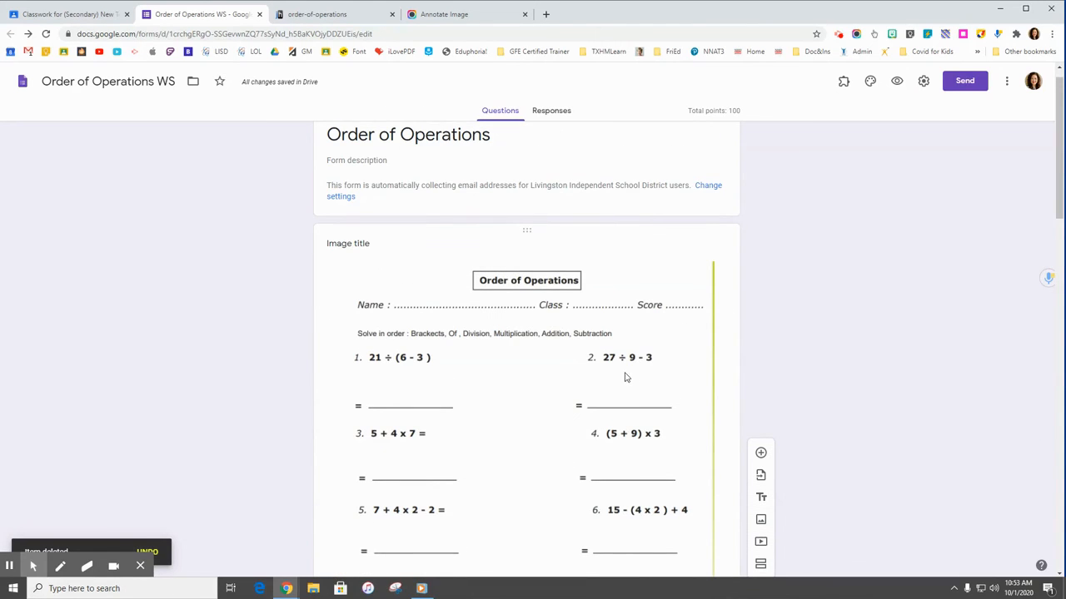
{"action": "scroll", "coordinate": [625, 377], "scroll_direction": "up", "scroll_amount": 1}
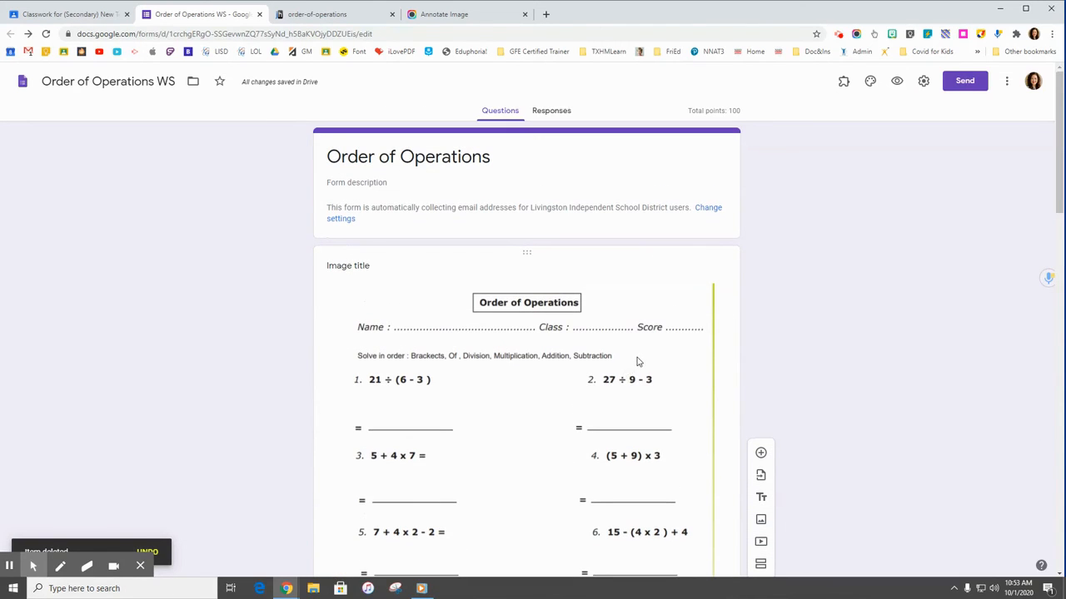
{"action": "scroll", "coordinate": [710, 344], "scroll_direction": "down", "scroll_amount": 7}
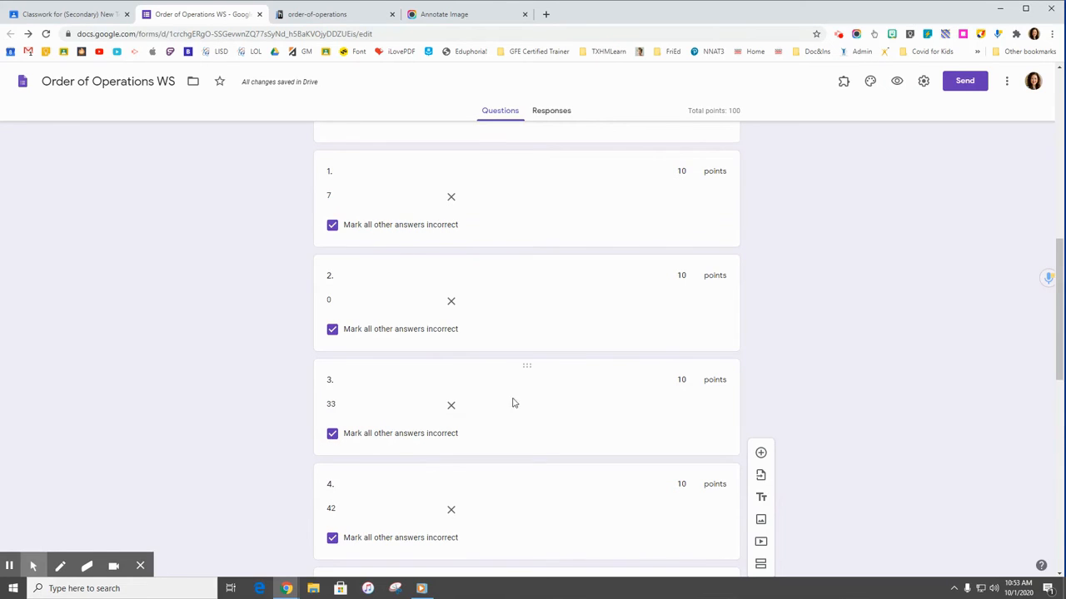
{"action": "scroll", "coordinate": [638, 388], "scroll_direction": "up", "scroll_amount": 8}
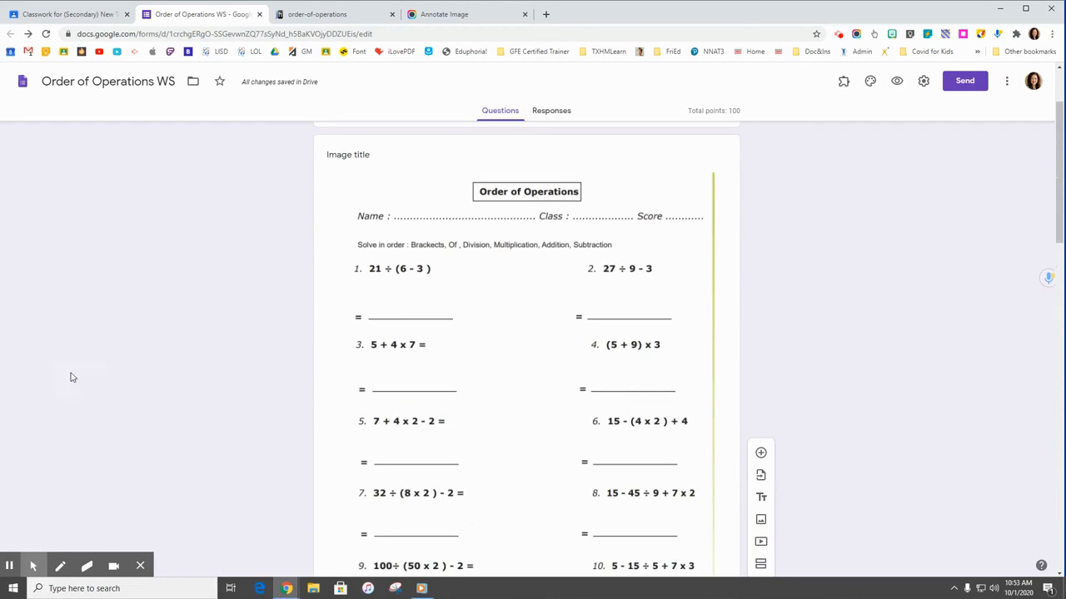
{"action": "scroll", "coordinate": [431, 275], "scroll_direction": "down", "scroll_amount": 10}
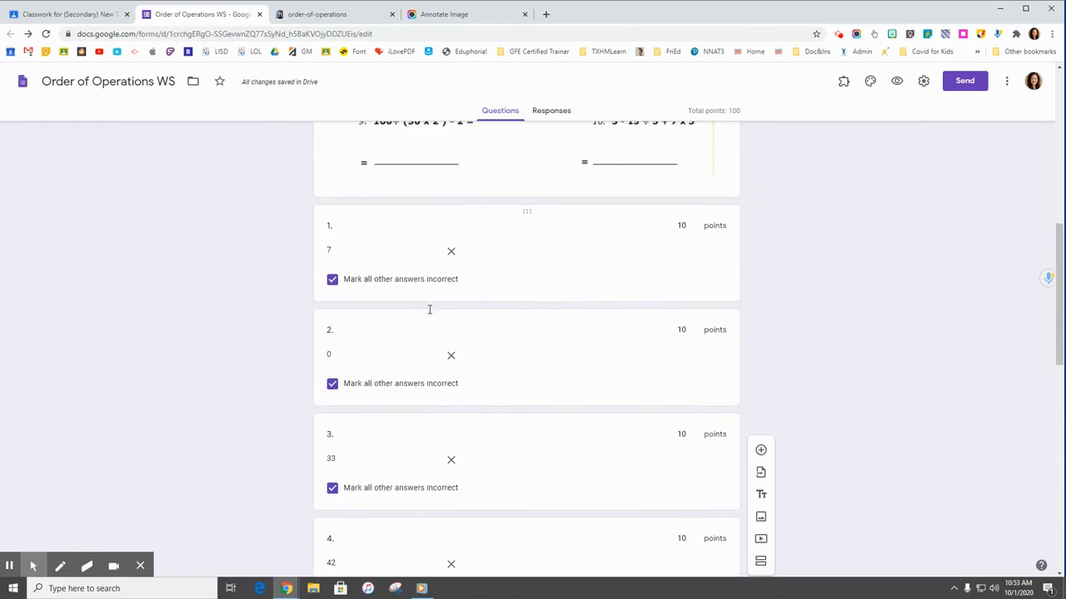
{"action": "scroll", "coordinate": [431, 324], "scroll_direction": "down", "scroll_amount": 2}
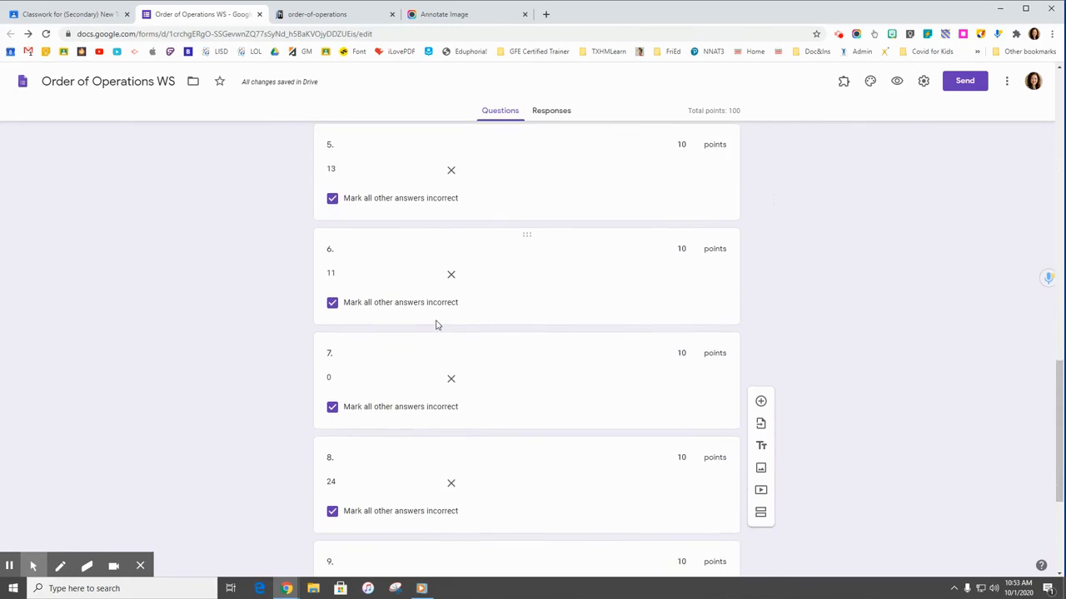
Close the Order of Operations WS form and return to the assignment draft in Google Classroom.
{"action": "scroll", "coordinate": [435, 321], "scroll_direction": "up", "scroll_amount": 3}
{"action": "left_click", "coordinate": [260, 15]}
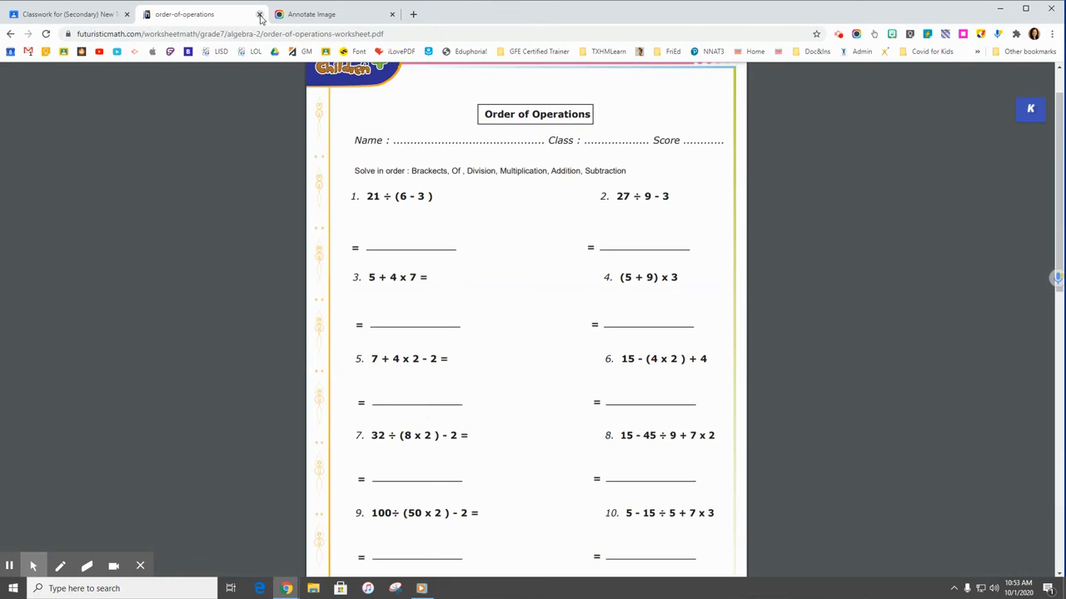
{"action": "left_click", "coordinate": [100, 13]}
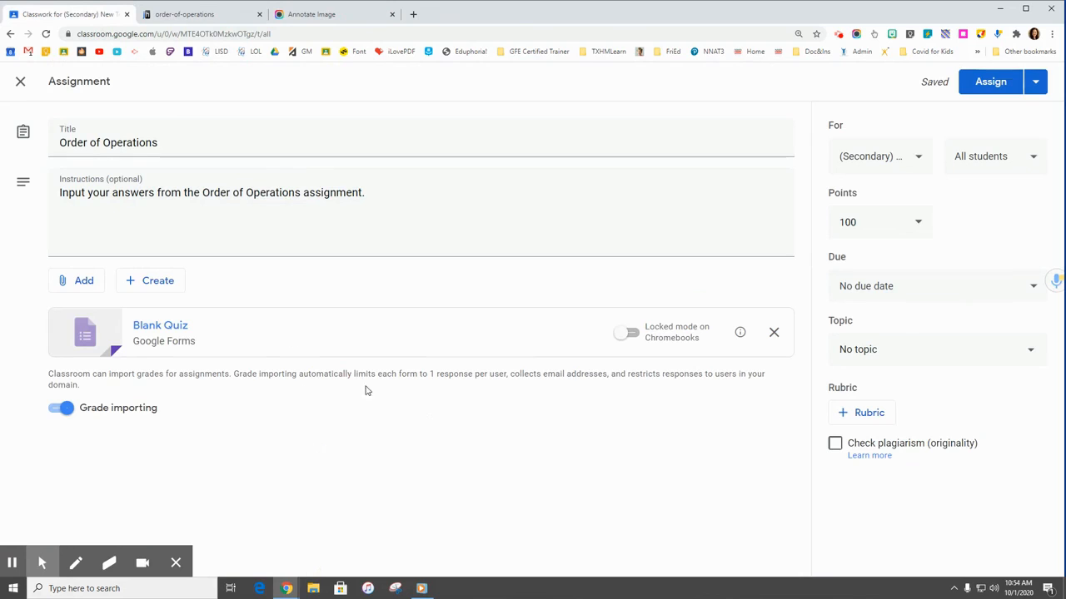